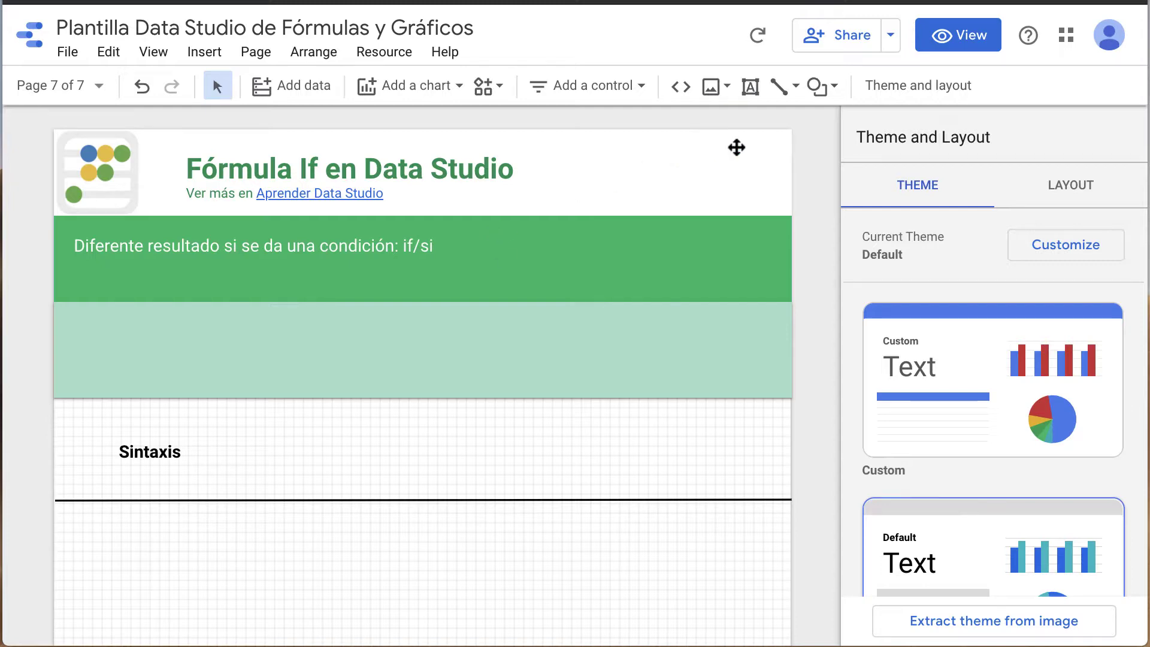
# Draw a text box next to the Sintaxis label reading 'If(condition, true_result,false_result)'.
pyautogui.click(747, 91)
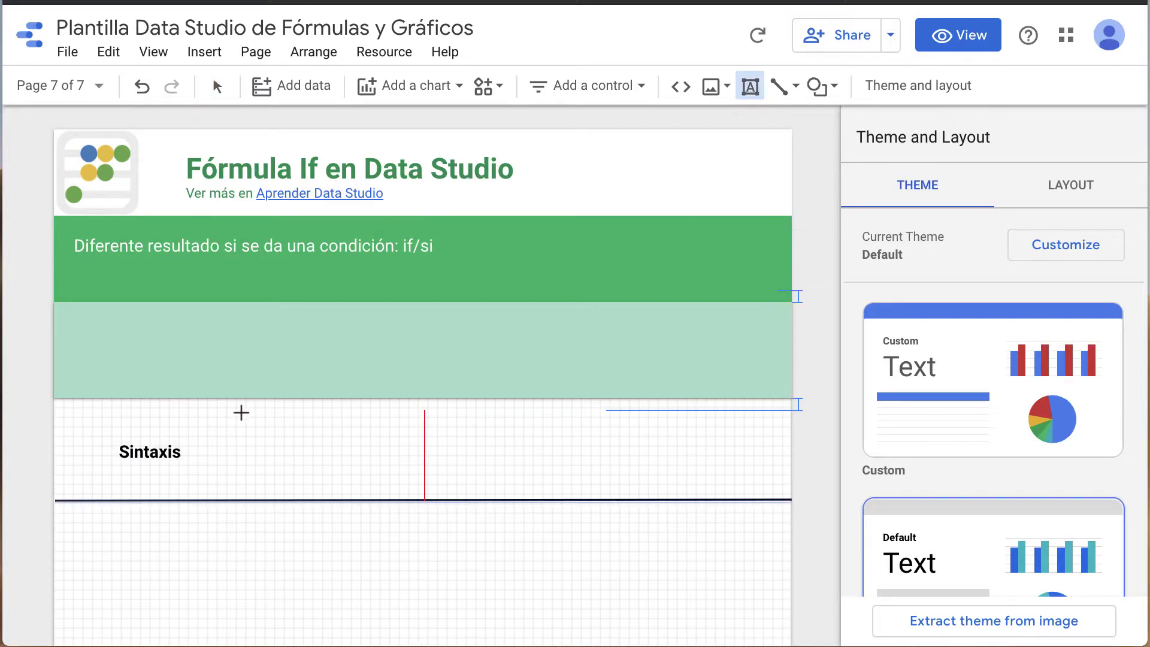
pyautogui.moveTo(241, 413); pyautogui.dragTo(779, 487)
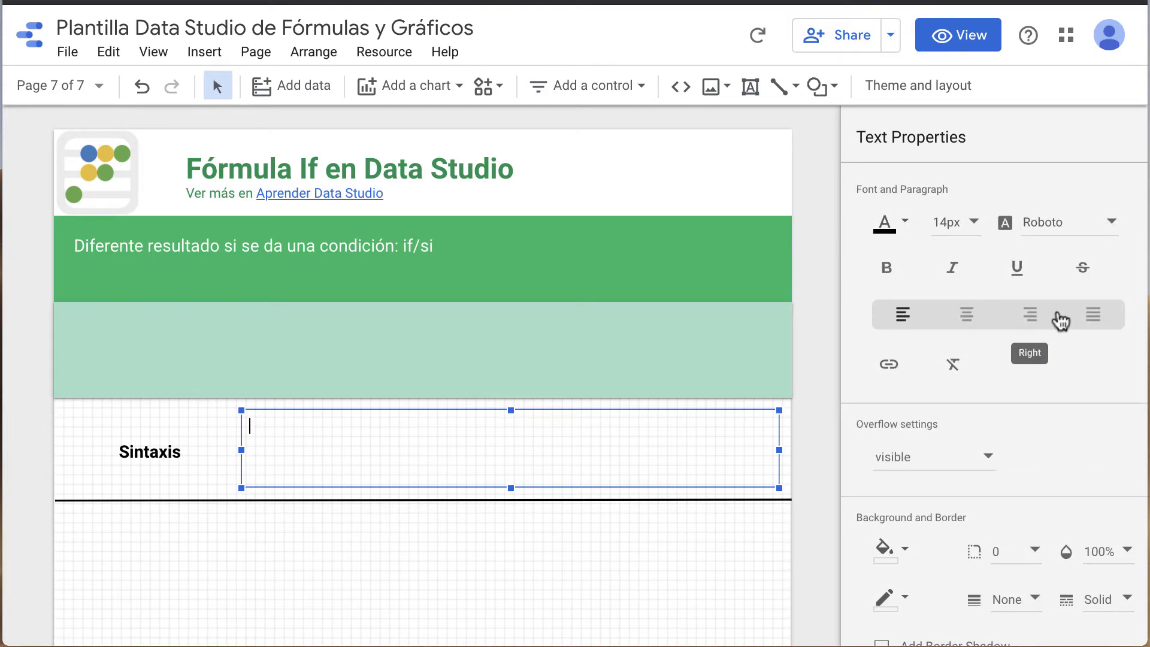
pyautogui.write('If')
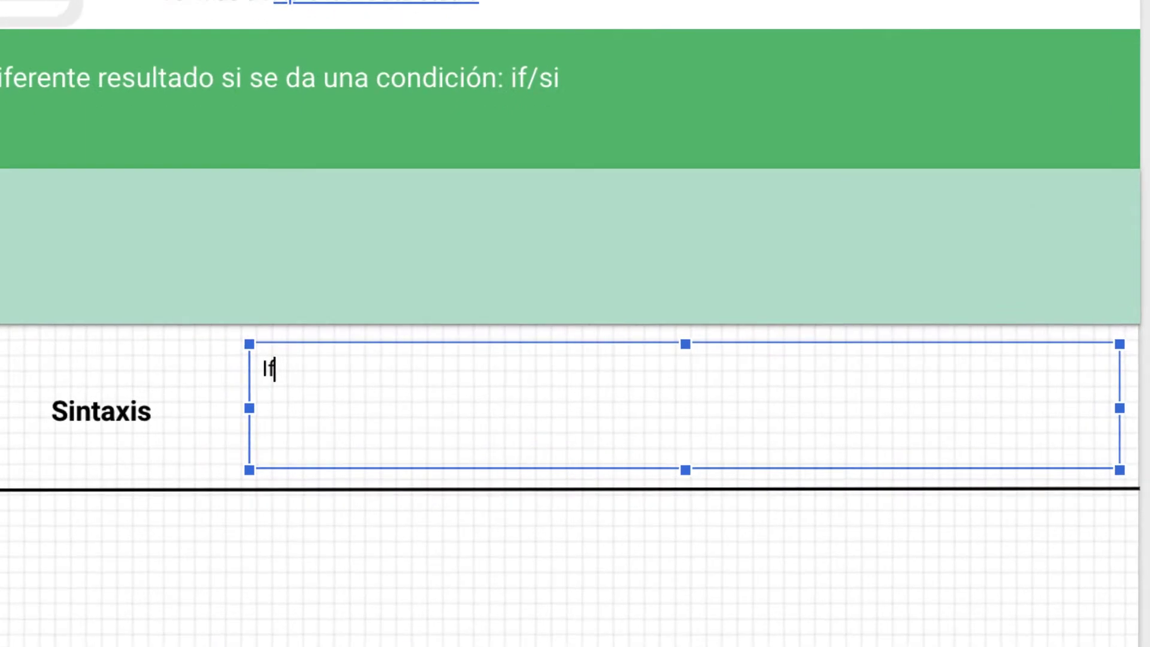
pyautogui.write('(')
pyautogui.write('condition,')
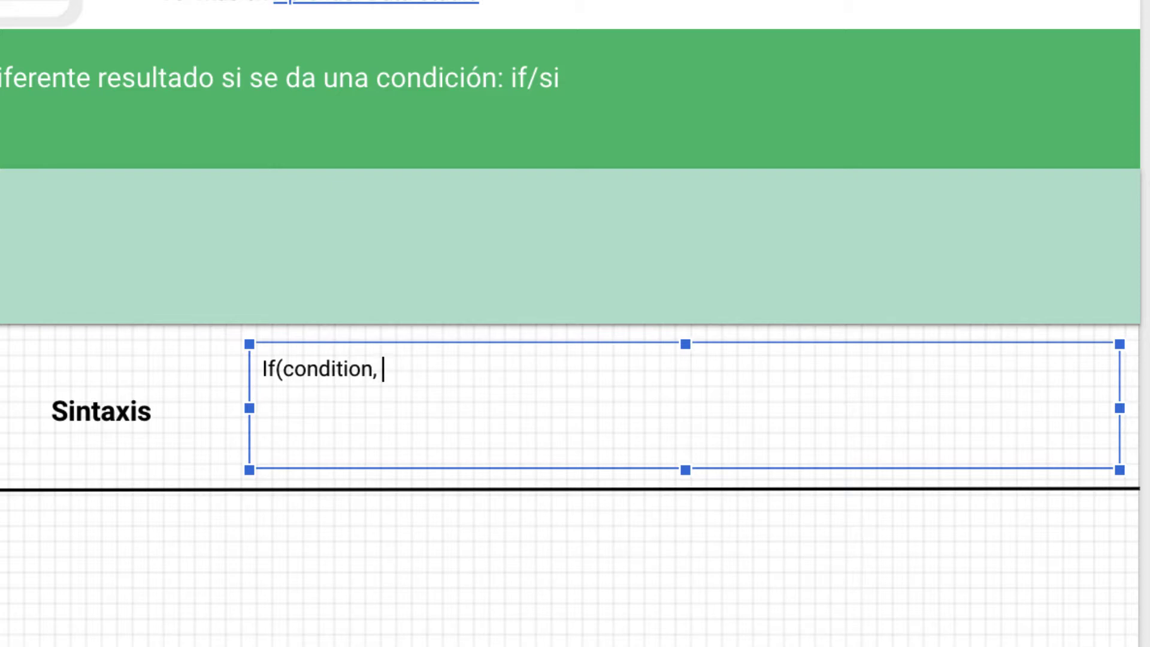
pyautogui.write('true')
pyautogui.write('_')
pyautogui.write('r')
pyautogui.write('esul')
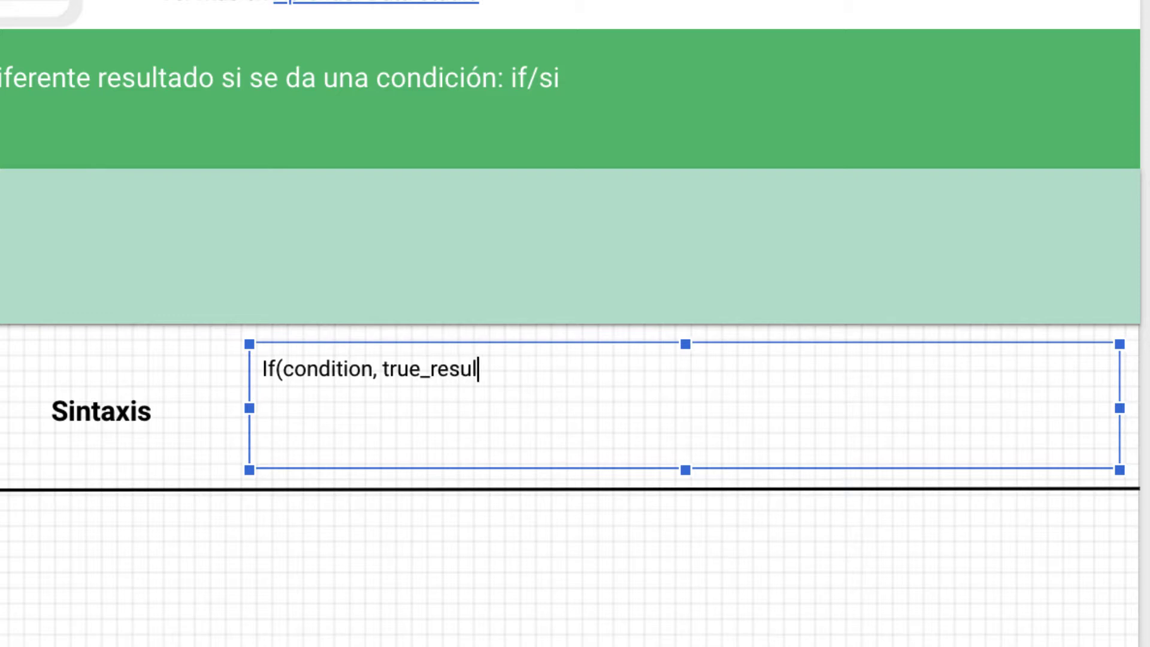
pyautogui.write('t,false r')
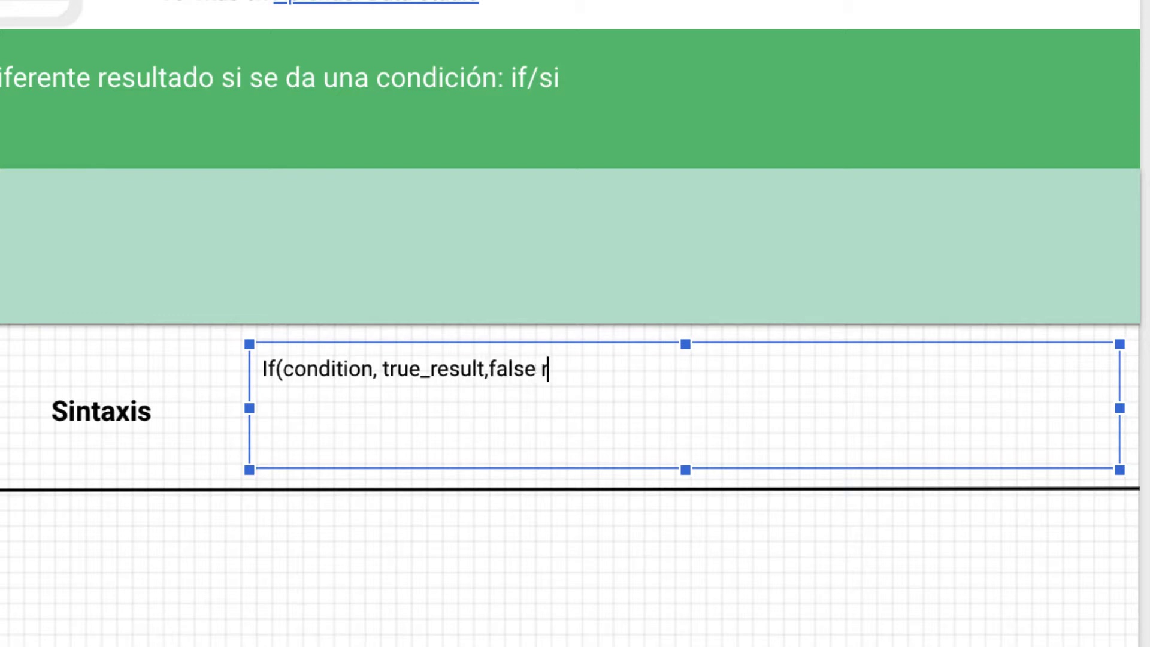
pyautogui.write('esult')
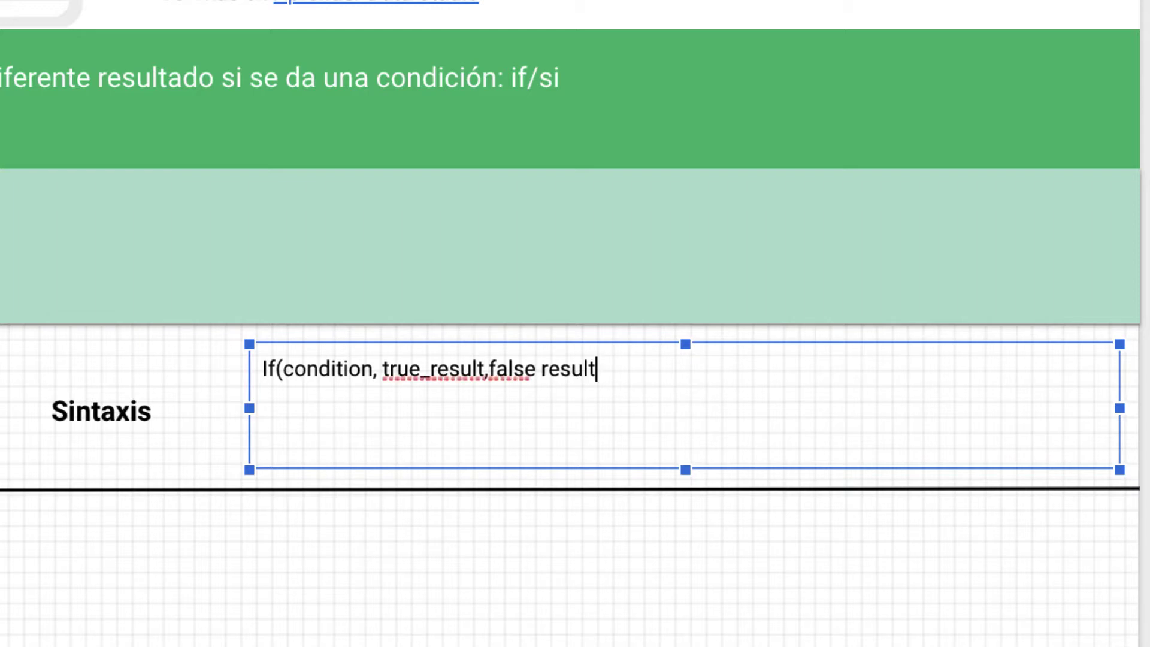
pyautogui.press('BackSpace')
pyautogui.press('BackSpace')
pyautogui.press('BackSpace')
pyautogui.press('BackSpace')
pyautogui.press('BackSpace')
pyautogui.press('BackSpace')
pyautogui.press('BackSpace')
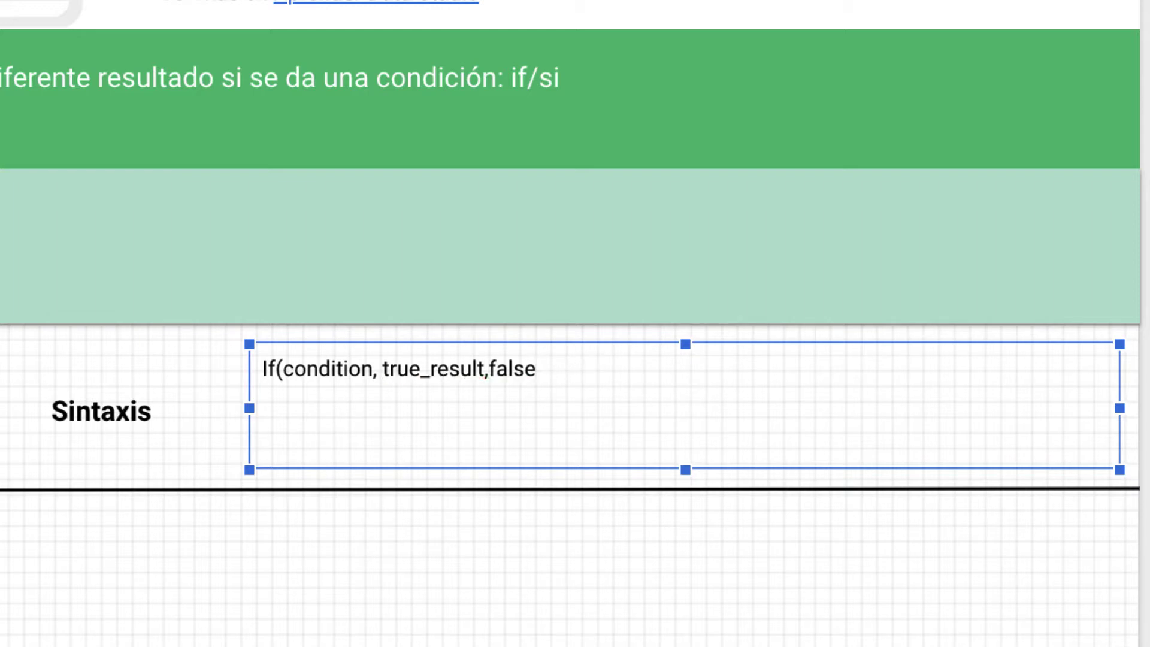
pyautogui.write('_result)')
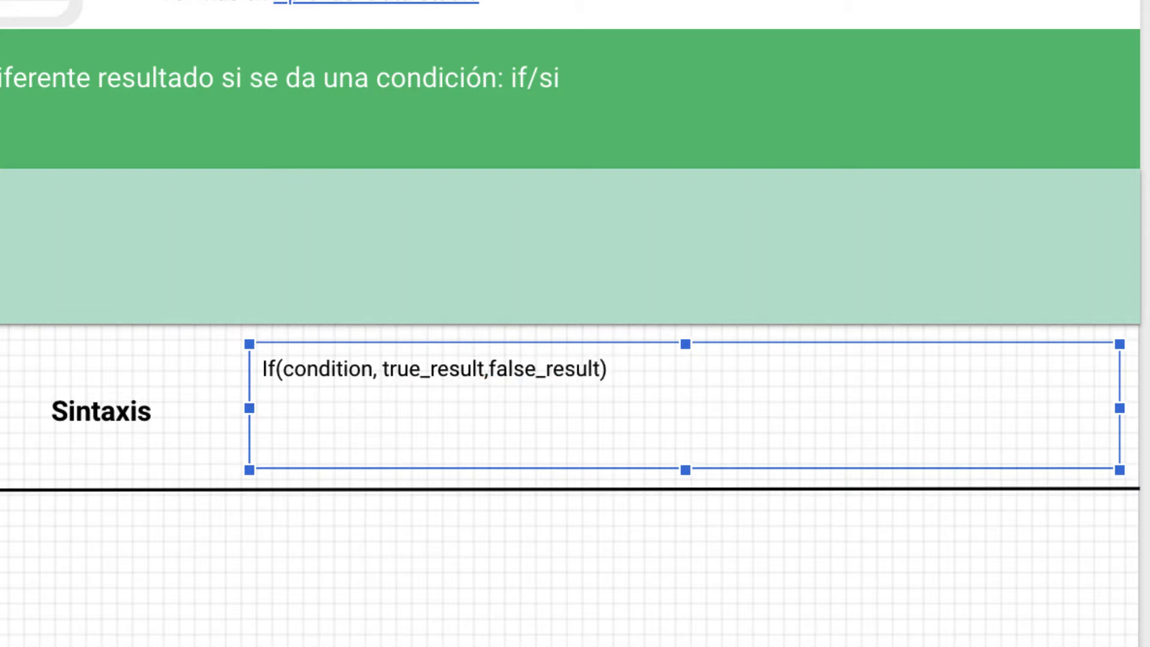
# Format the syntax line bold, centred and 28px, nudging its box down slightly.
pyautogui.tripleClick(486, 374)
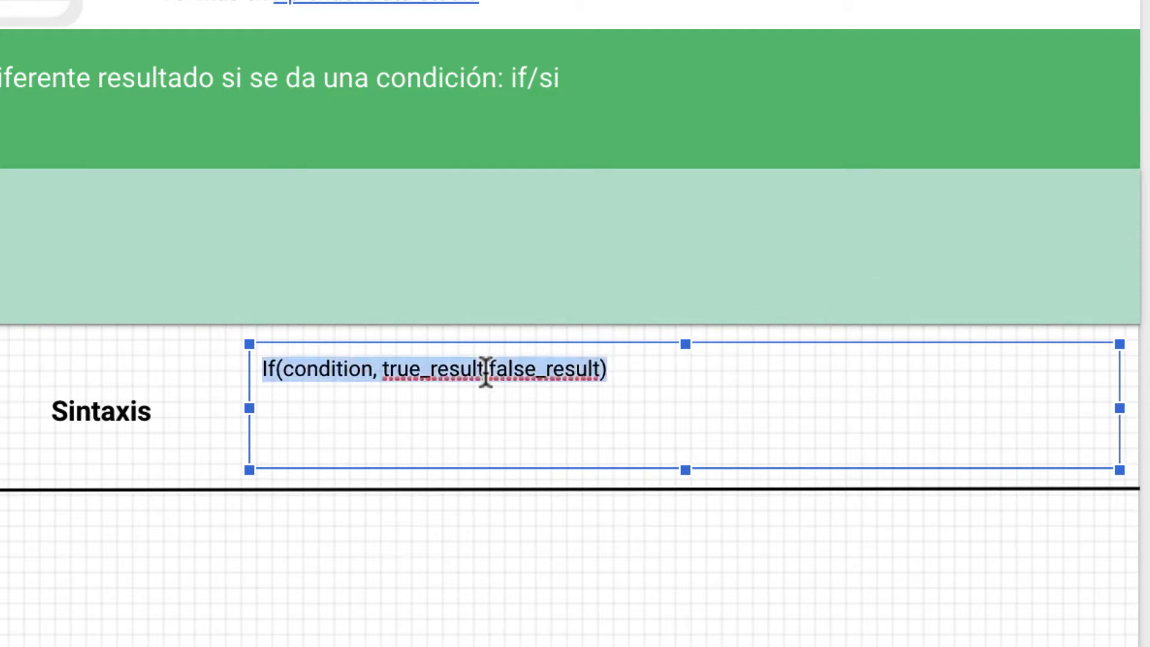
pyautogui.hotkey('ctrl', 'b')
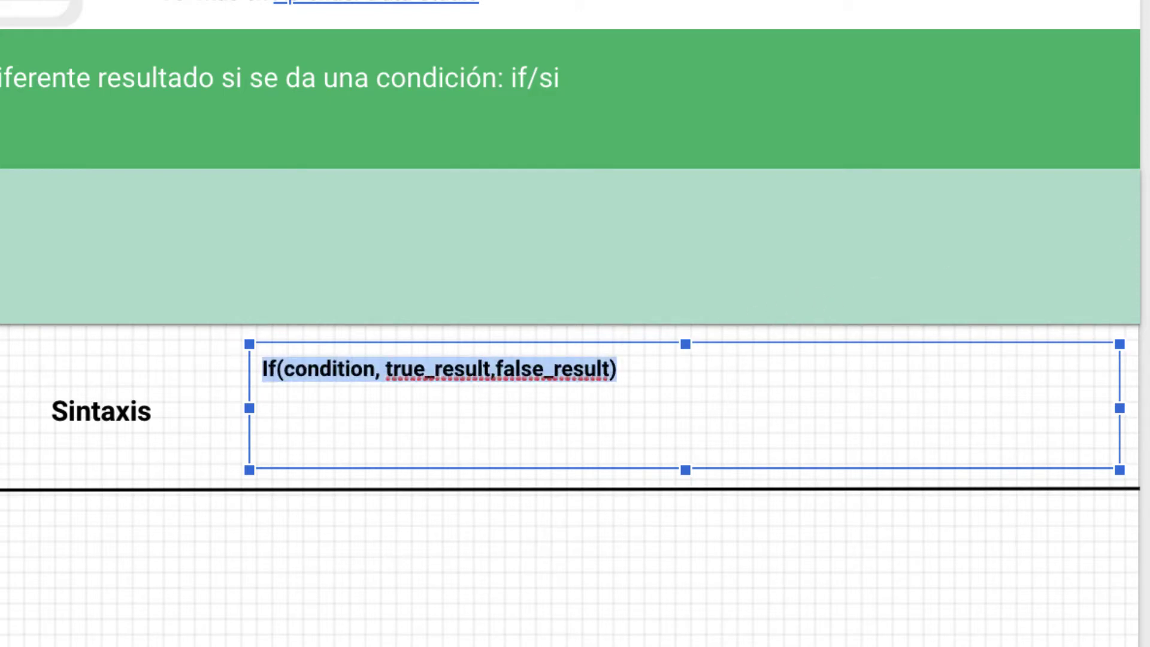
pyautogui.hotkey('ctrl', 'shift', 'e')
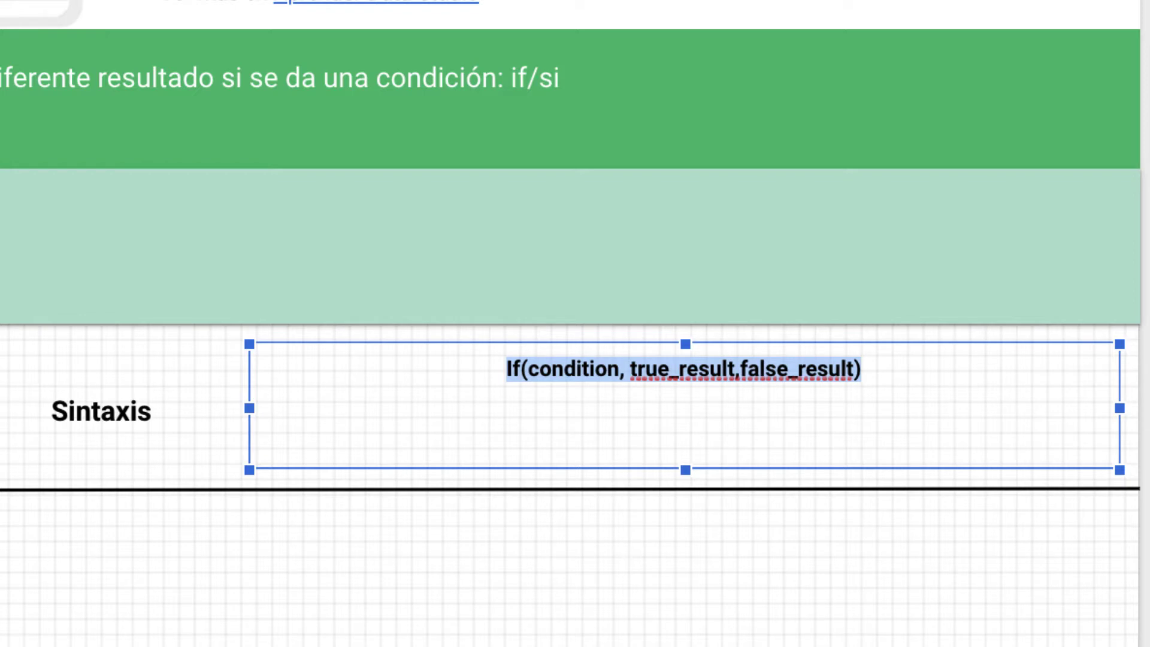
pyautogui.hotkey('ctrl', 'shift', '.')
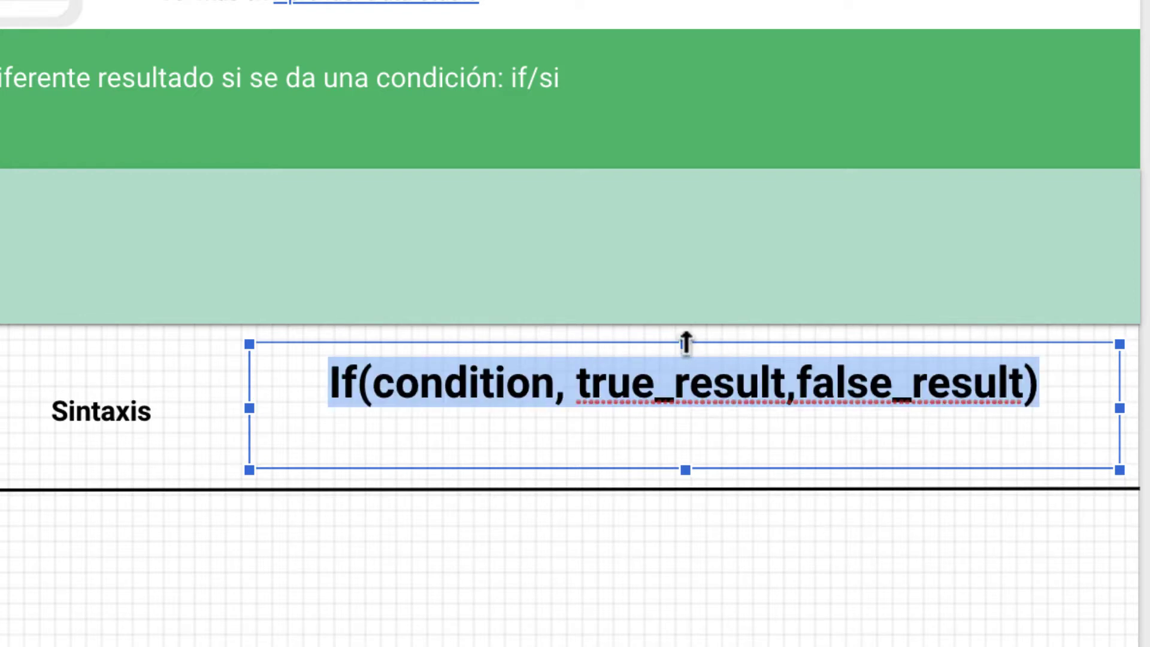
pyautogui.moveTo(685, 343); pyautogui.dragTo(684, 366)
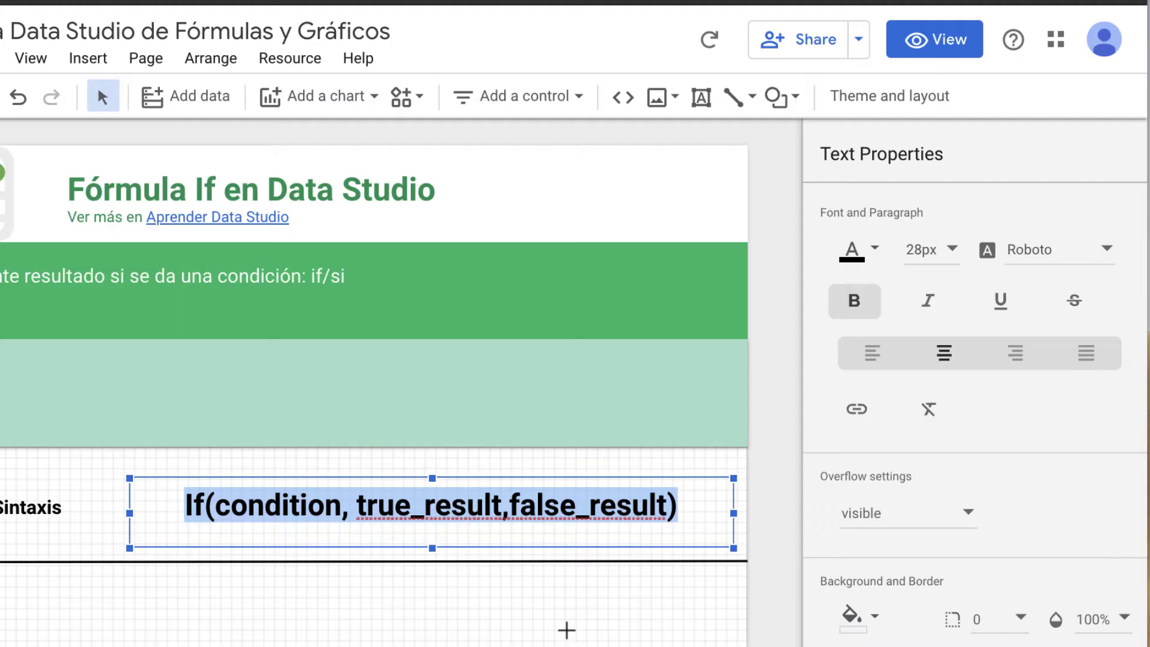
pyautogui.click(568, 635)
pyautogui.scroll(-2, 568, 634)
pyautogui.scroll(-2, 566, 634)
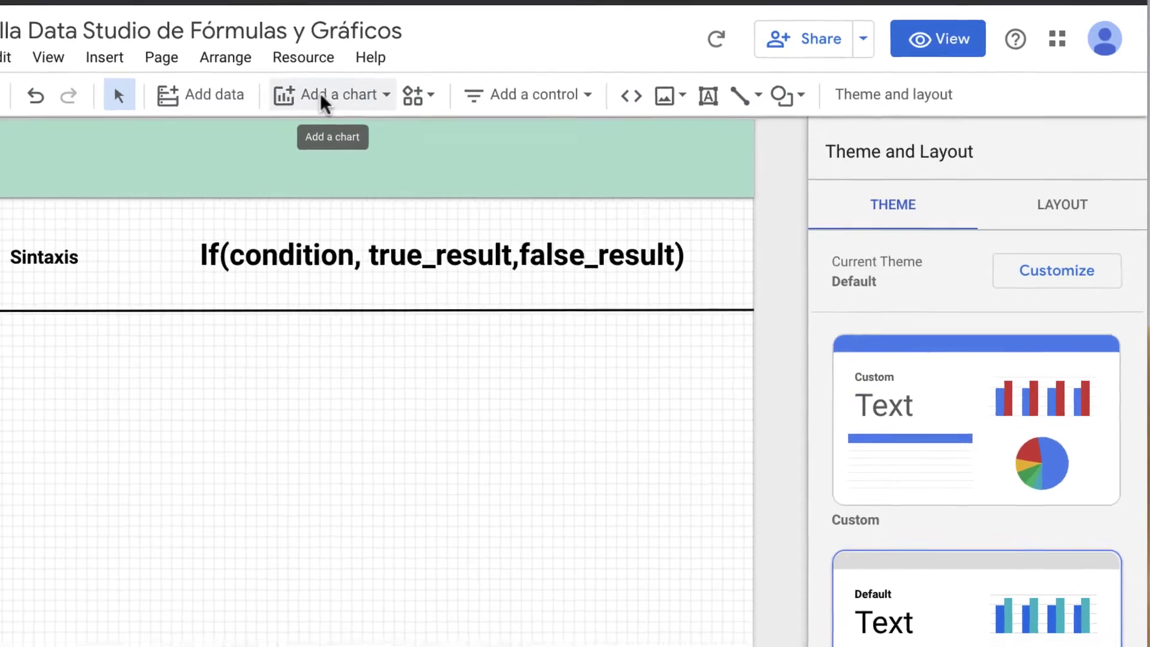
# Insert a table below the Sintaxis row and widen it across the page.
pyautogui.click(315, 99)
pyautogui.click(383, 149)
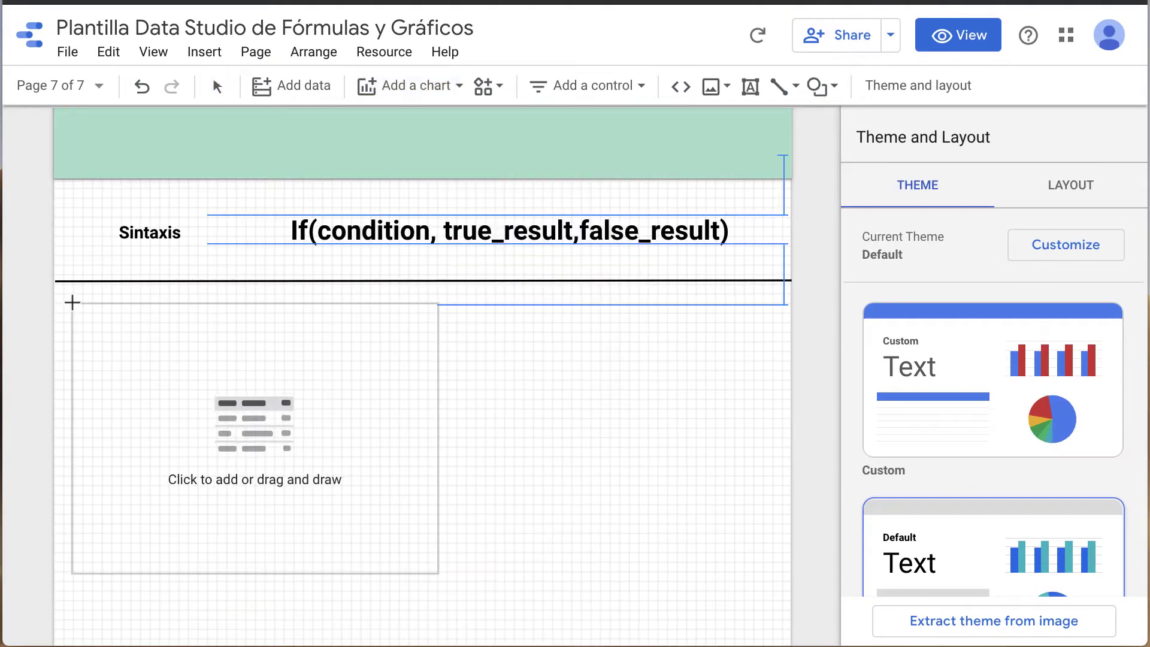
pyautogui.click(67, 300)
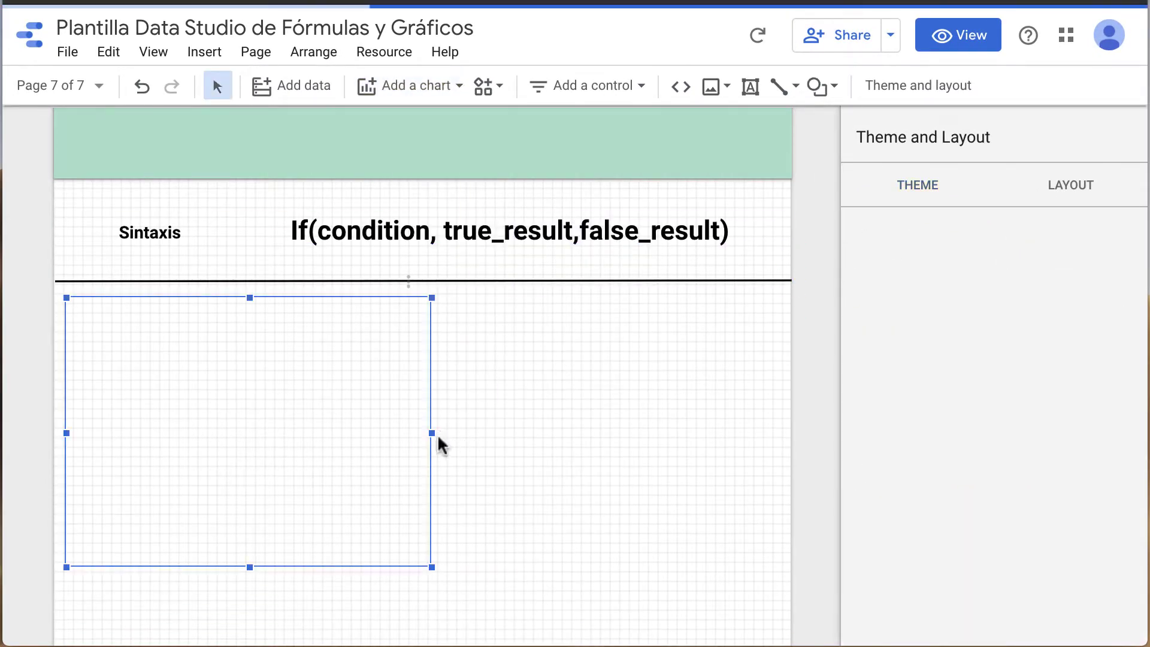
pyautogui.moveTo(433, 433); pyautogui.dragTo(777, 434)
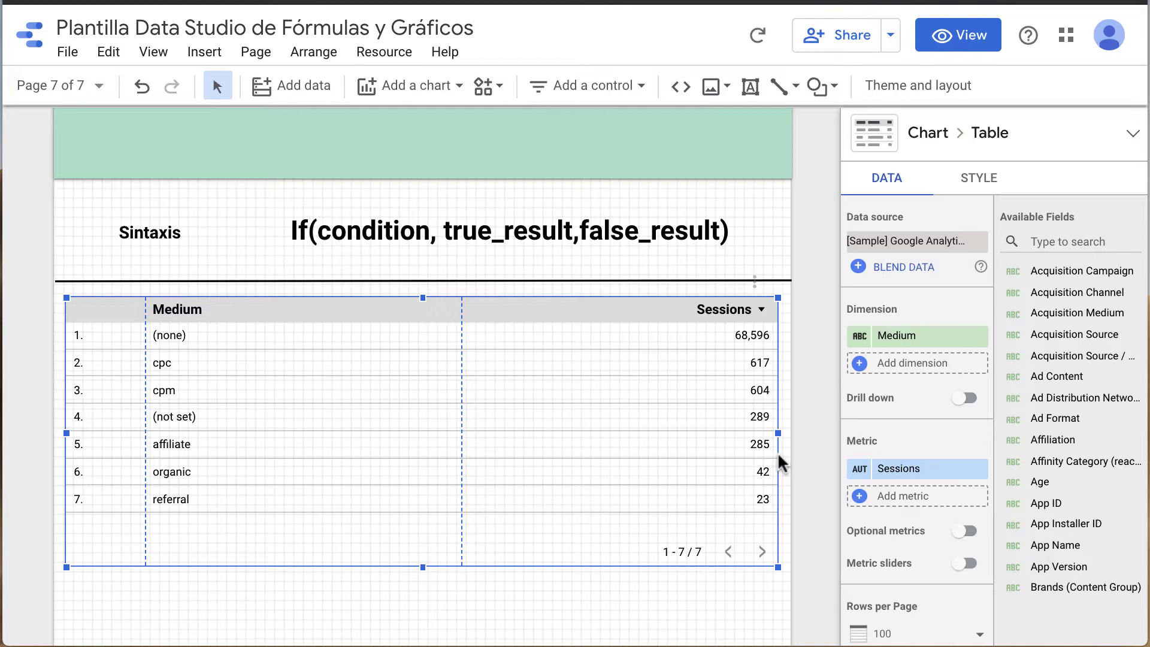
# Replace the Sessions metric with Cost and the Medium dimension with Campaign.
pyautogui.click(935, 479)
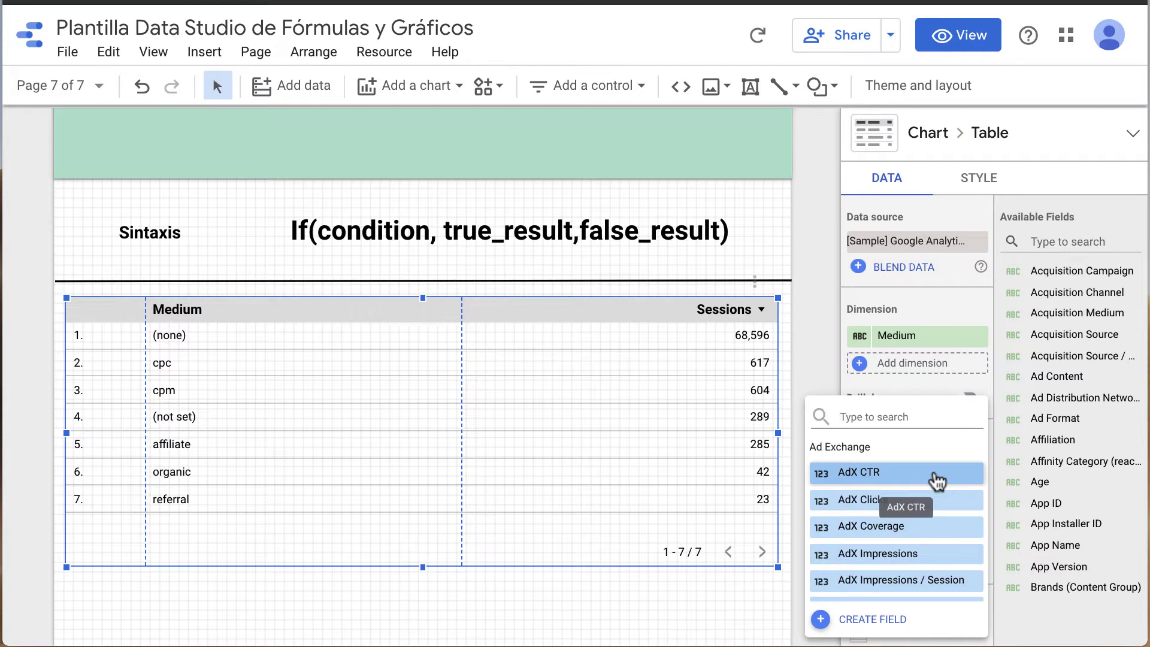
pyautogui.write('coste')
pyautogui.press('BackSpace')
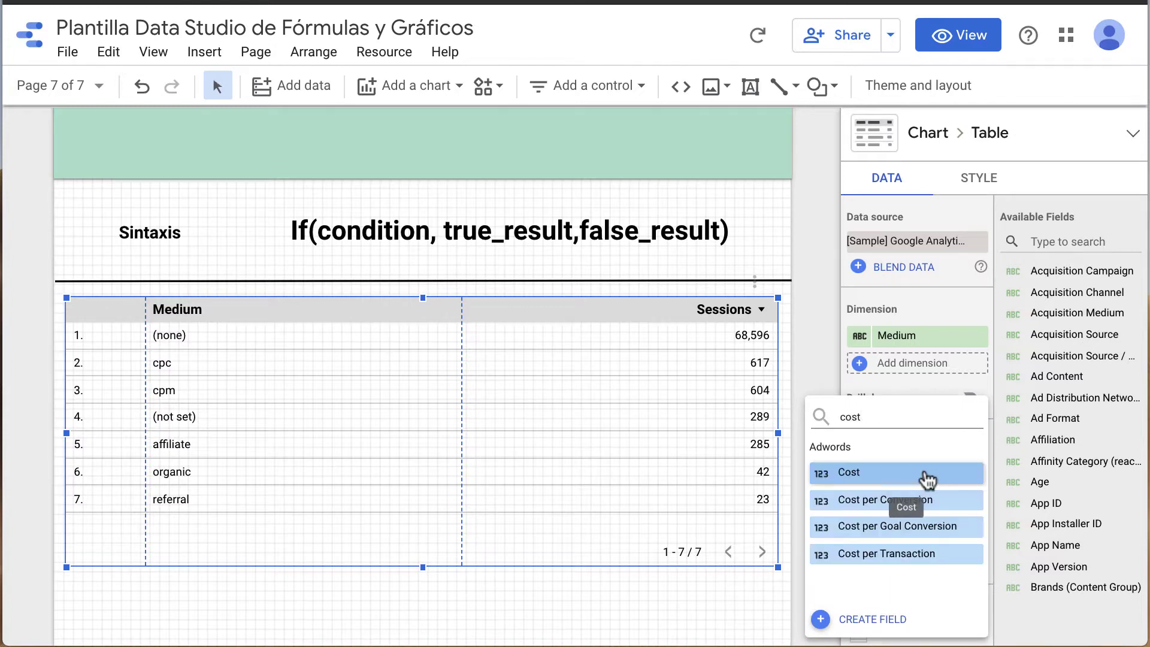
pyautogui.click(927, 479)
pyautogui.click(925, 336)
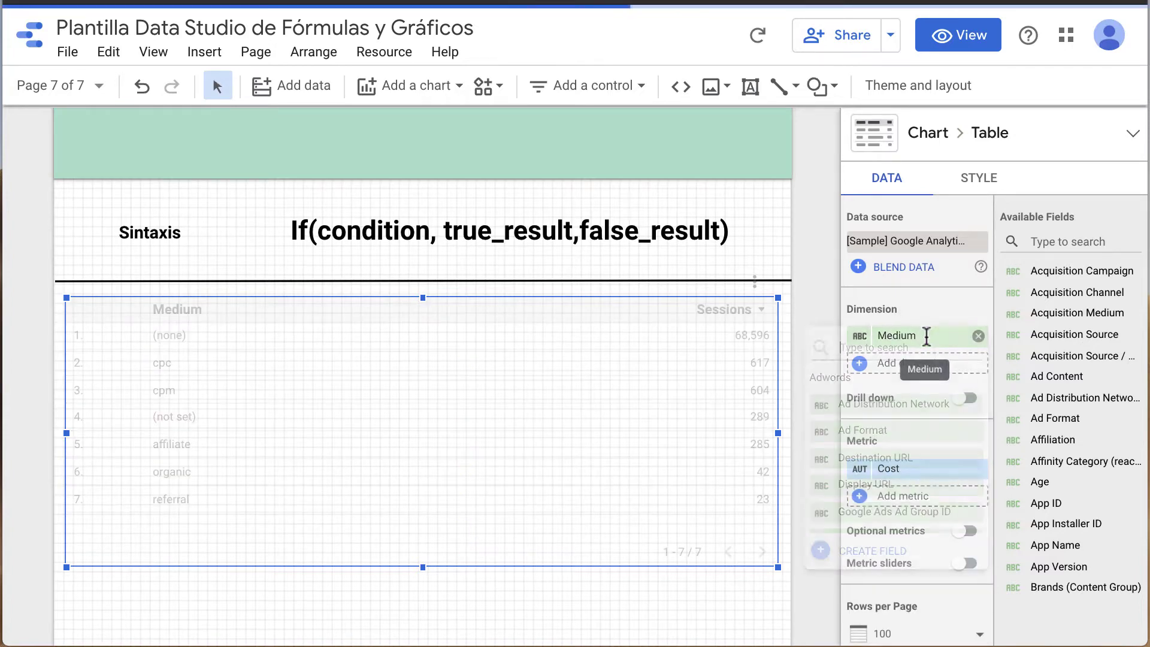
pyautogui.write('campa')
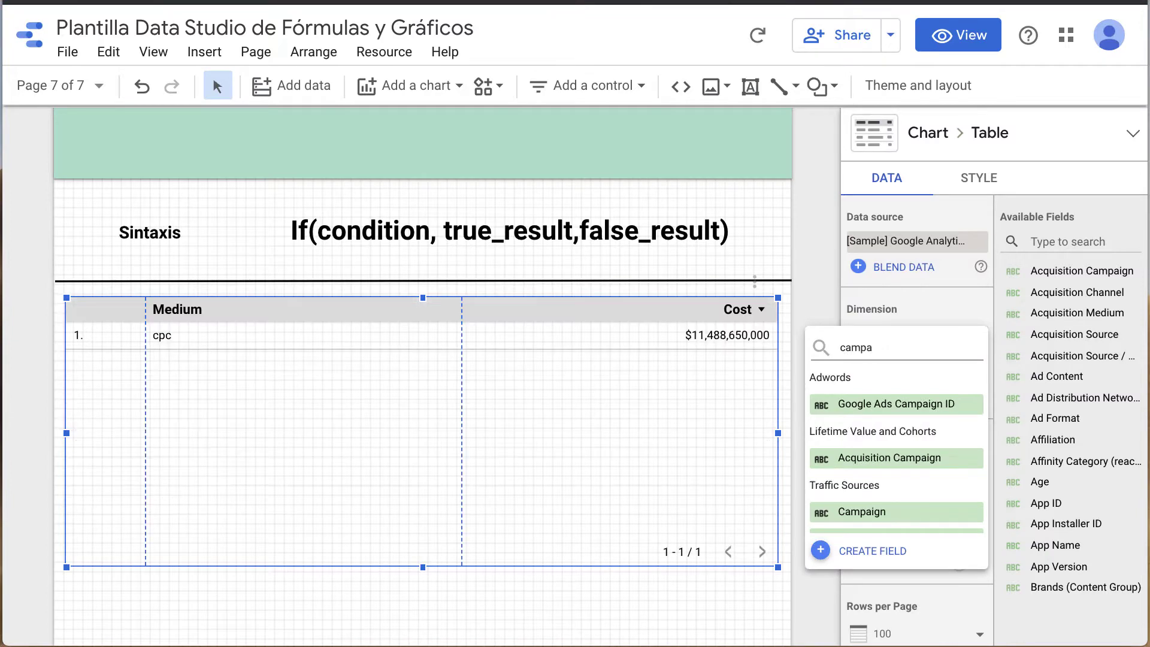
pyautogui.scroll(-1, 898, 461)
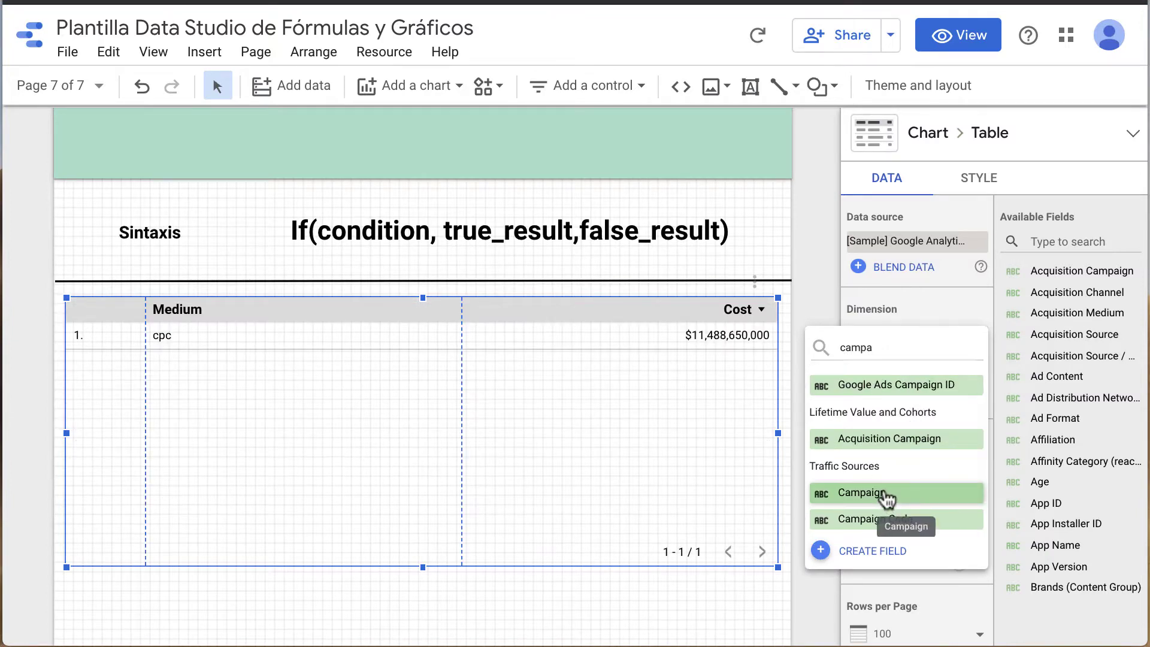
pyautogui.click(886, 497)
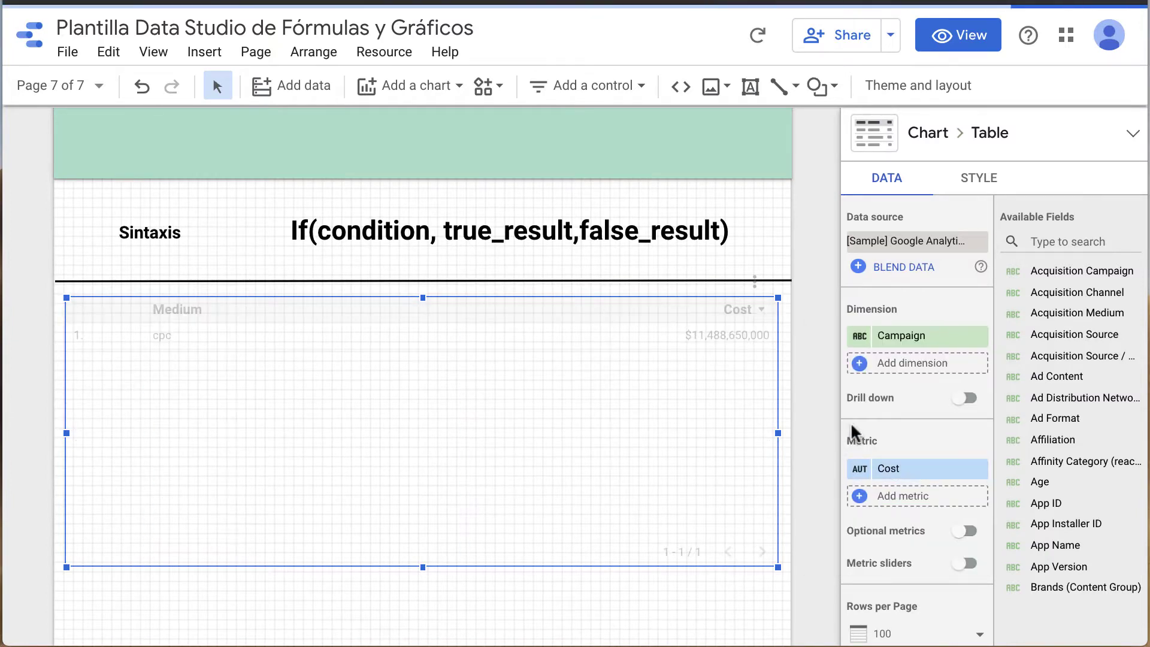
# Add Transactions and Cost per Transaction as the second and third metrics.
pyautogui.click(904, 497)
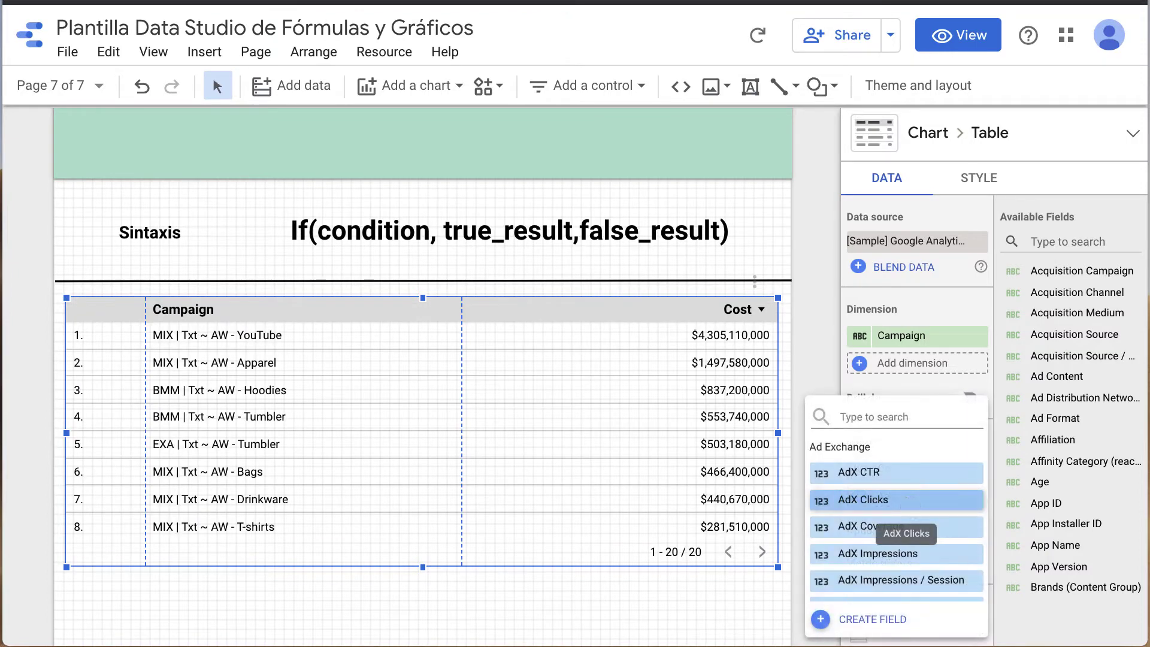
pyautogui.write('transa')
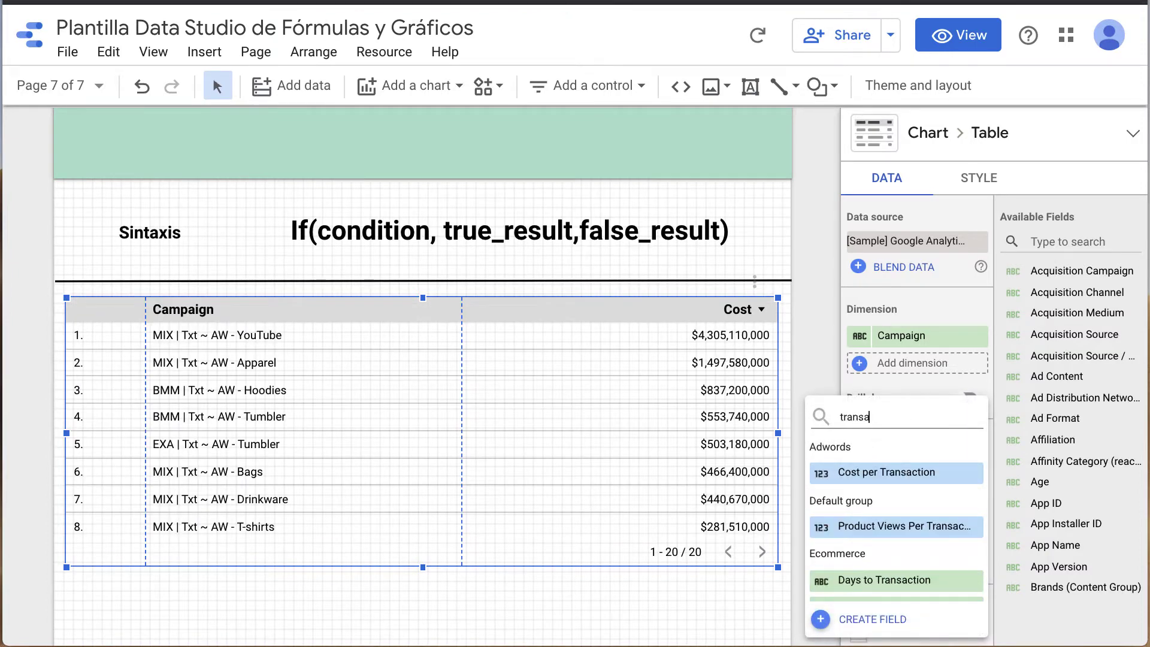
pyautogui.scroll(-3, 907, 554)
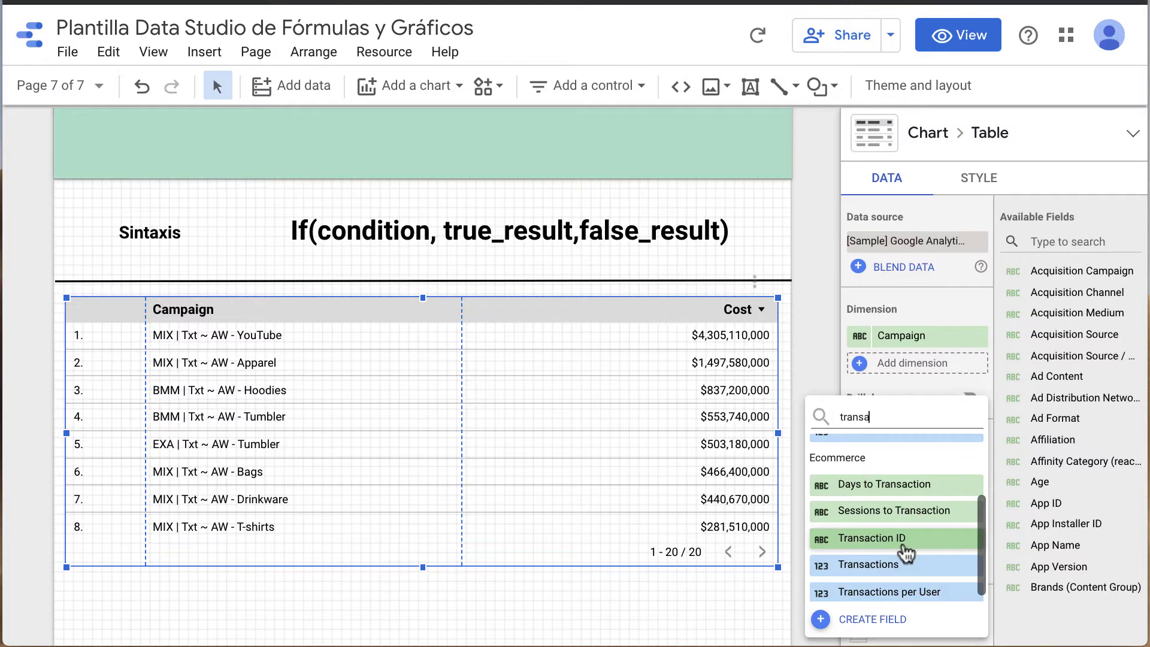
pyautogui.click(901, 563)
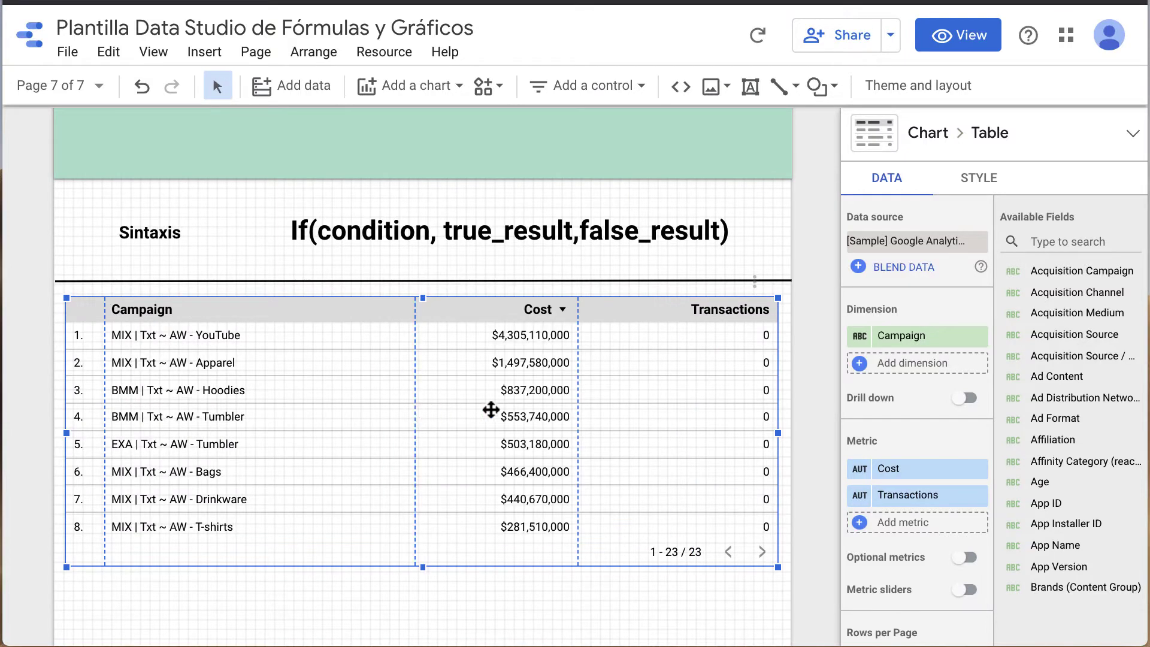
pyautogui.click(917, 534)
pyautogui.write('cost')
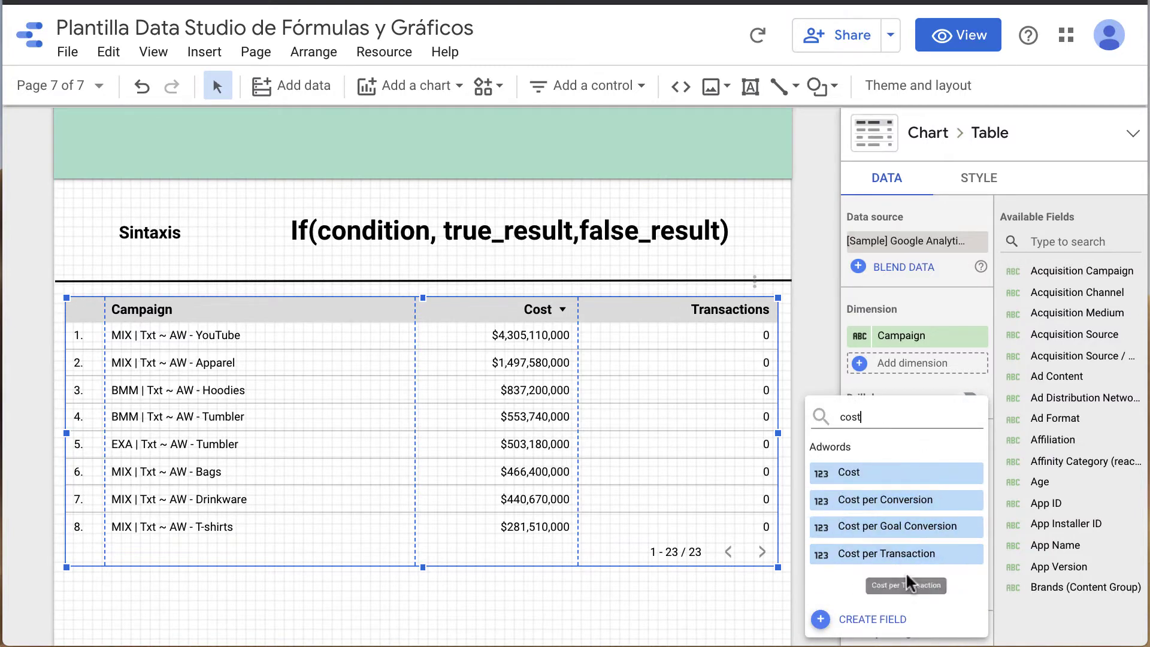
pyautogui.click(905, 555)
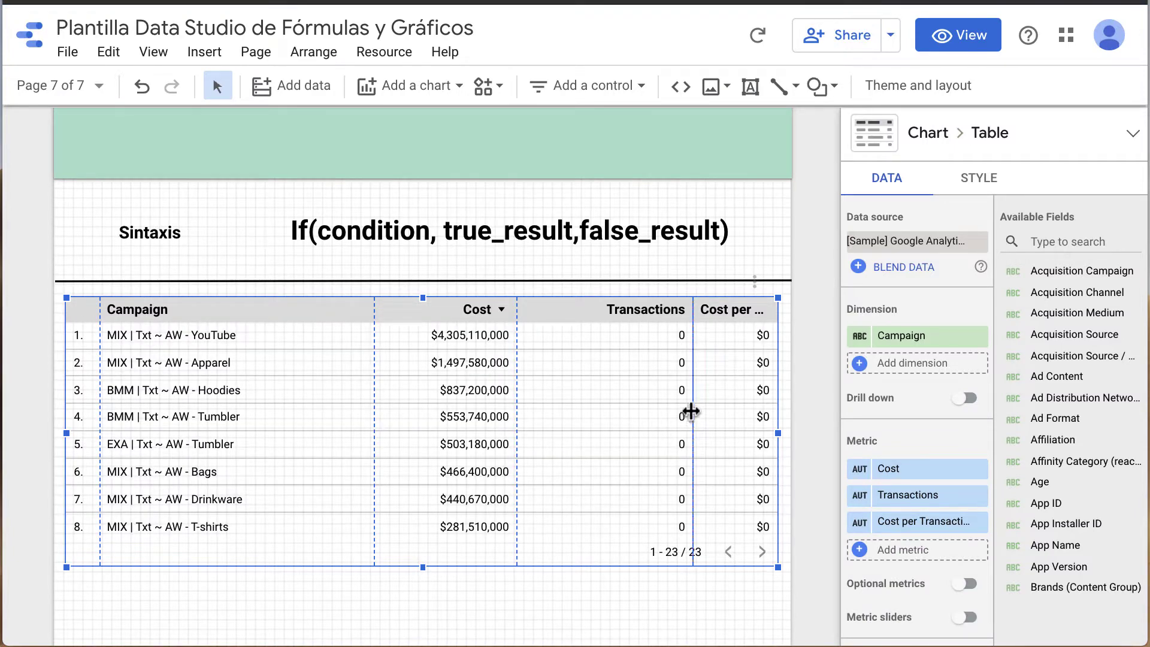
pyautogui.click(957, 34)
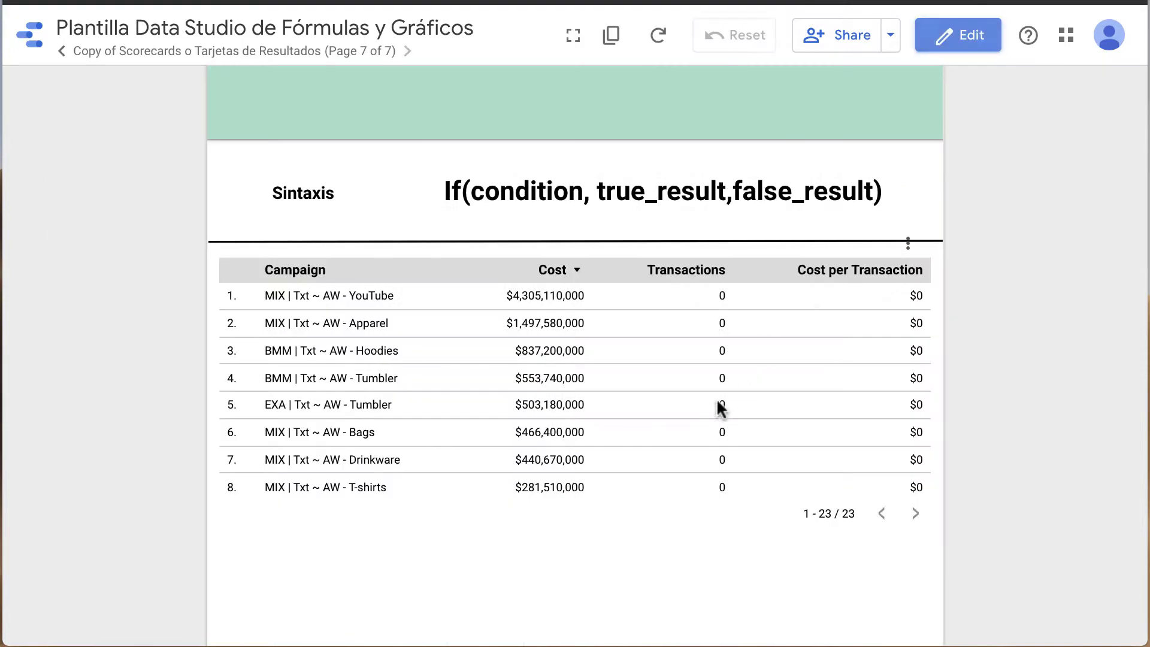
pyautogui.click(844, 274)
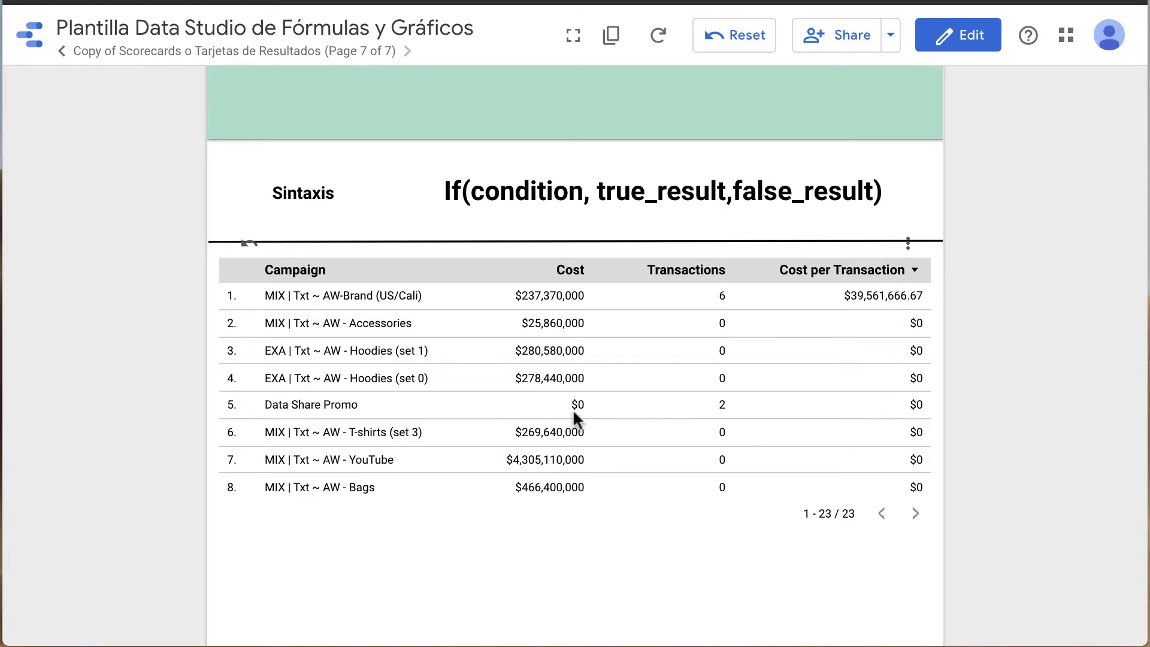
pyautogui.click(976, 39)
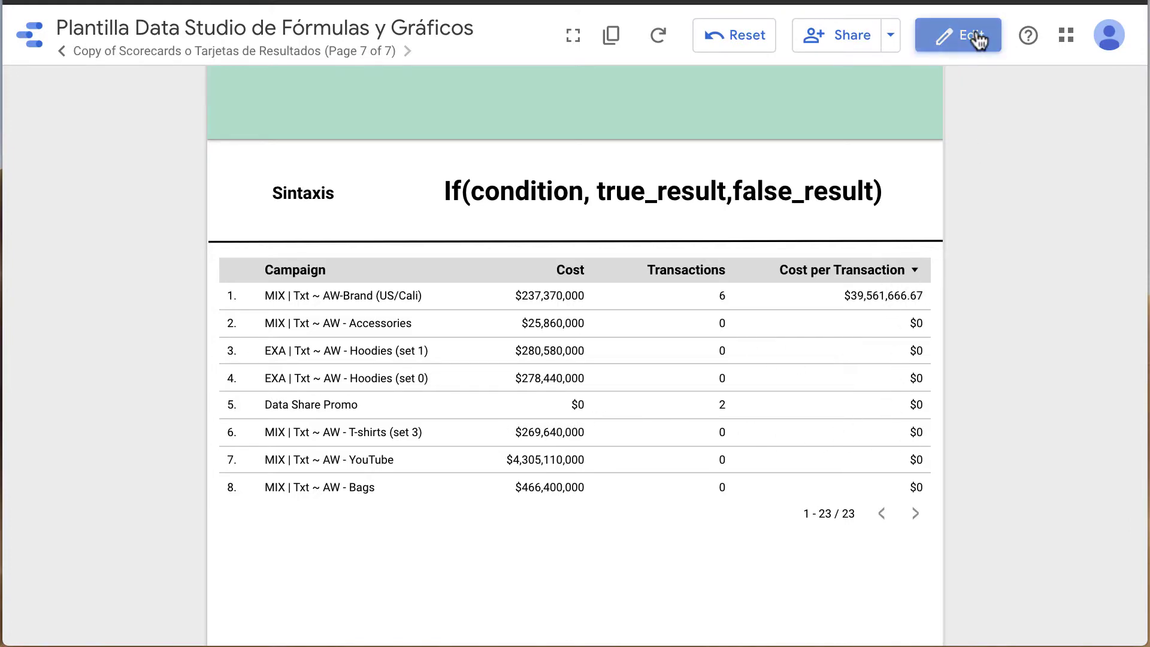
pyautogui.click(558, 436)
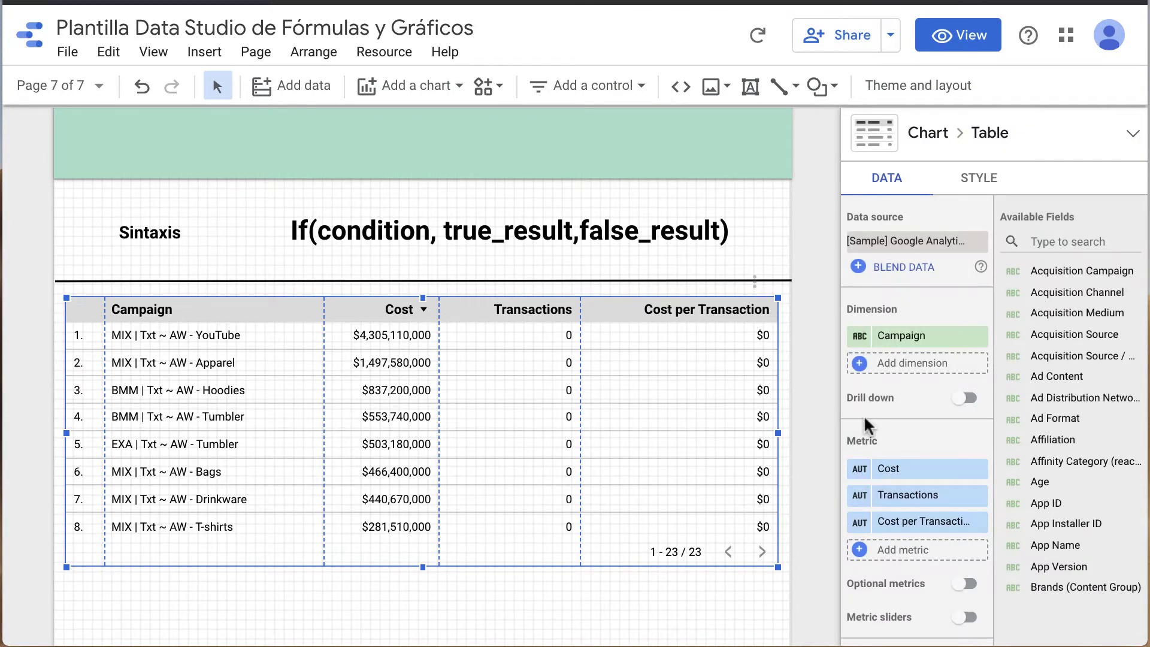
# Create a calculated field named CPA Real CF and start an IF formula.
pyautogui.click(860, 550)
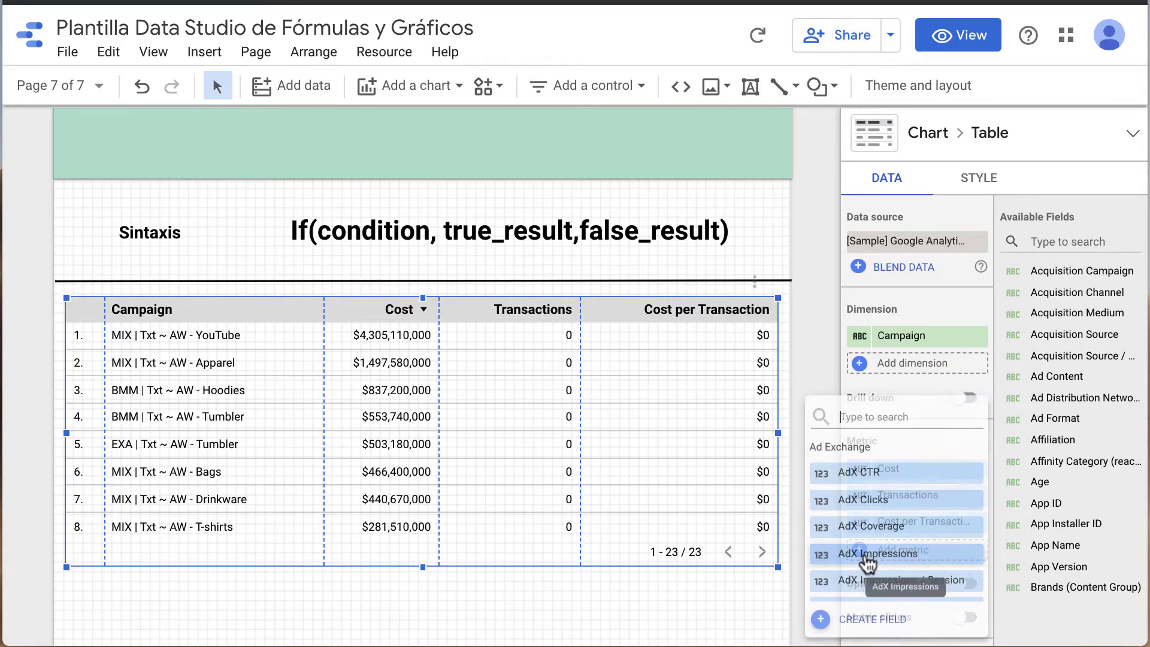
pyautogui.click(868, 617)
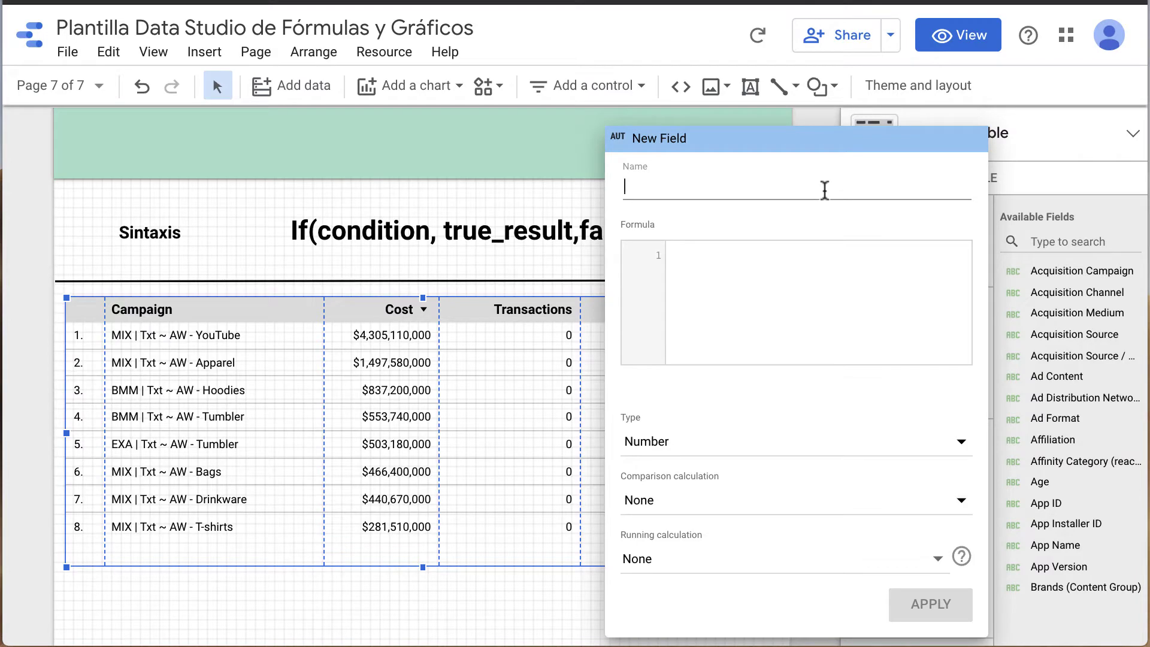
pyautogui.write('CPA Real')
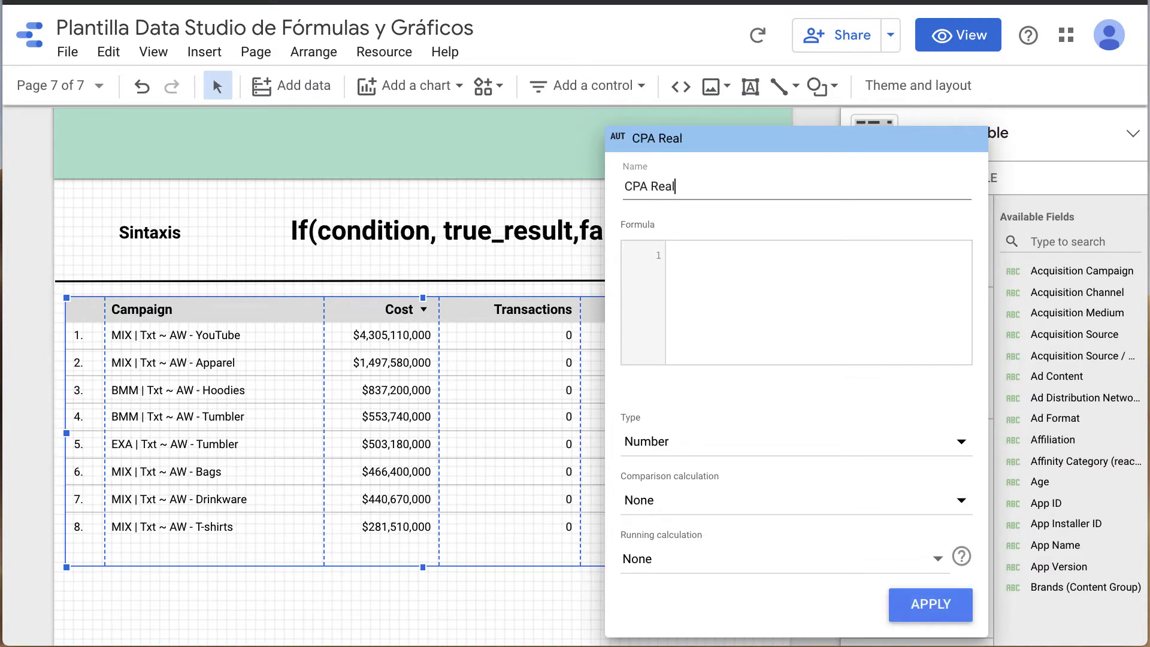
pyautogui.write(' CF')
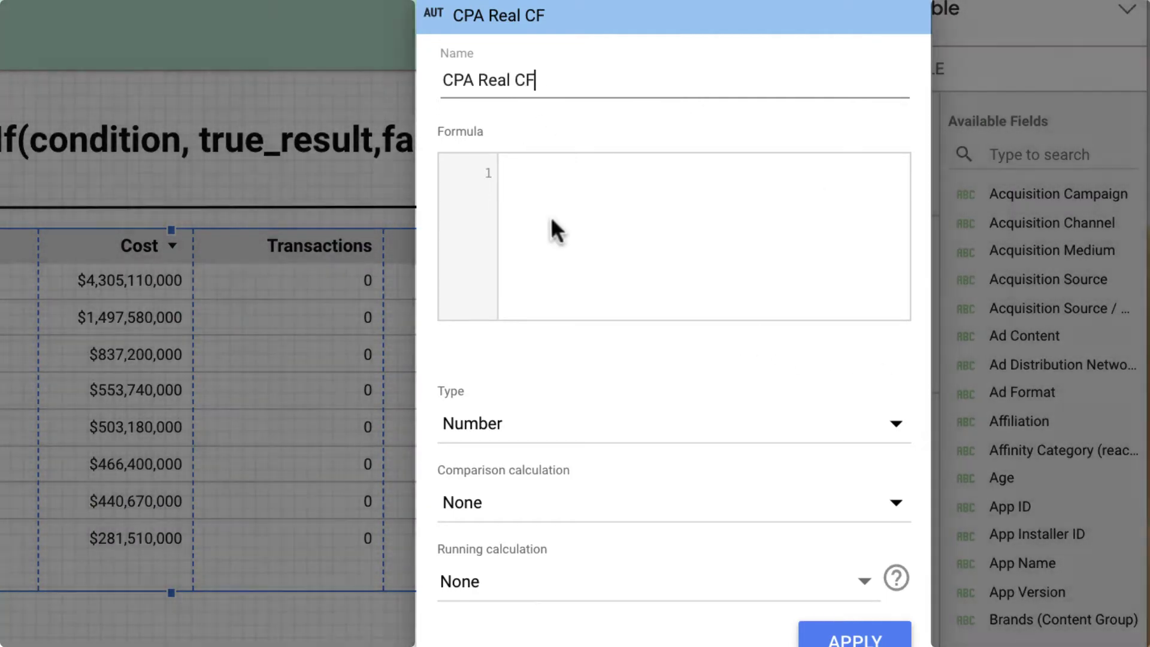
pyautogui.click(556, 228)
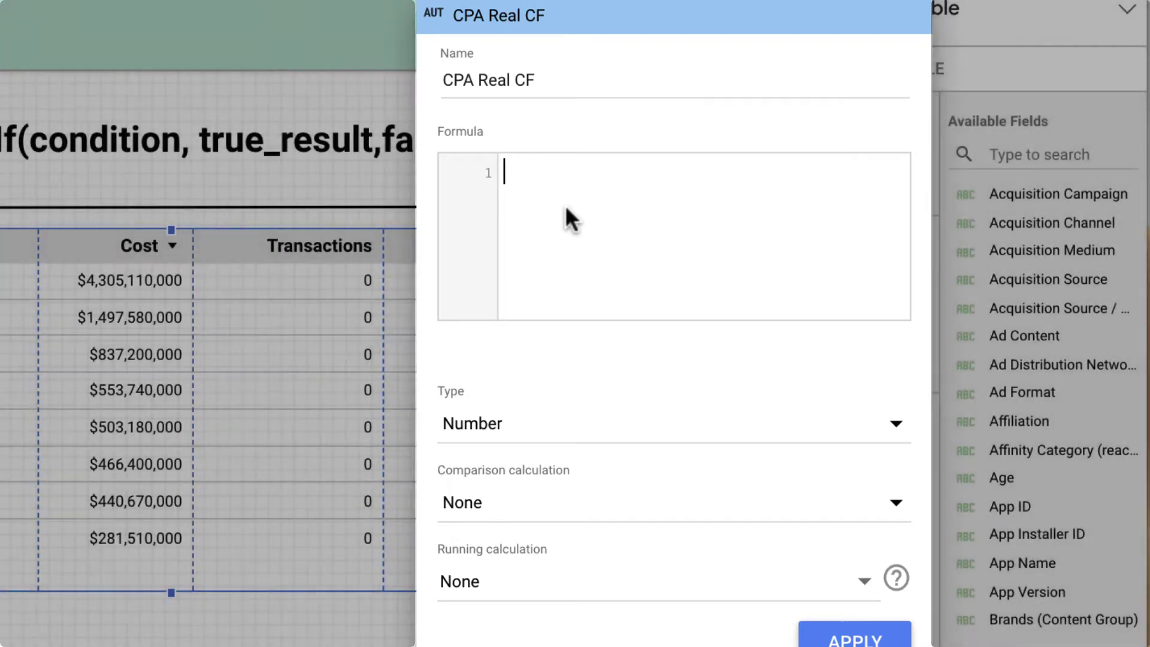
pyautogui.write('if')
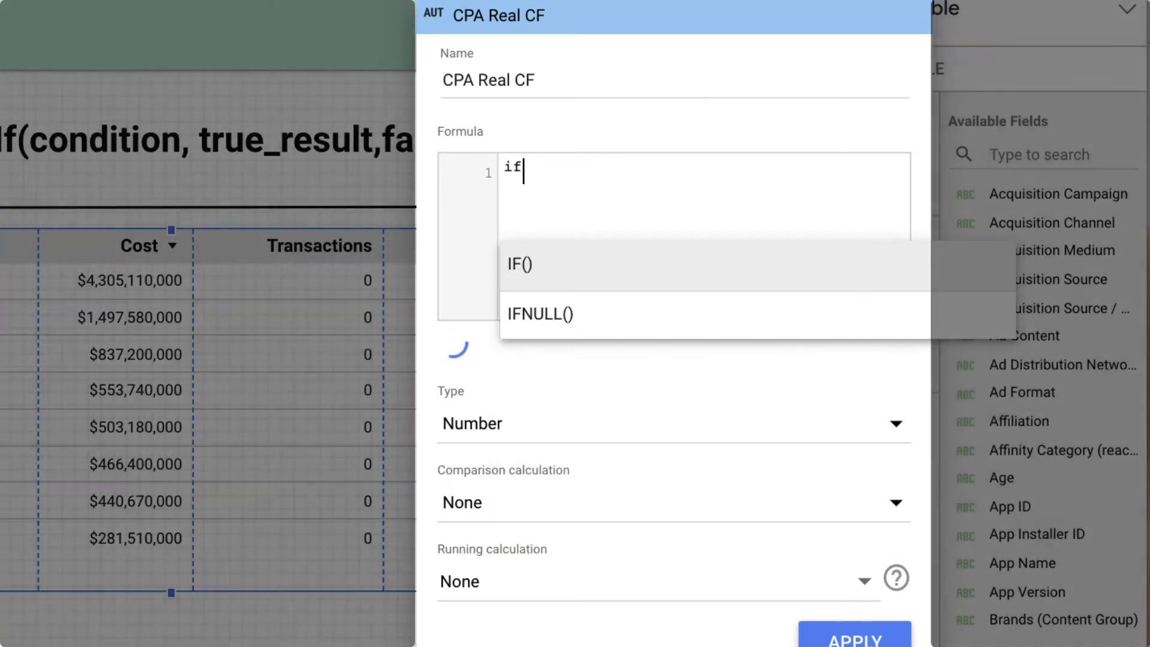
pyautogui.press('Return')
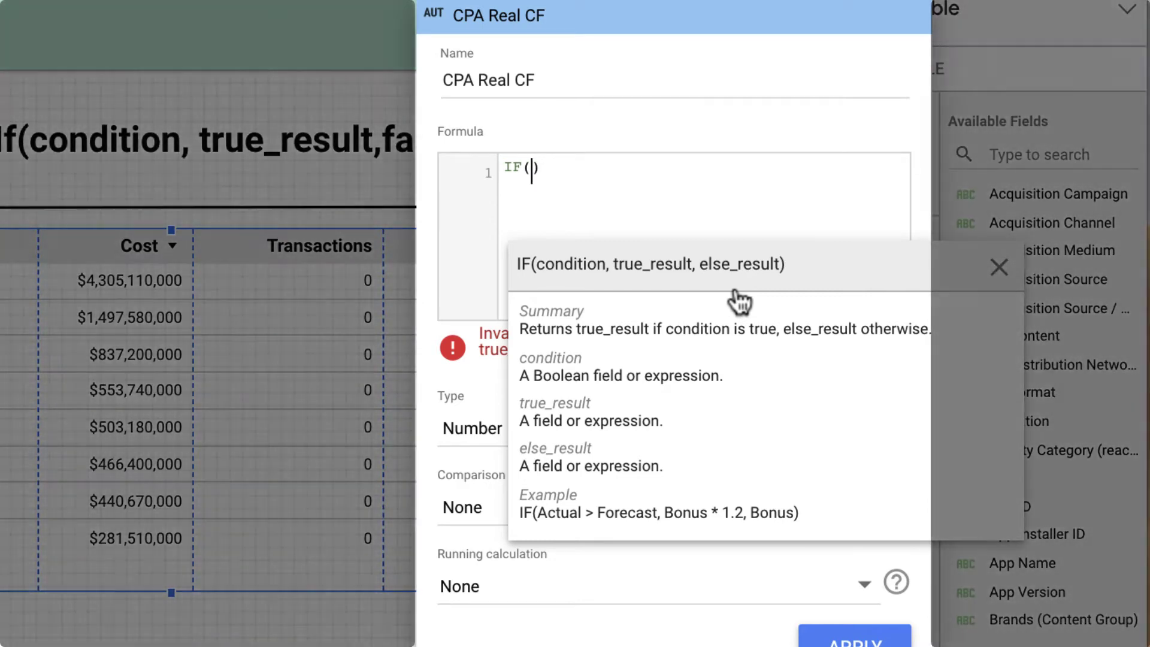
# Write the IF condition as Transactions=0.
pyautogui.press('Escape')
pyautogui.press('Return')
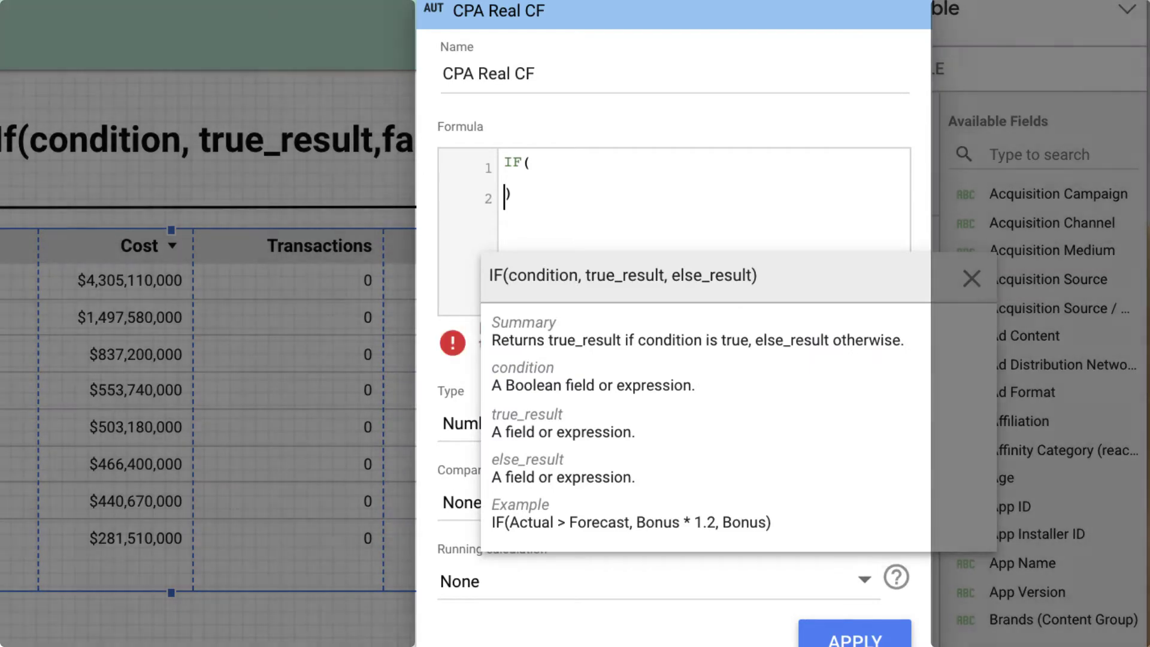
pyautogui.write('trans')
pyautogui.press('Down')
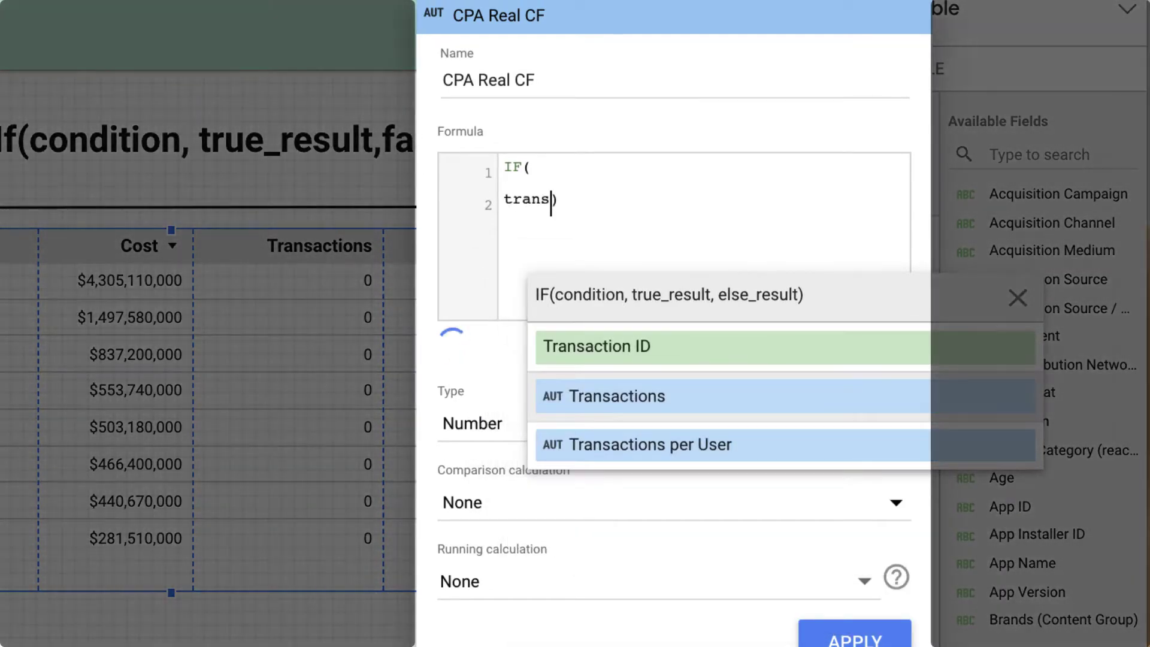
pyautogui.press('Return')
pyautogui.write('=')
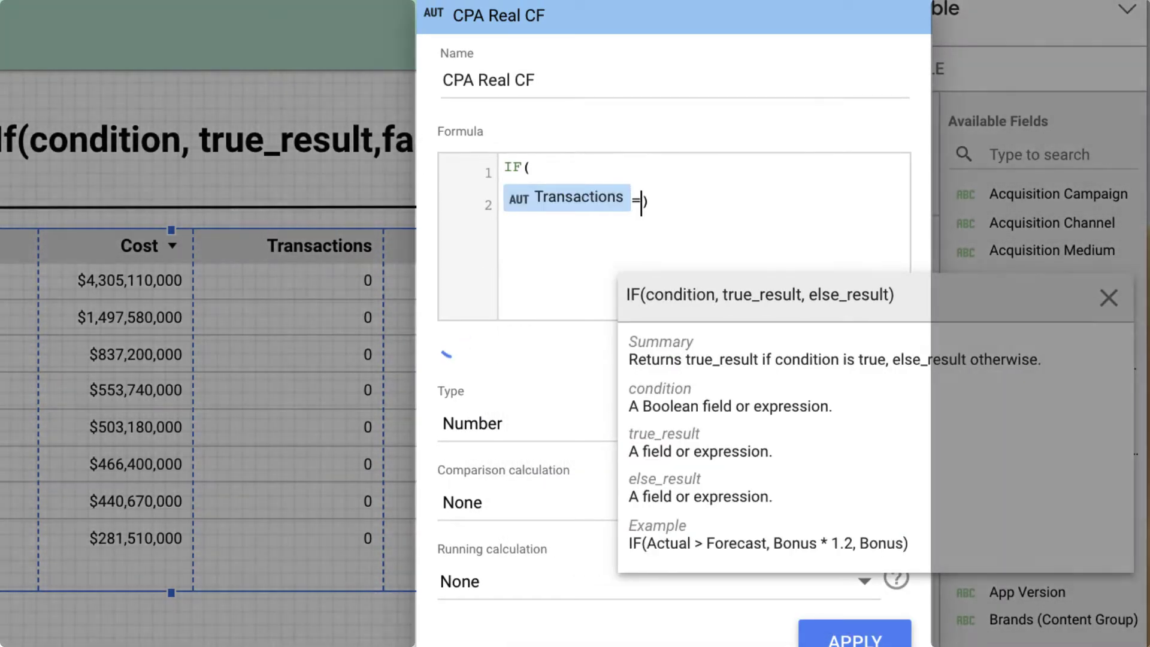
pyautogui.write('0')
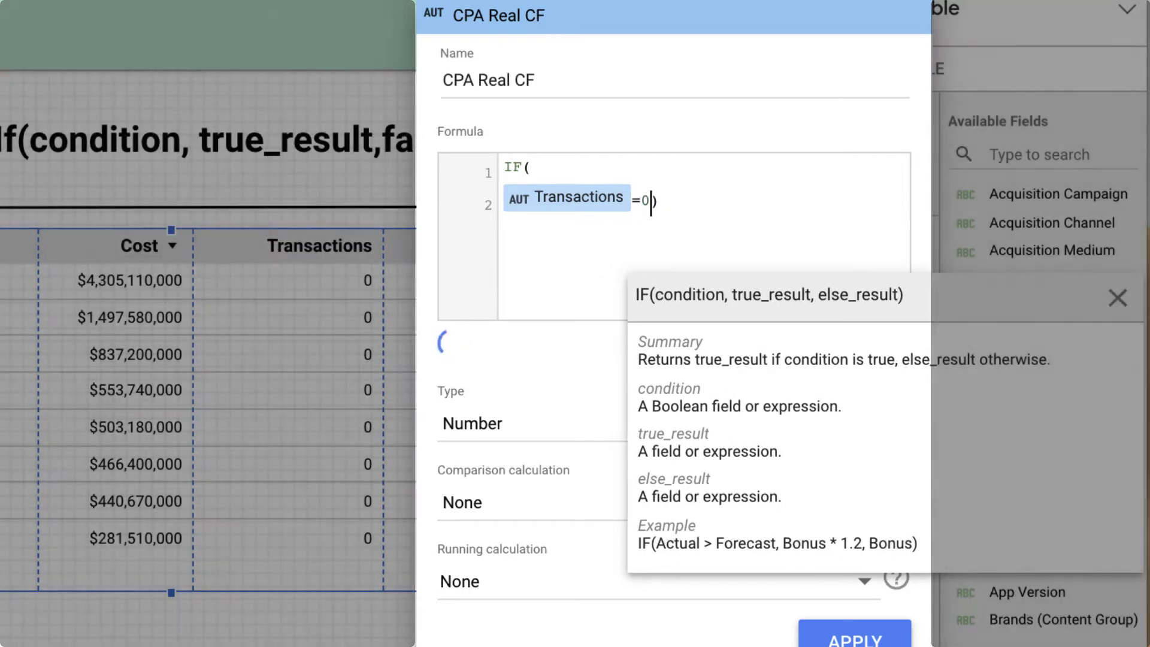
pyautogui.write(',')
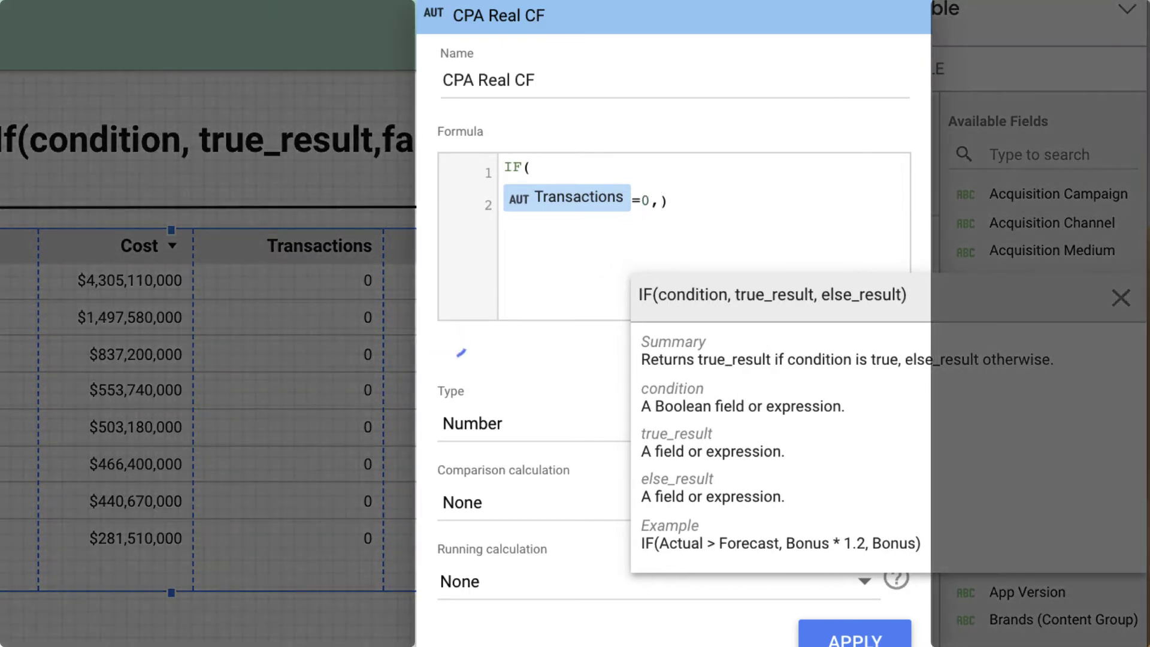
pyautogui.press('BackSpace')
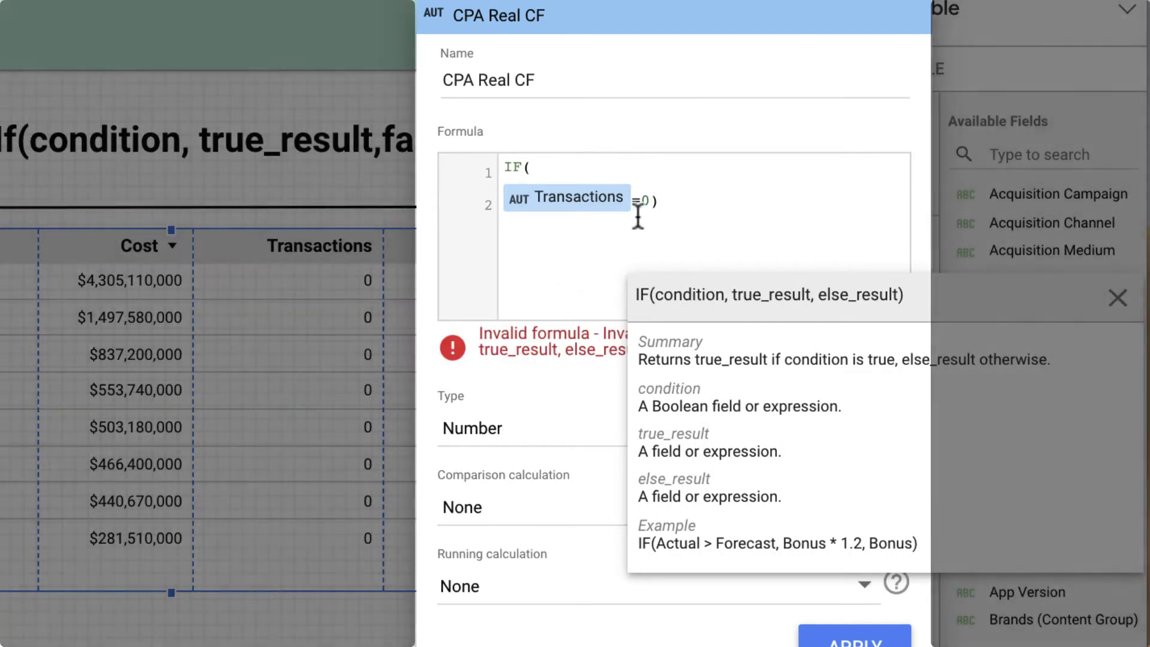
pyautogui.write(',')
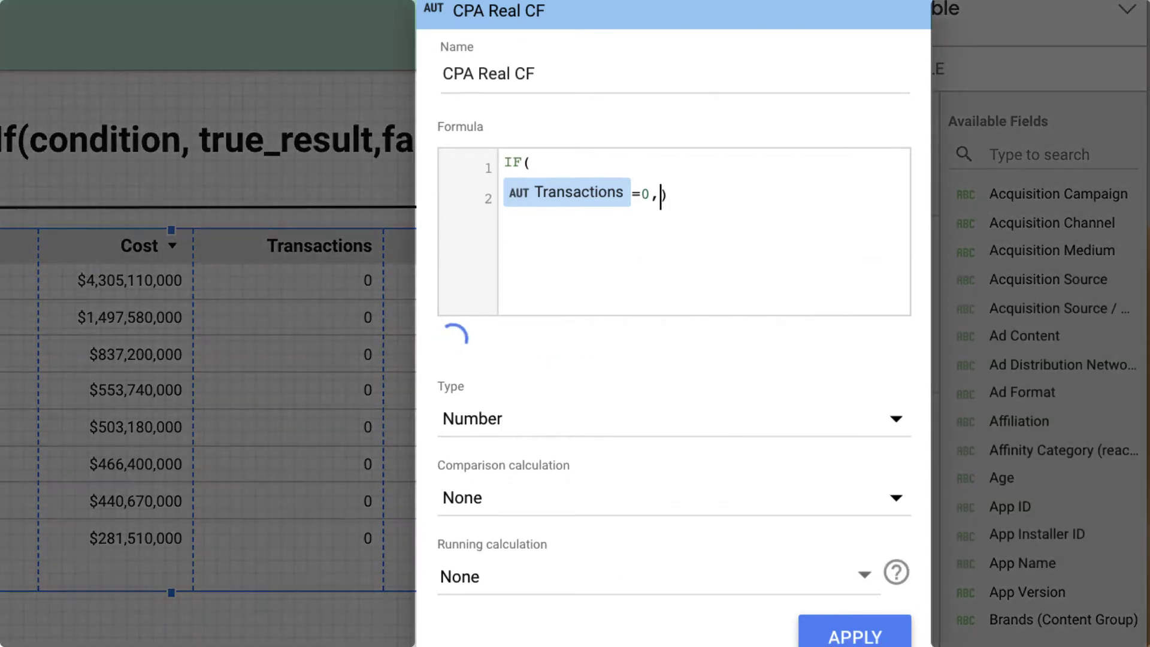
# Add Cost*-1 as the true result and Cost per Transaction as the else result.
pyautogui.press('Return')
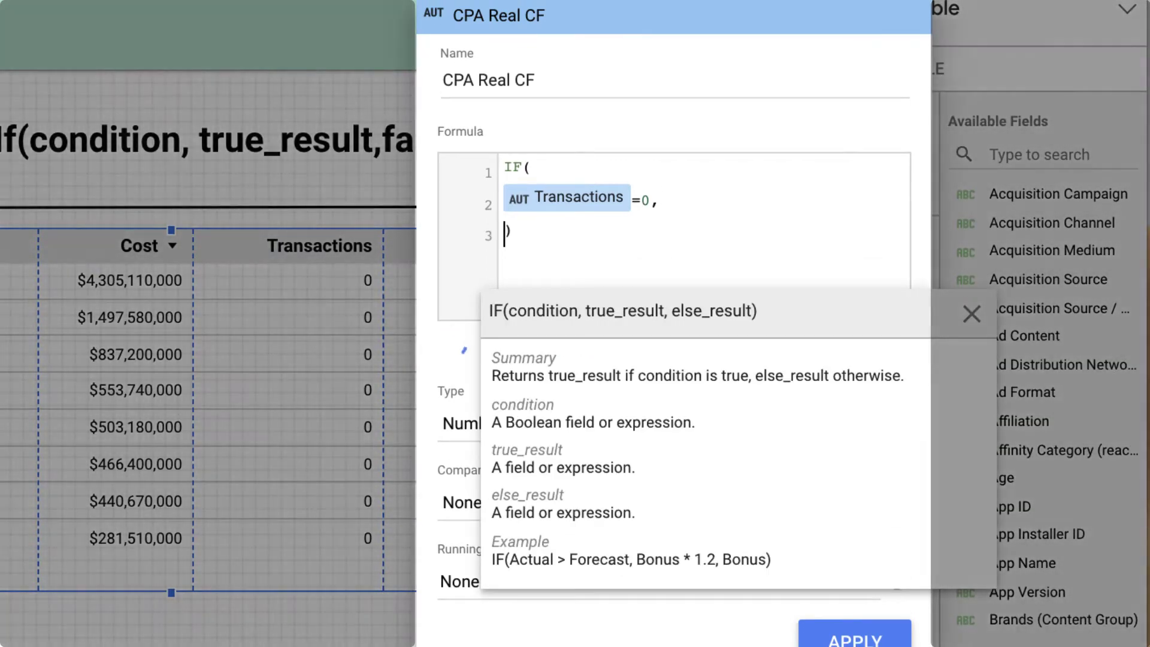
pyautogui.write('Cost*')
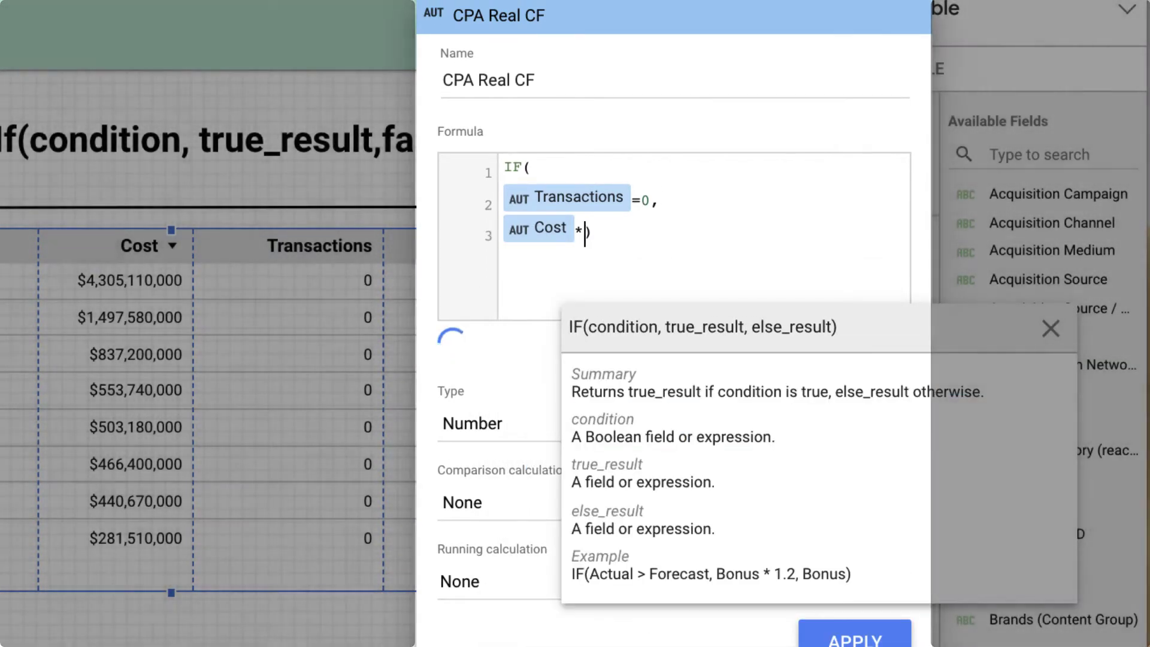
pyautogui.write('-1')
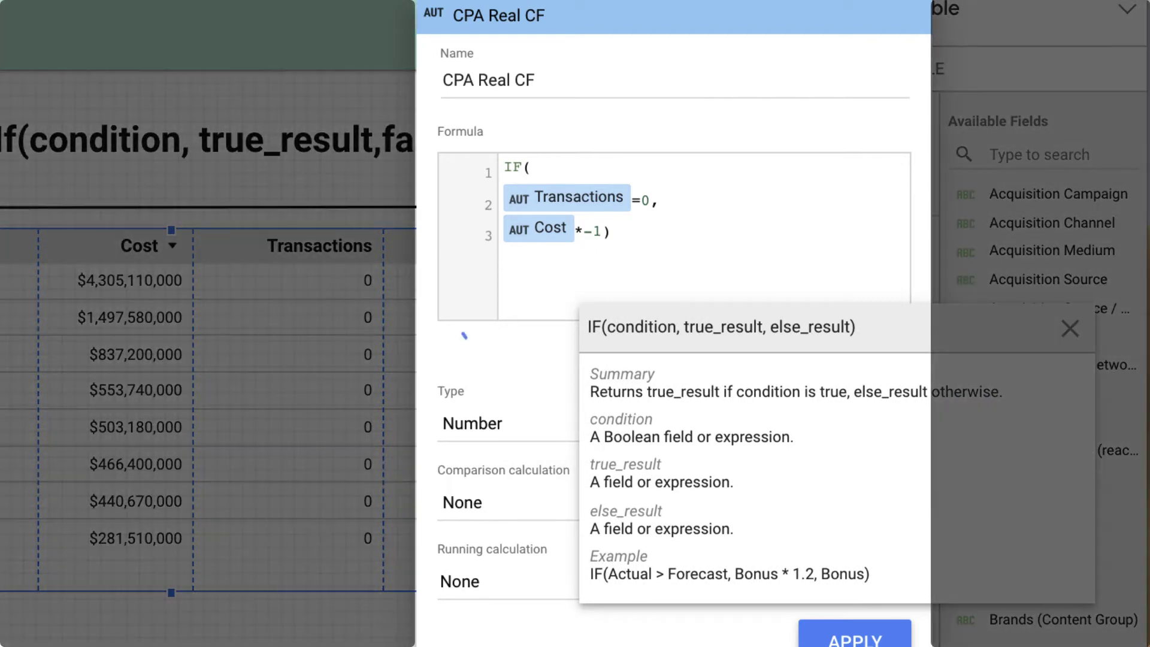
pyautogui.write(',')
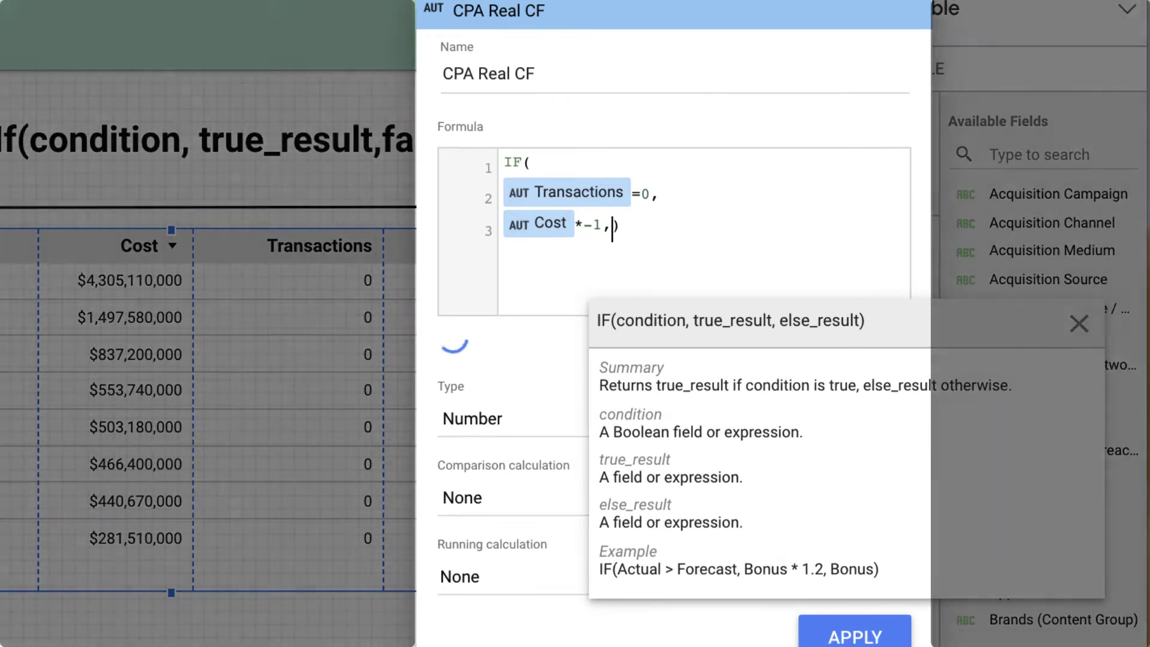
pyautogui.press('Return')
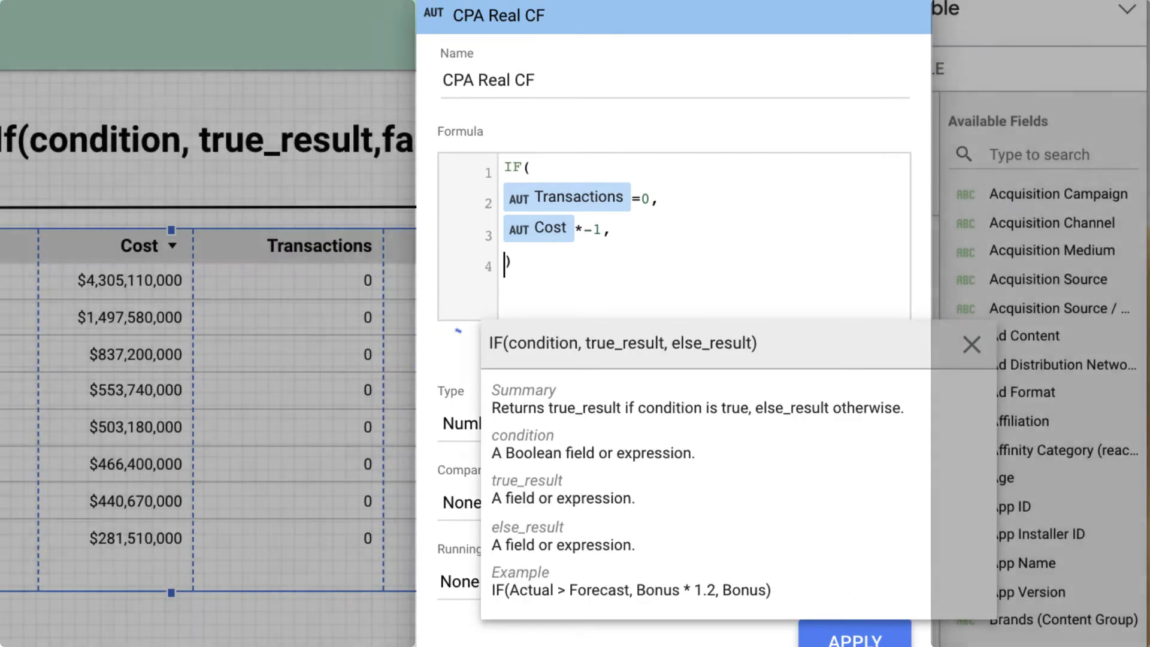
pyautogui.write('Cos')
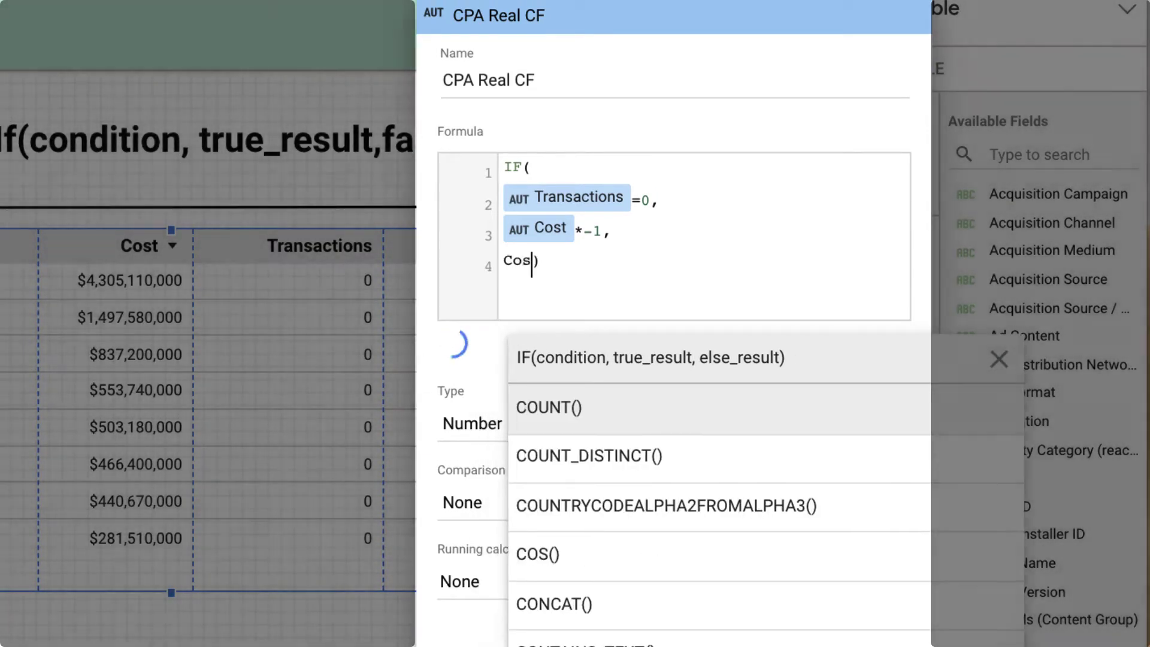
pyautogui.write('t')
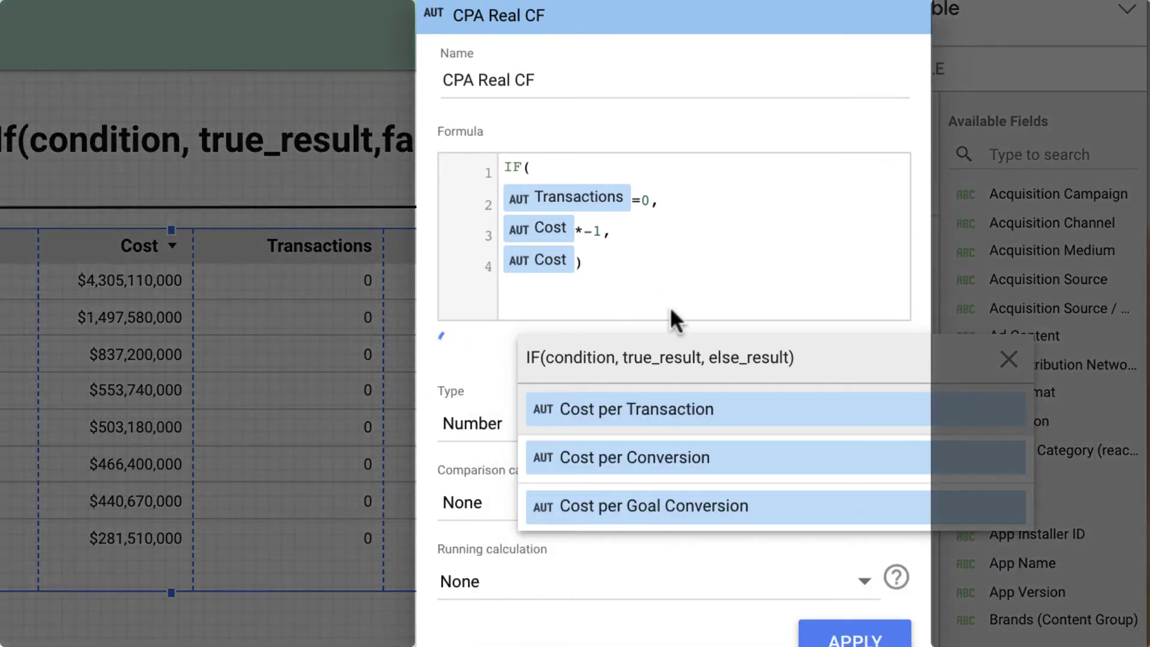
pyautogui.click(681, 422)
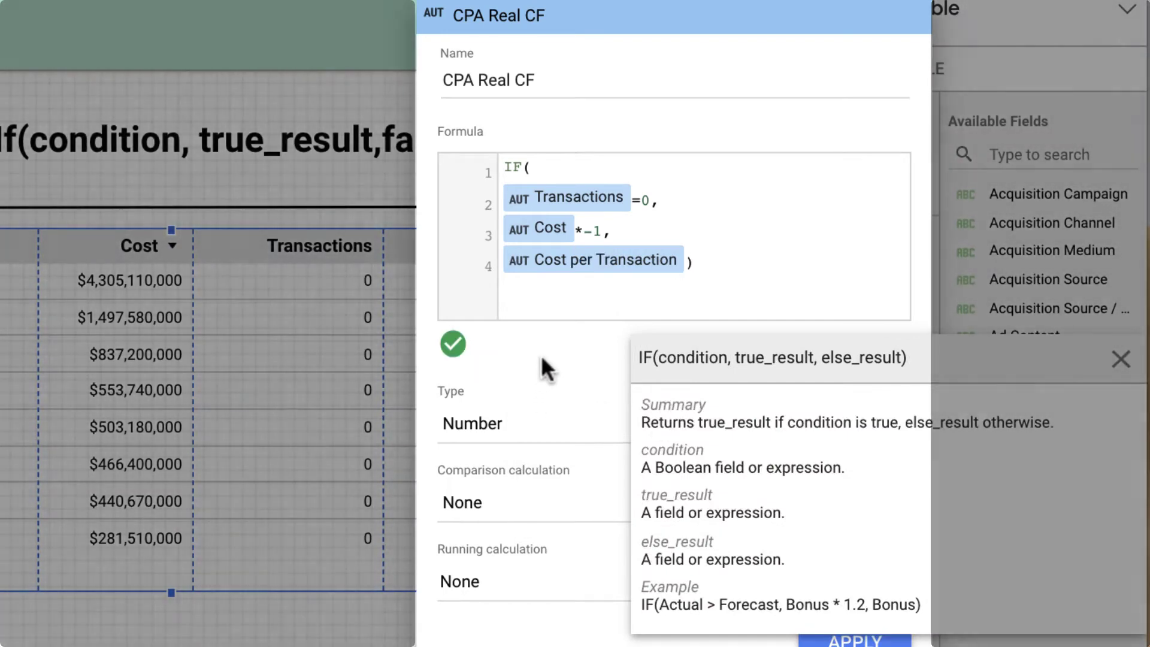
pyautogui.click(737, 261)
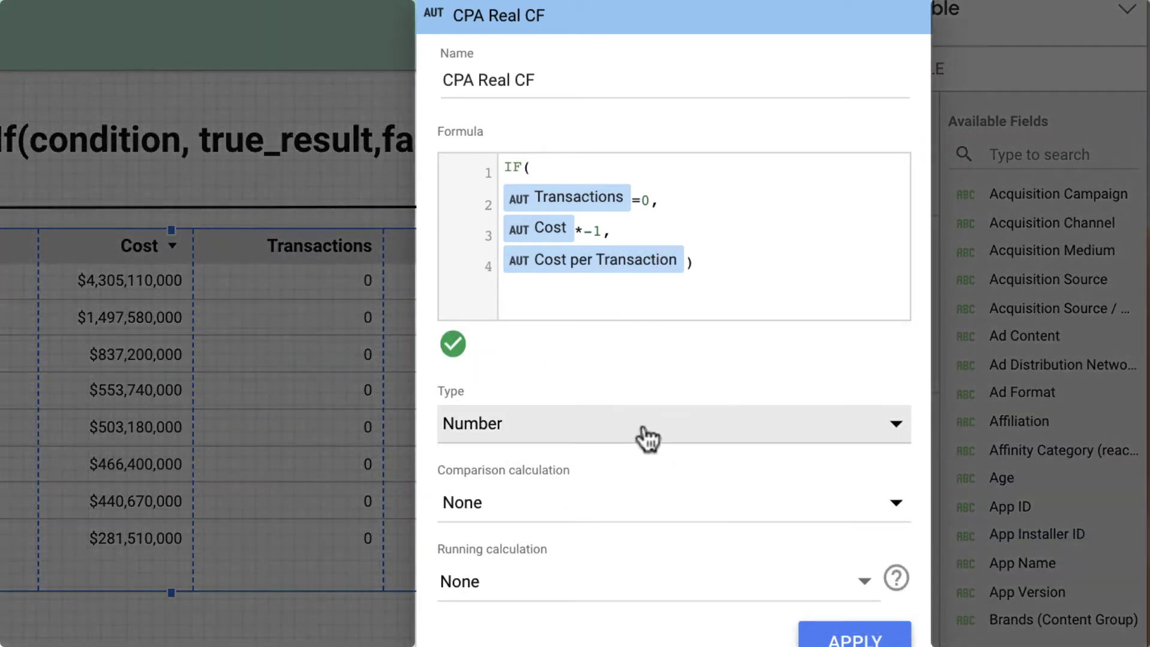
# Set the field type to USD currency and save CPA Real CF.
pyautogui.click(647, 439)
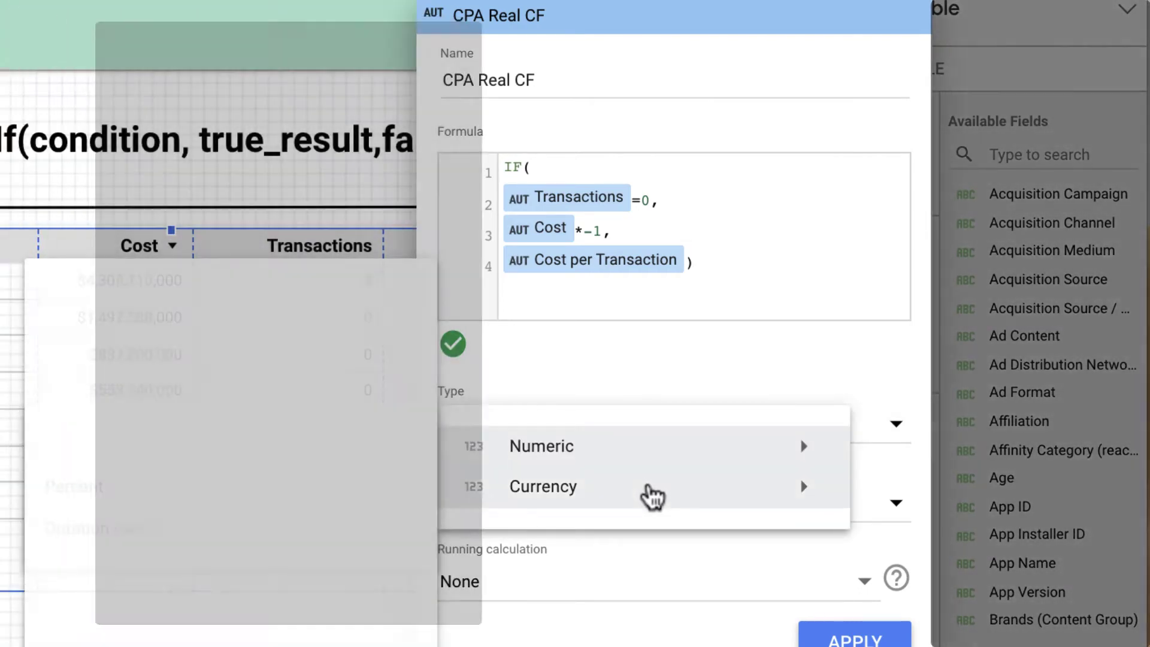
pyautogui.scroll(-1, 329, 508)
pyautogui.scroll(-10, 303, 513)
pyautogui.scroll(-5, 225, 522)
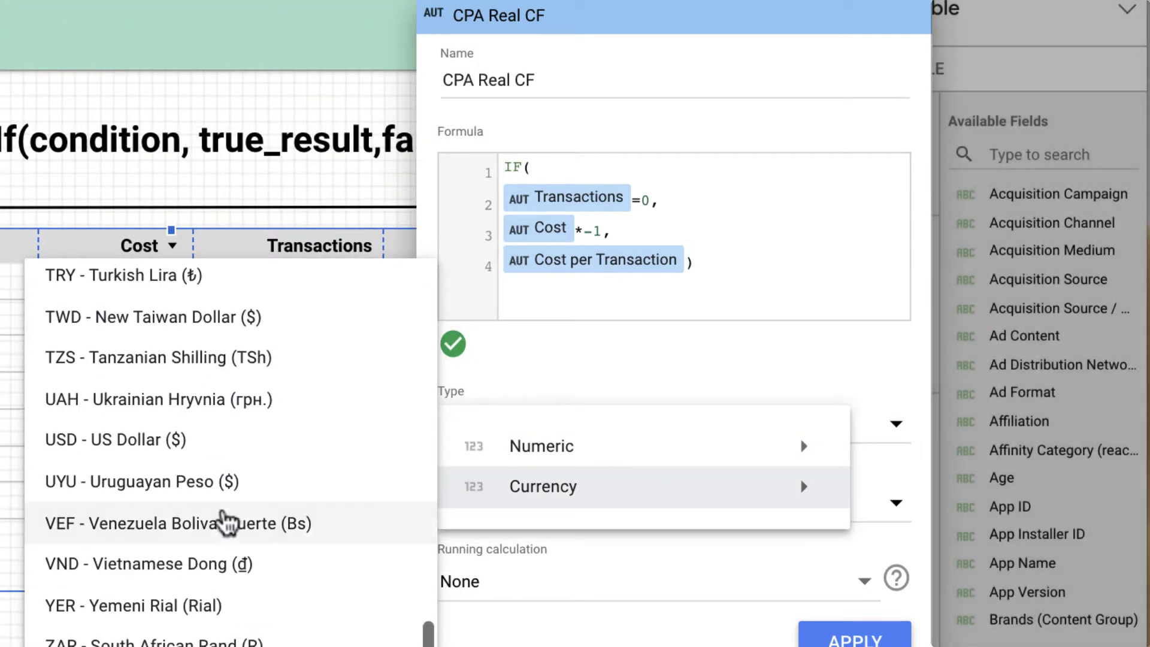
pyautogui.click(216, 442)
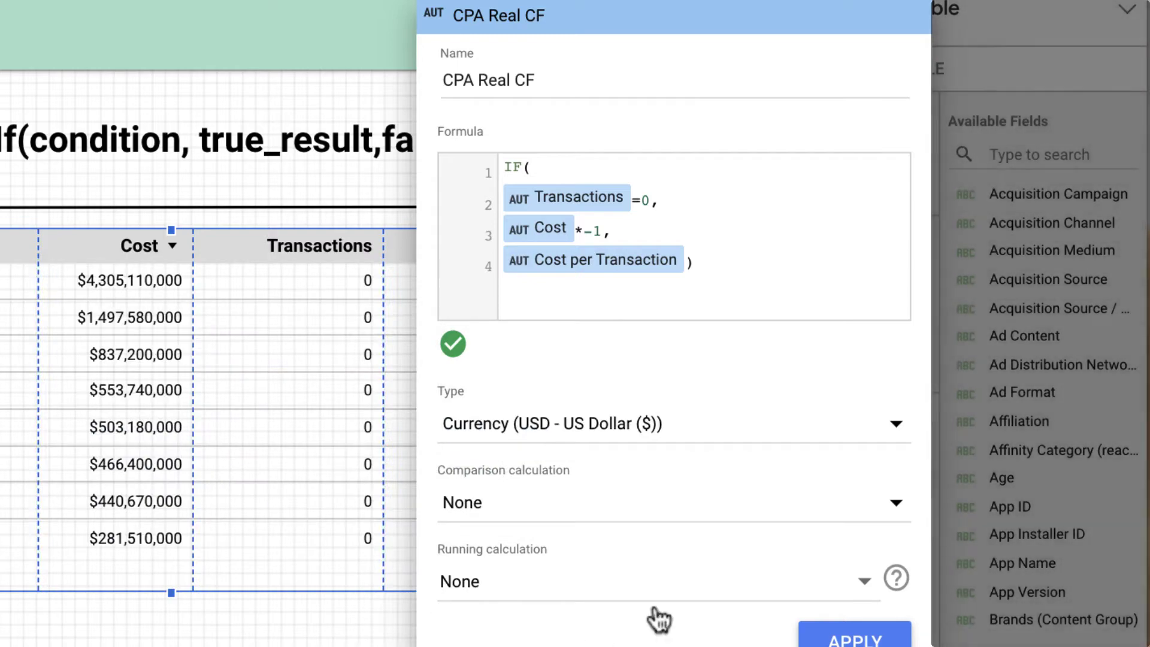
pyautogui.click(856, 636)
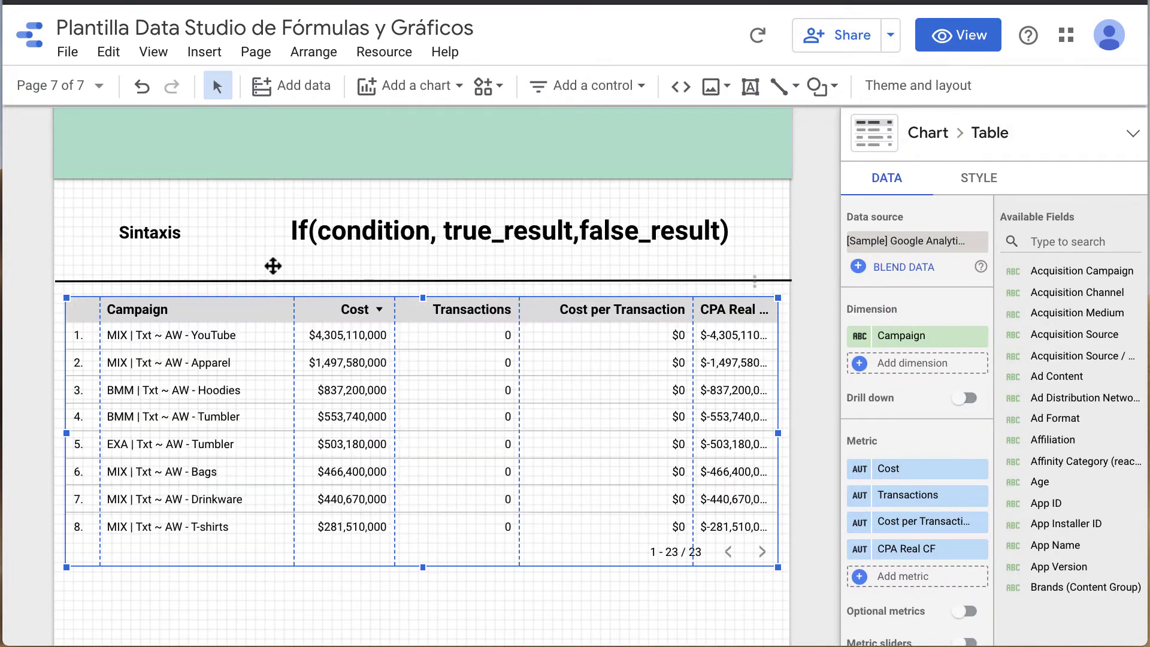
# Widen the CPA Real CF column so its full negative dollar values are readable.
pyautogui.moveTo(690, 439); pyautogui.dragTo(668, 442)
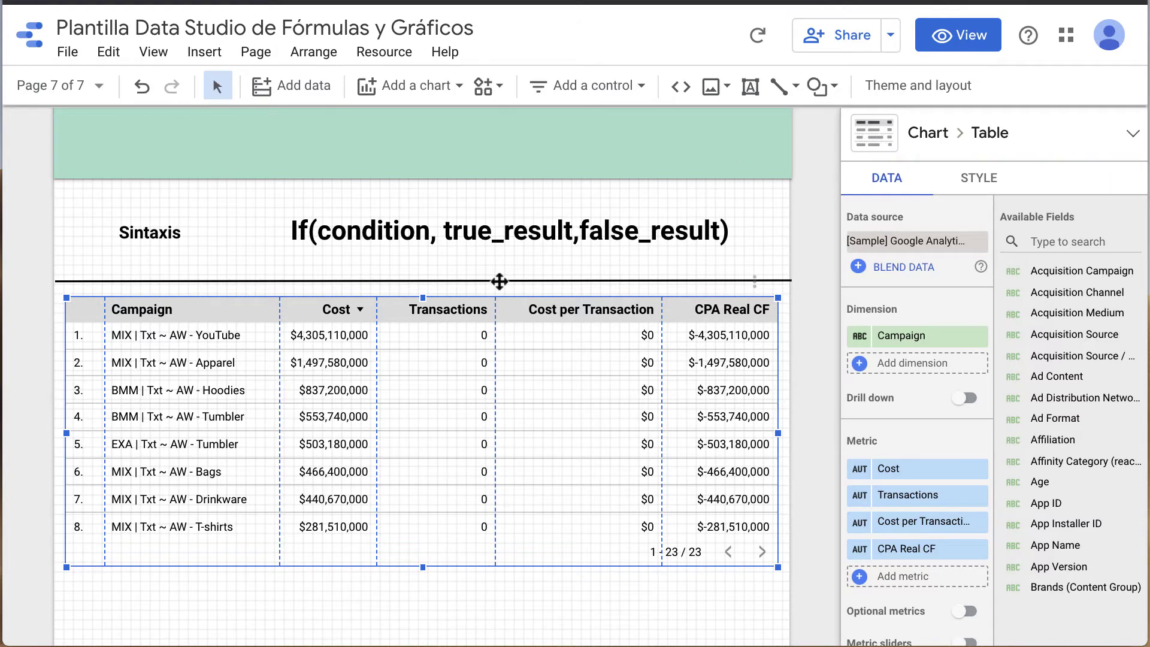
# Duplicate the Campaign table with Ctrl+D and drop the copy just under the original.
pyautogui.click(956, 43)
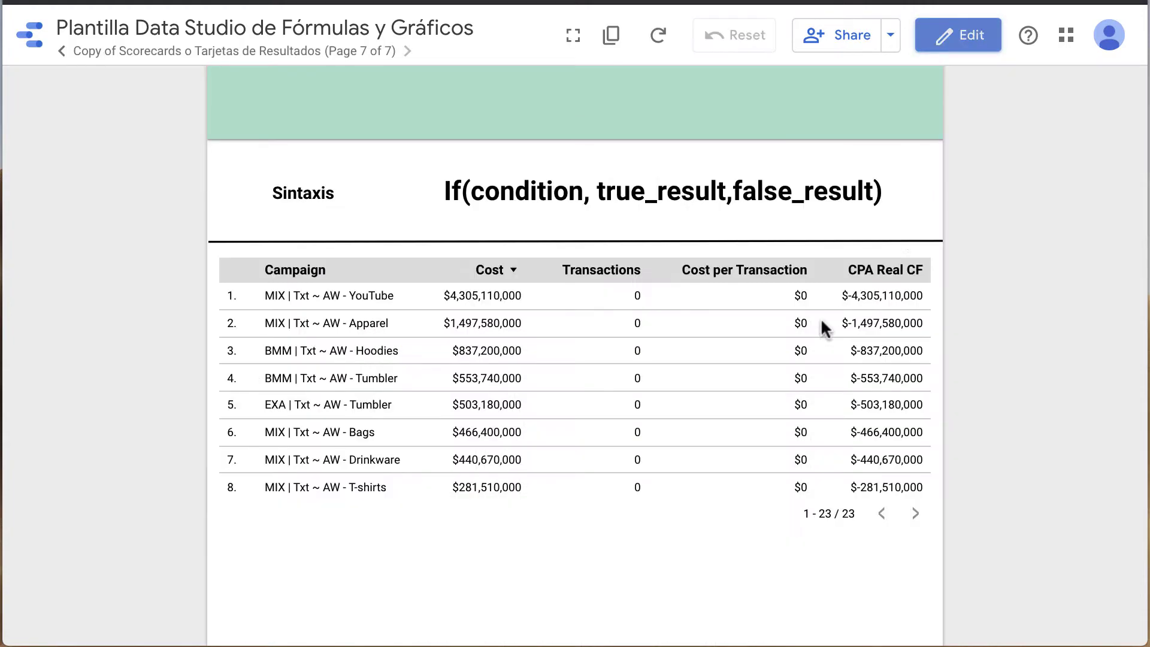
pyautogui.click(961, 43)
pyautogui.scroll(-5, 520, 286)
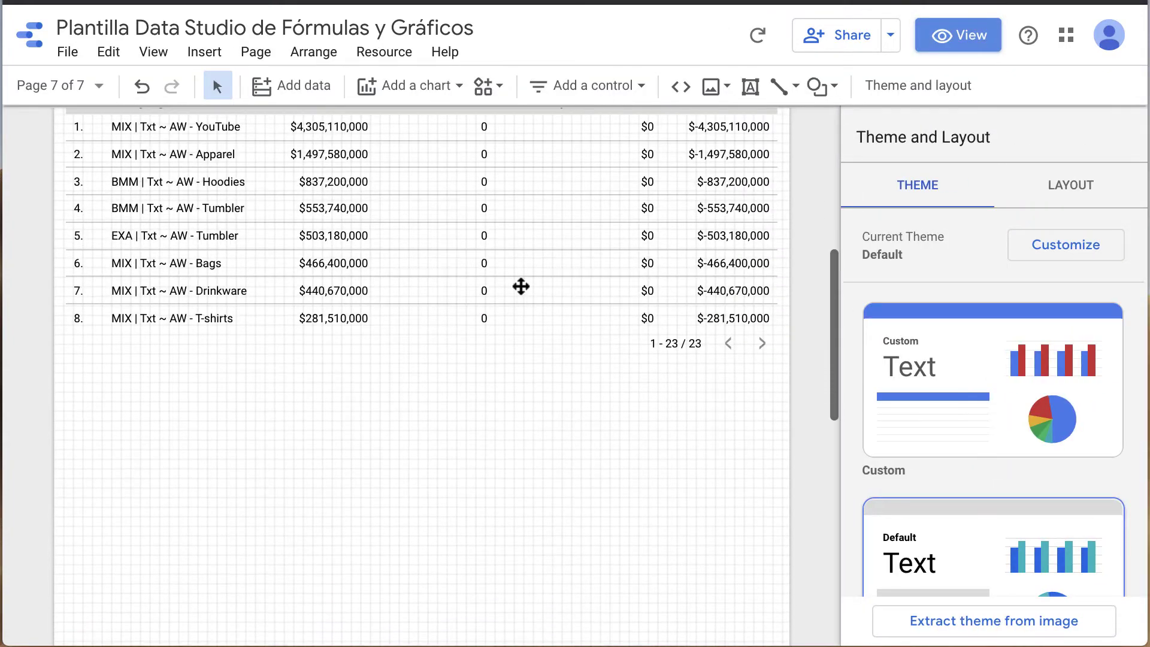
pyautogui.click(525, 280)
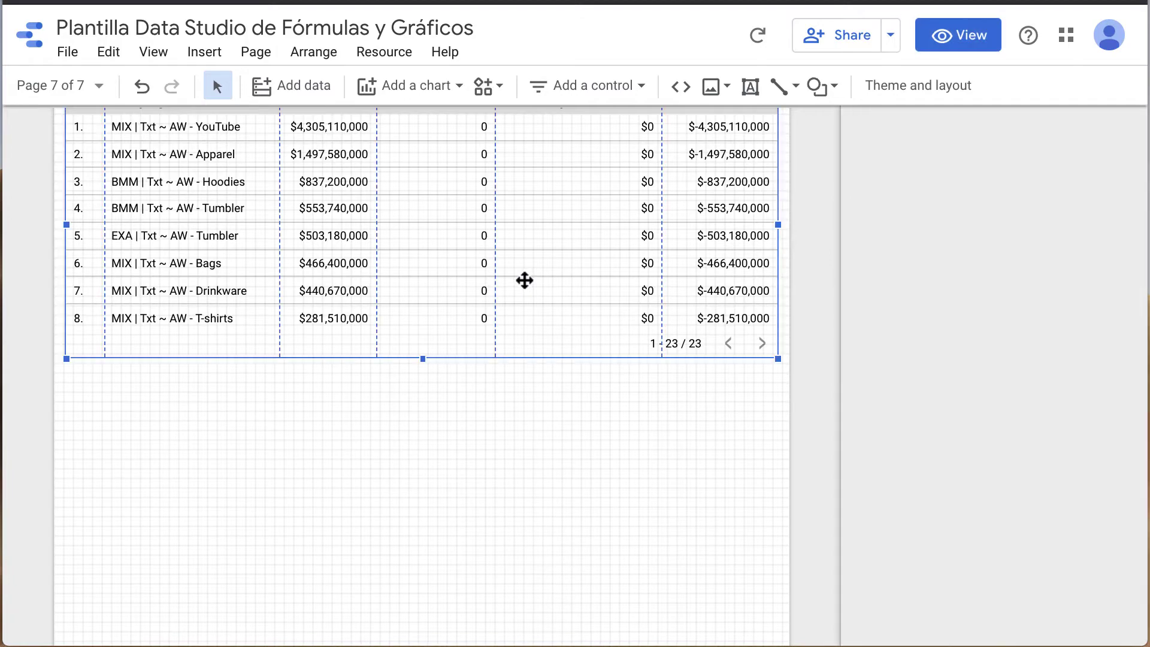
pyautogui.hotkey('ctrl', 'd')
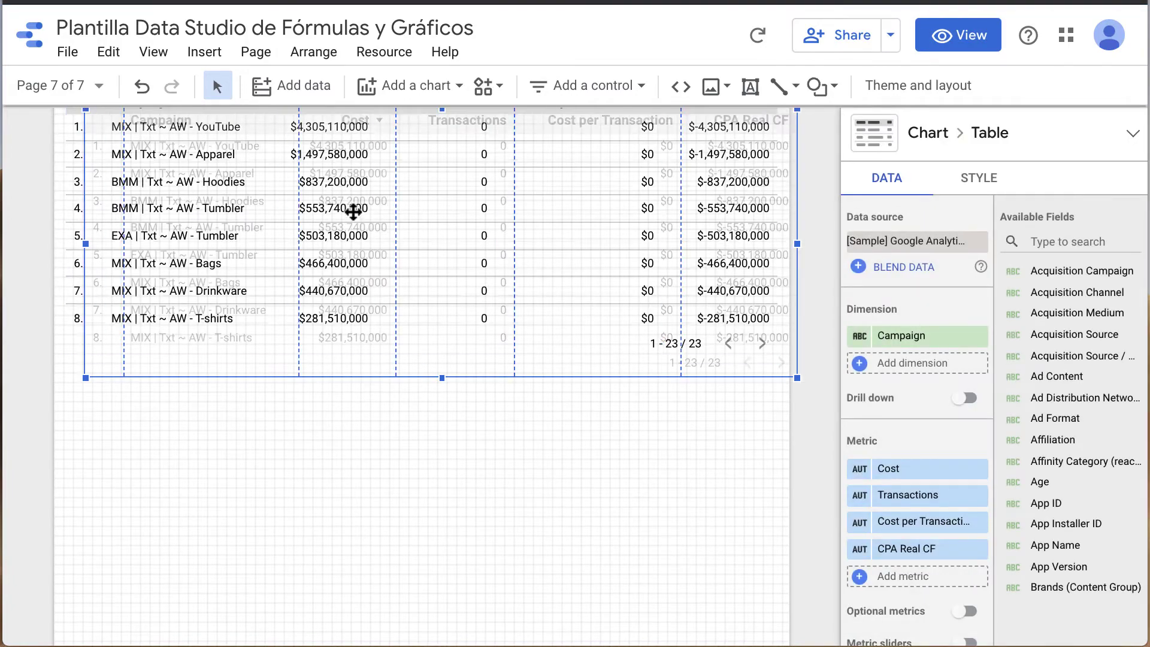
pyautogui.moveTo(374, 233); pyautogui.dragTo(326, 475)
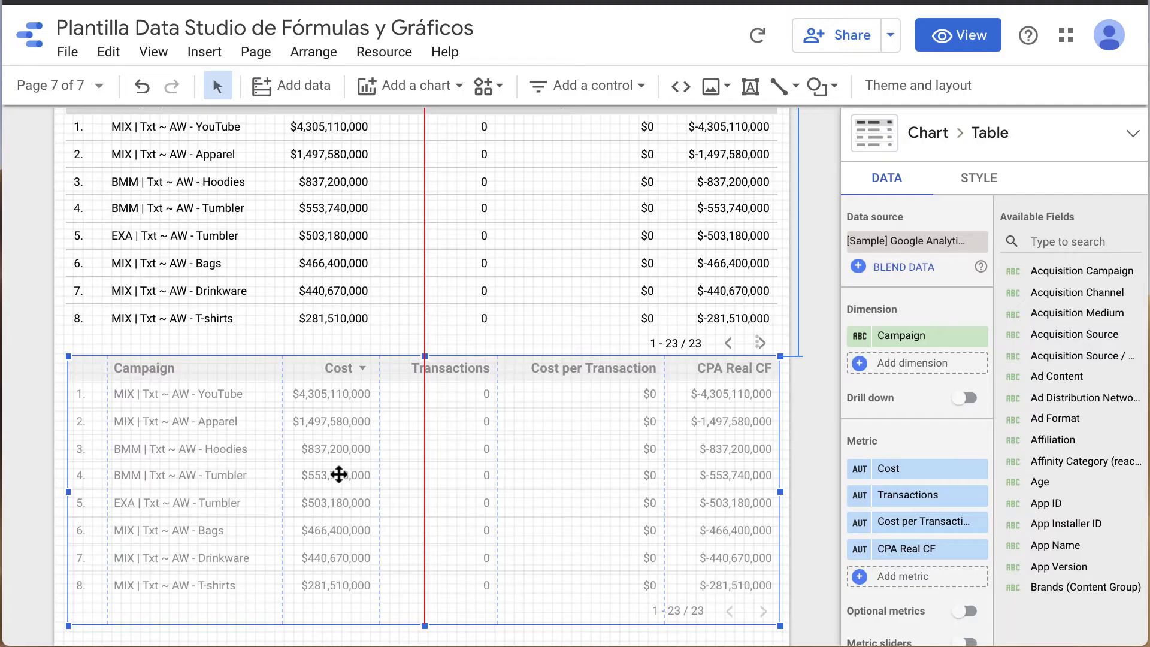
pyautogui.moveTo(336, 474); pyautogui.dragTo(336, 483)
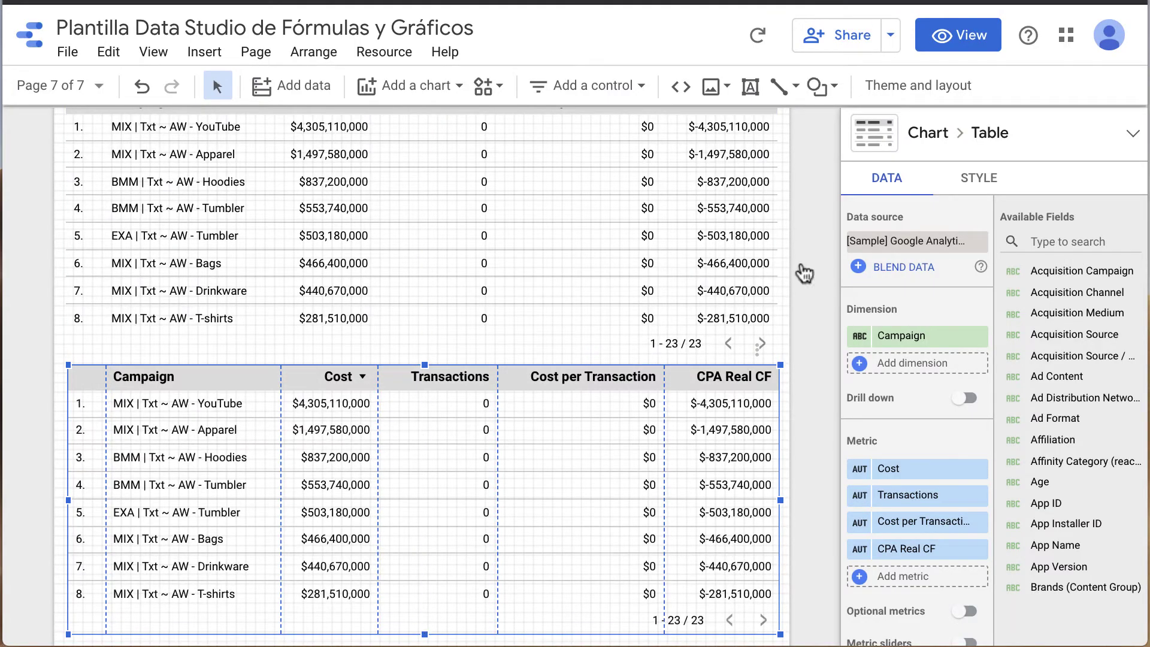
# Switch the copied table's data source to YouTube Analytics.
pyautogui.click(897, 246)
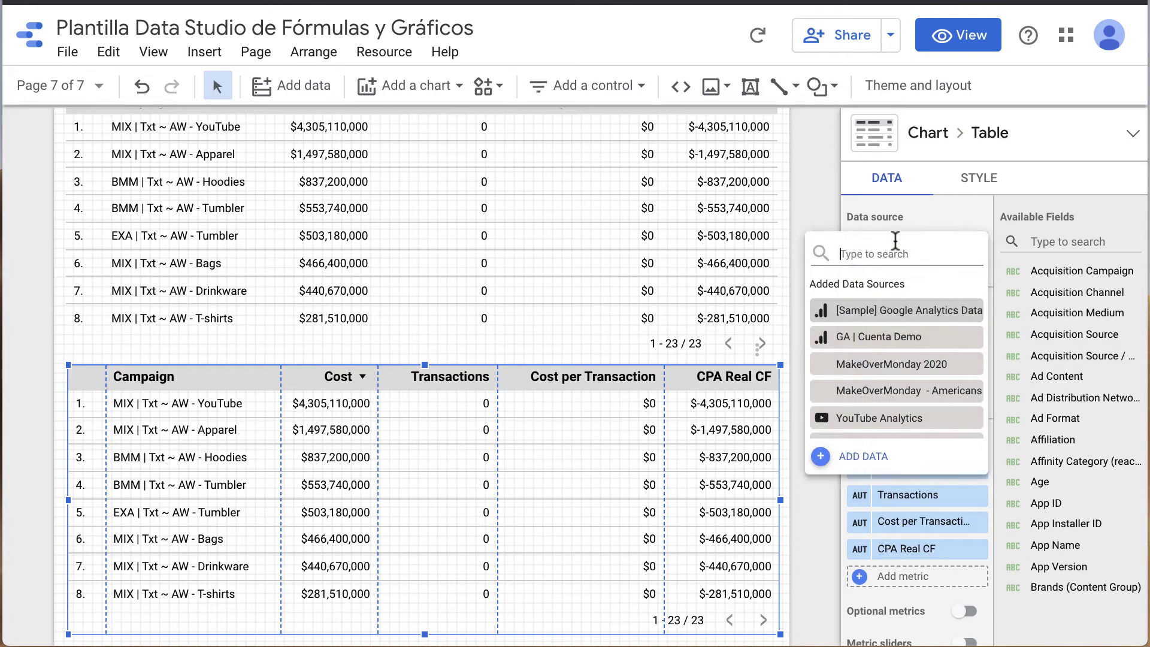
pyautogui.scroll(-1, 889, 397)
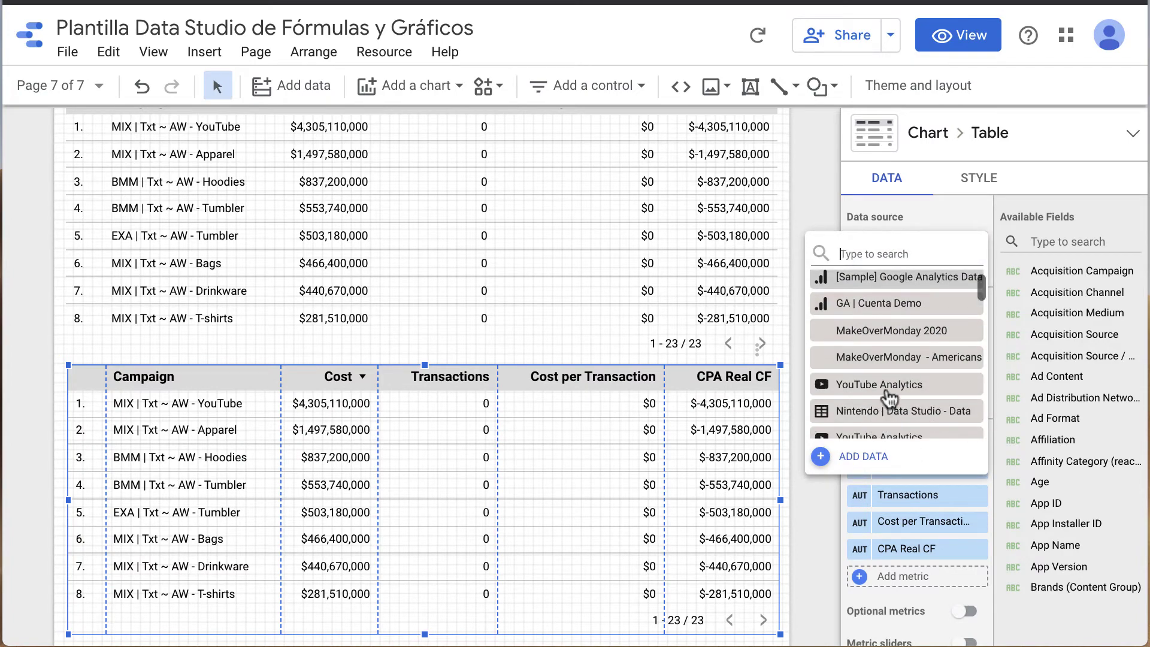
pyautogui.click(885, 385)
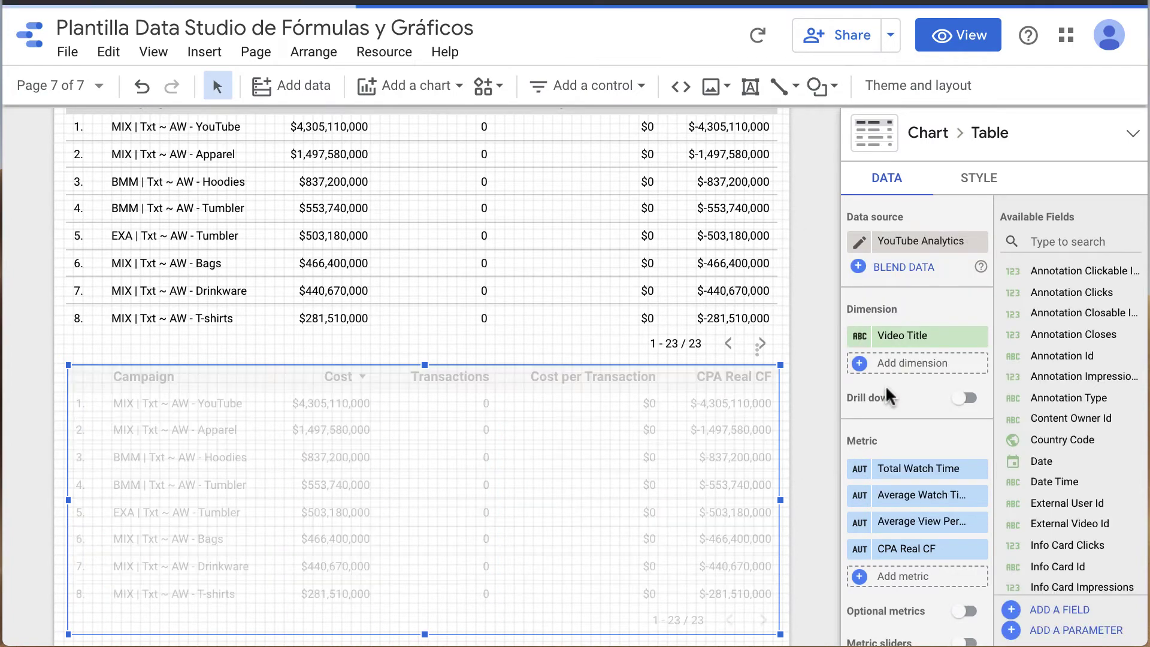
# Remove all four metrics and stretch the table taller to list Video Titles.
pyautogui.click(978, 549)
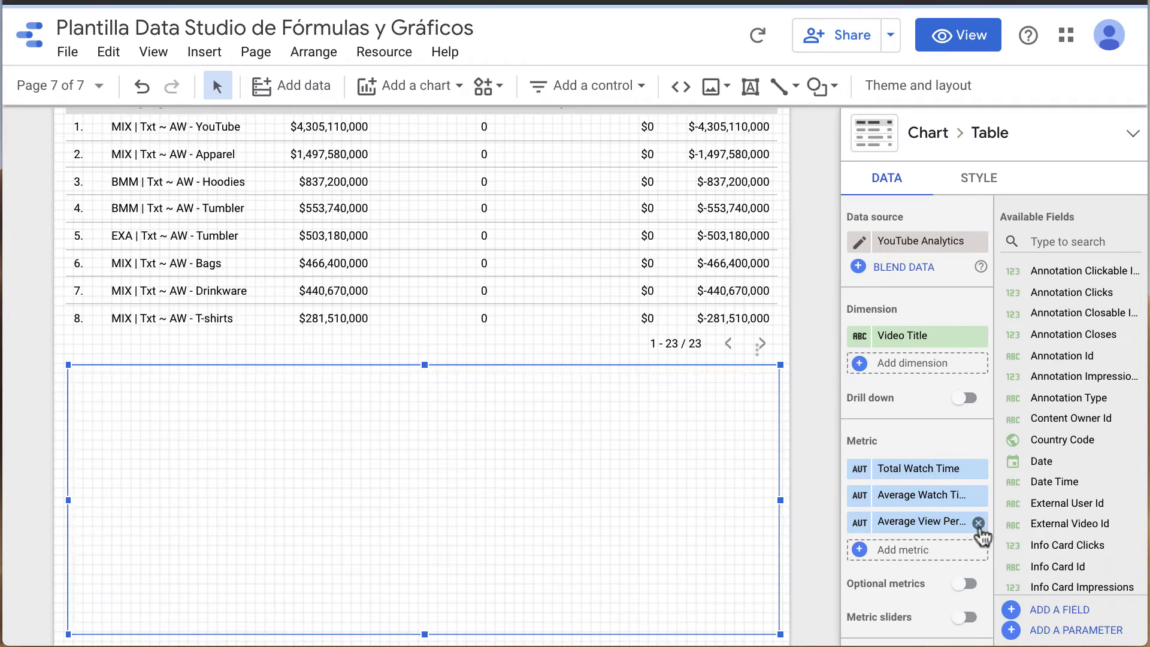
pyautogui.click(978, 523)
pyautogui.click(977, 494)
pyautogui.click(978, 468)
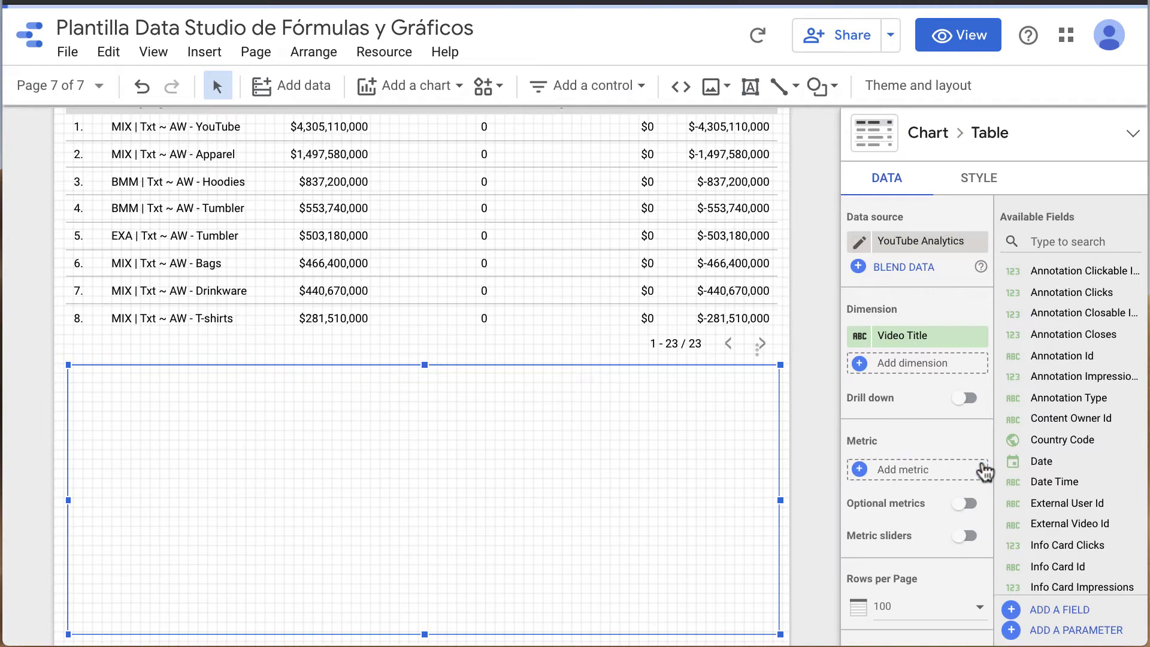
pyautogui.scroll(-3, 375, 397)
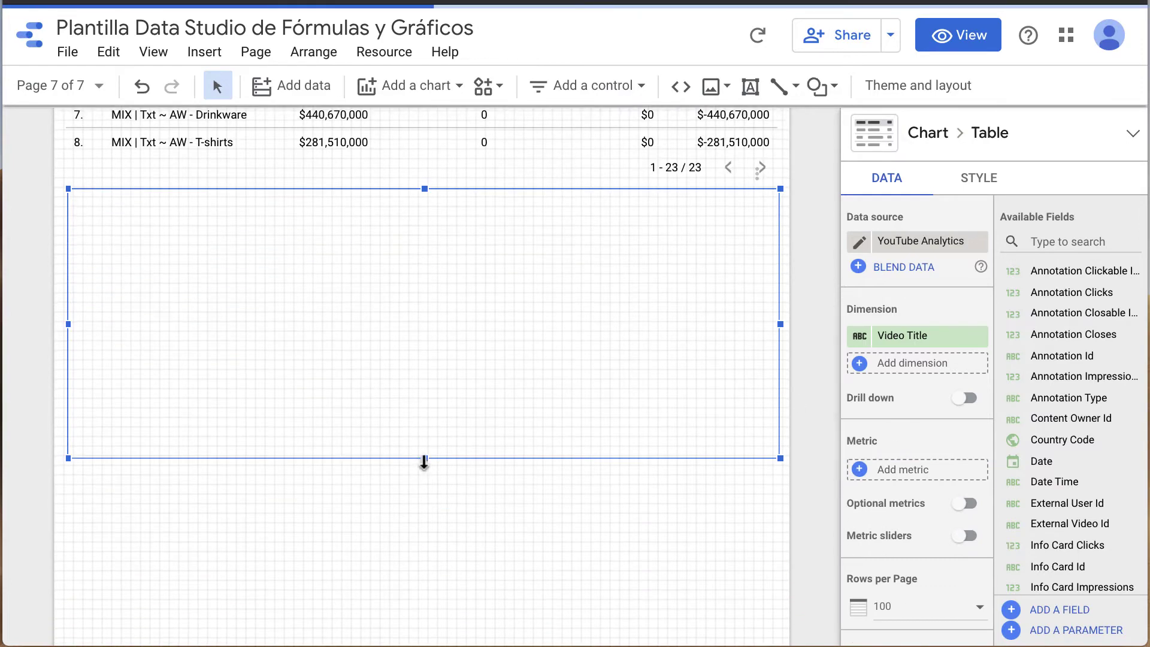
pyautogui.moveTo(423, 457); pyautogui.dragTo(430, 611)
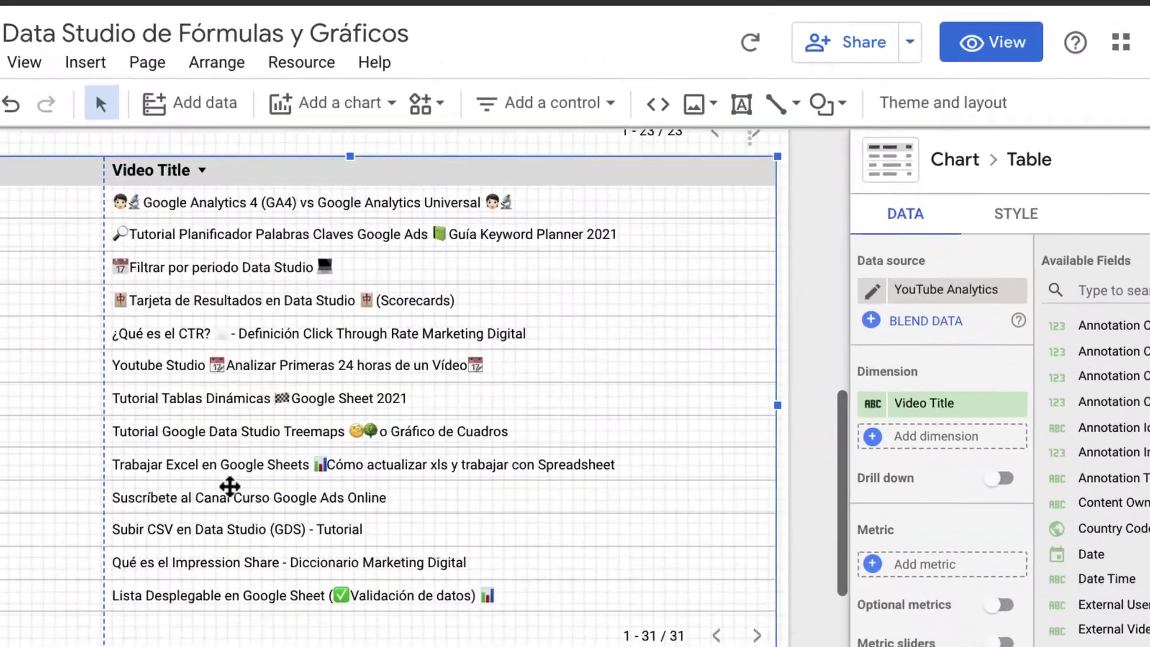
pyautogui.scroll(-1, 173, 533)
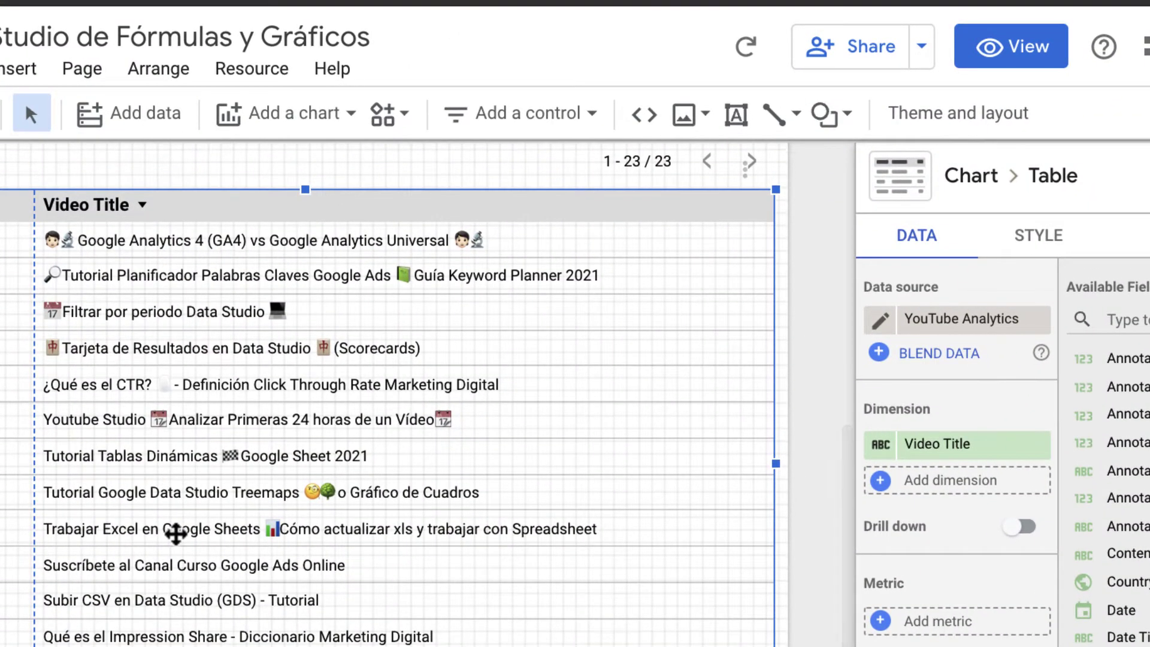
pyautogui.scroll(-1, 174, 532)
pyautogui.scroll(-2, 176, 532)
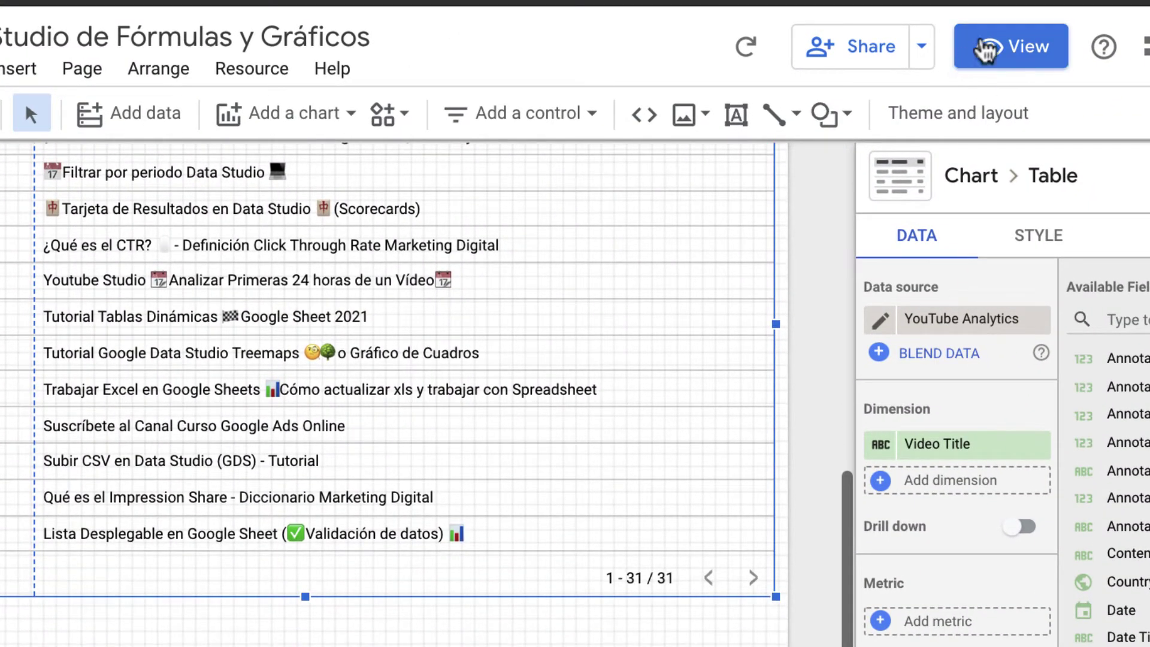
pyautogui.click(998, 45)
pyautogui.scroll(4, 761, 305)
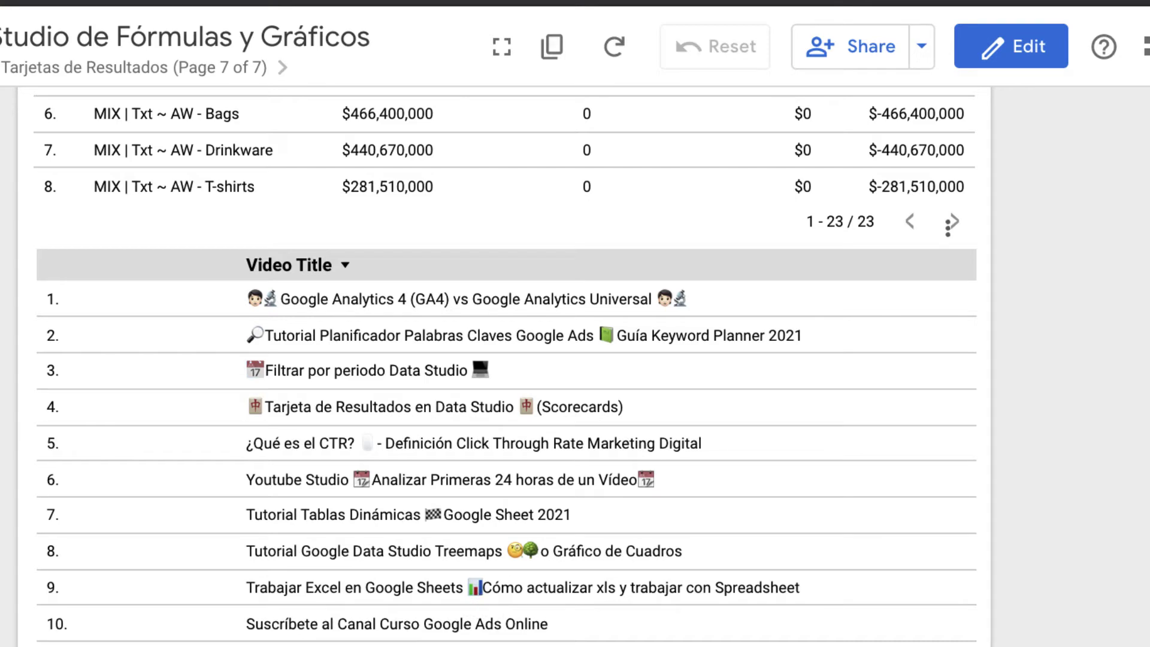
pyautogui.scroll(-3, 485, 595)
pyautogui.scroll(-3, 506, 467)
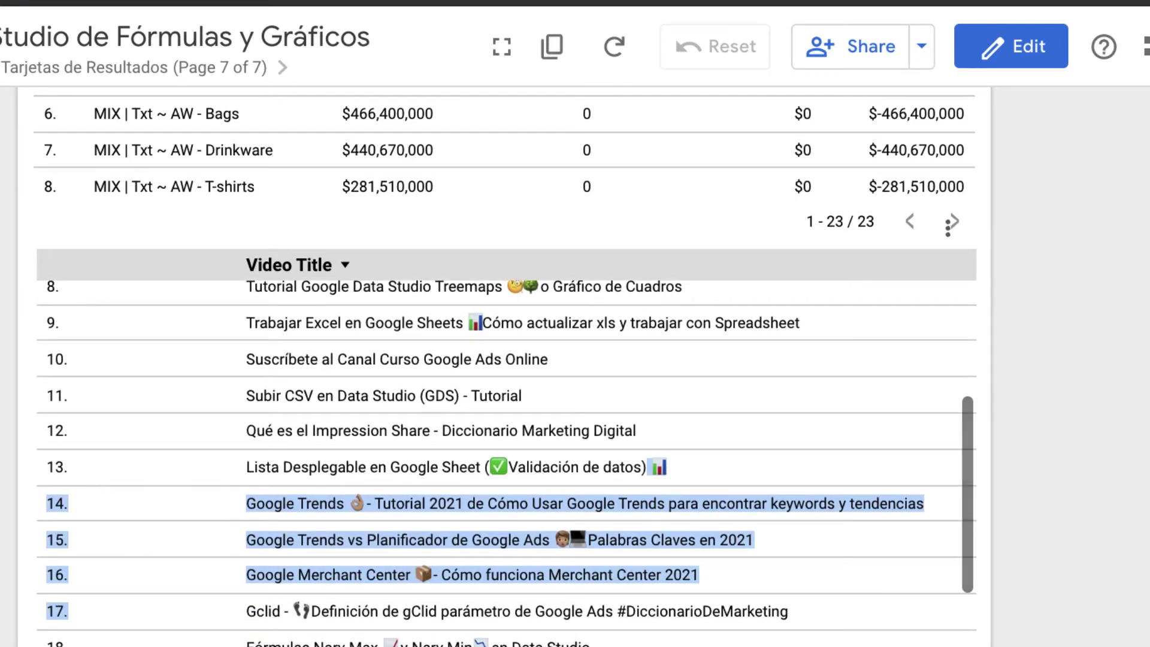
pyautogui.scroll(-3, 505, 467)
pyautogui.scroll(-3, 413, 449)
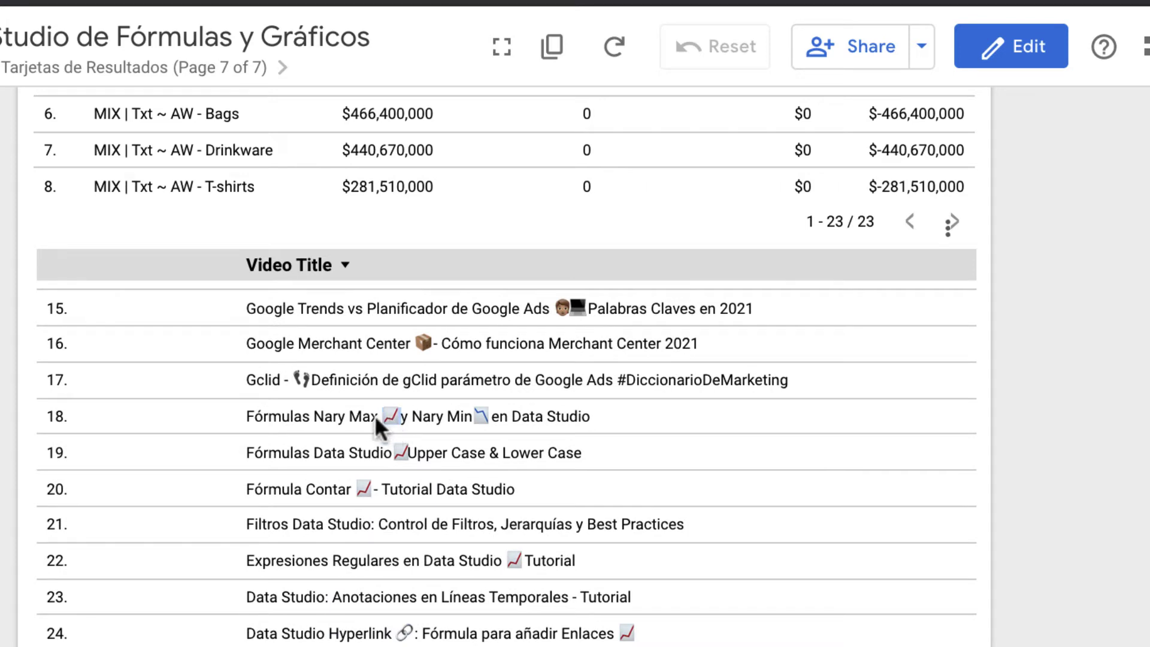
pyautogui.moveTo(378, 422); pyautogui.dragTo(399, 425)
pyautogui.scroll(10, 599, 419)
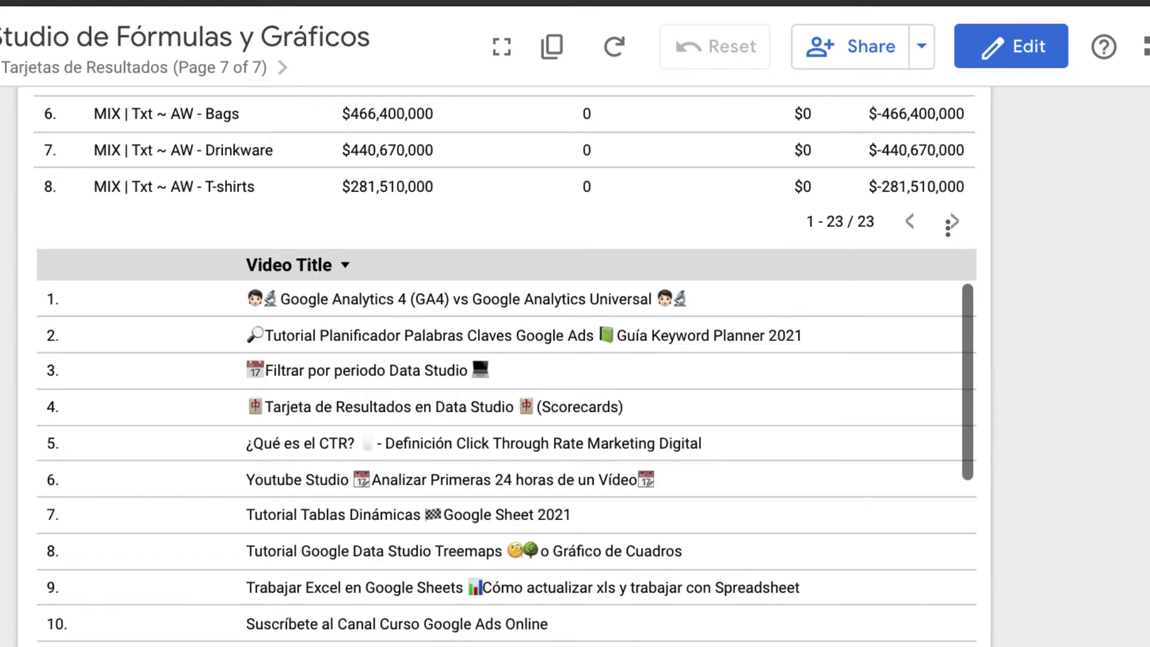
pyautogui.click(998, 52)
pyautogui.click(308, 478)
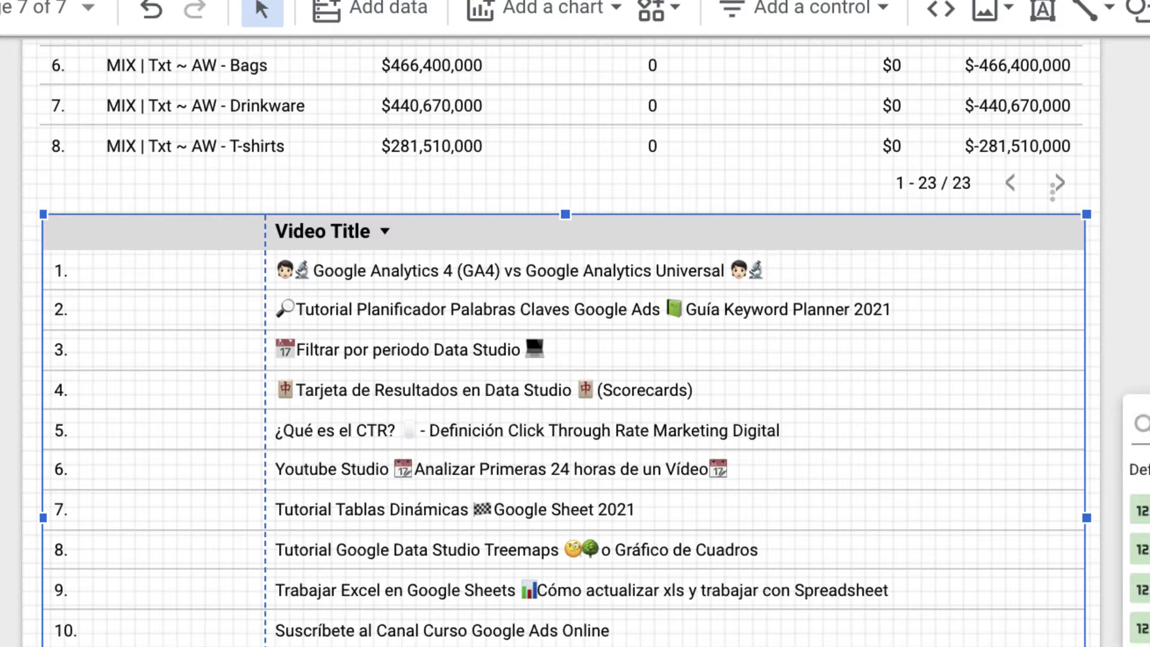
# Create a calculated field named Topics CF and insert an IF function.
pyautogui.click(1130, 634)
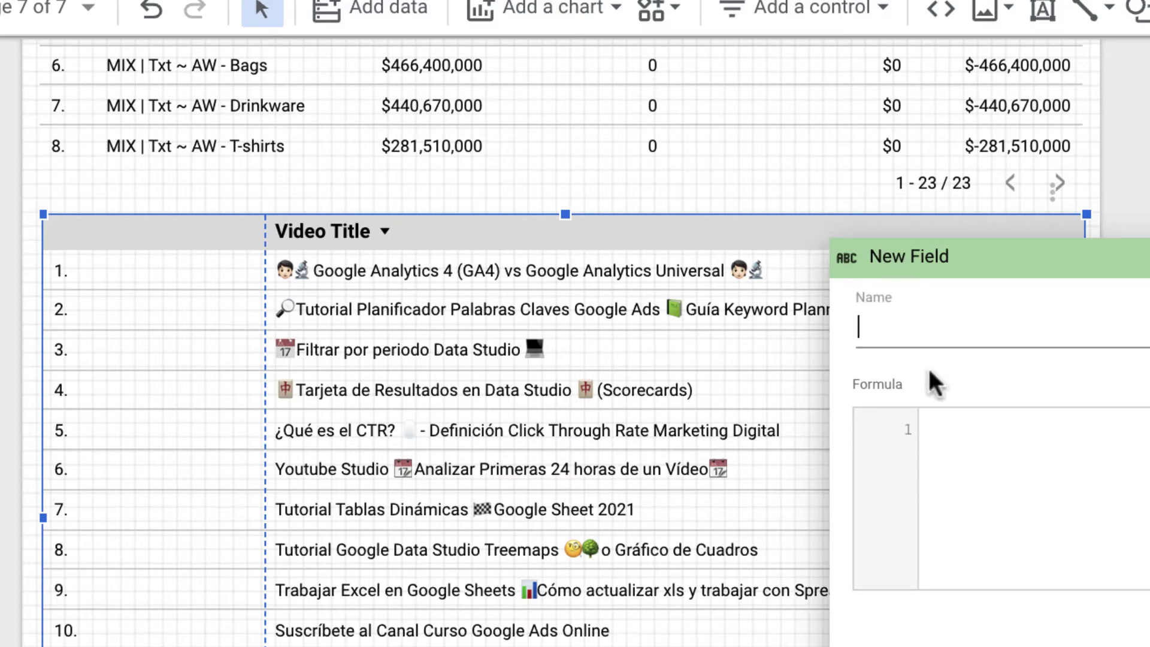
pyautogui.write('T')
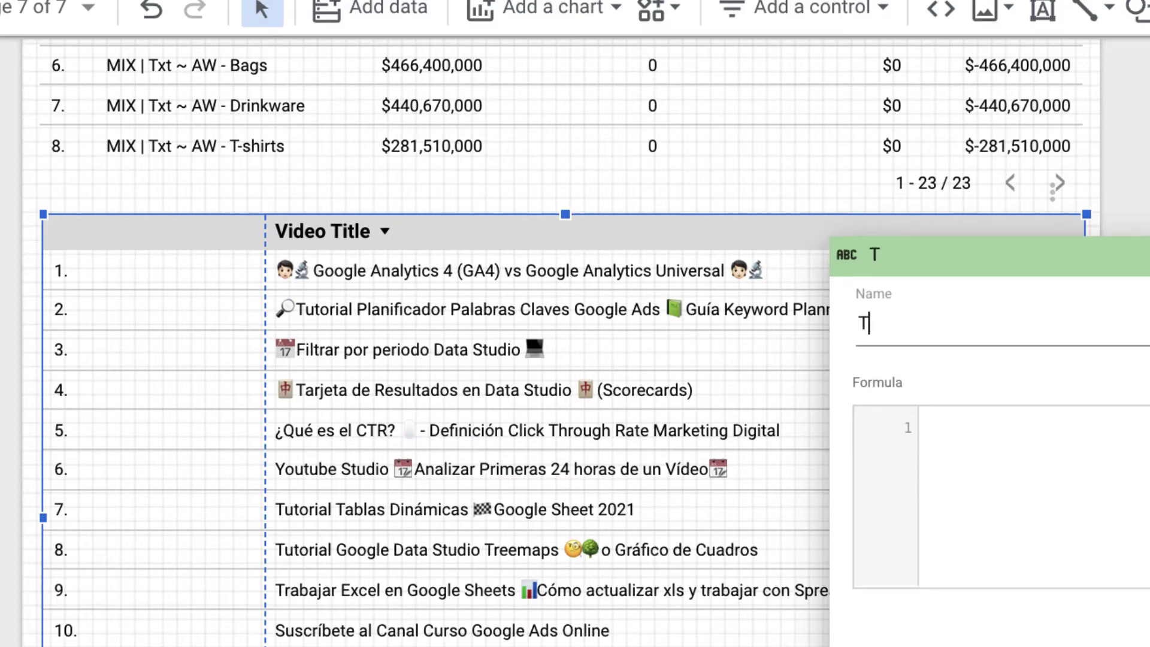
pyautogui.write('opics CF')
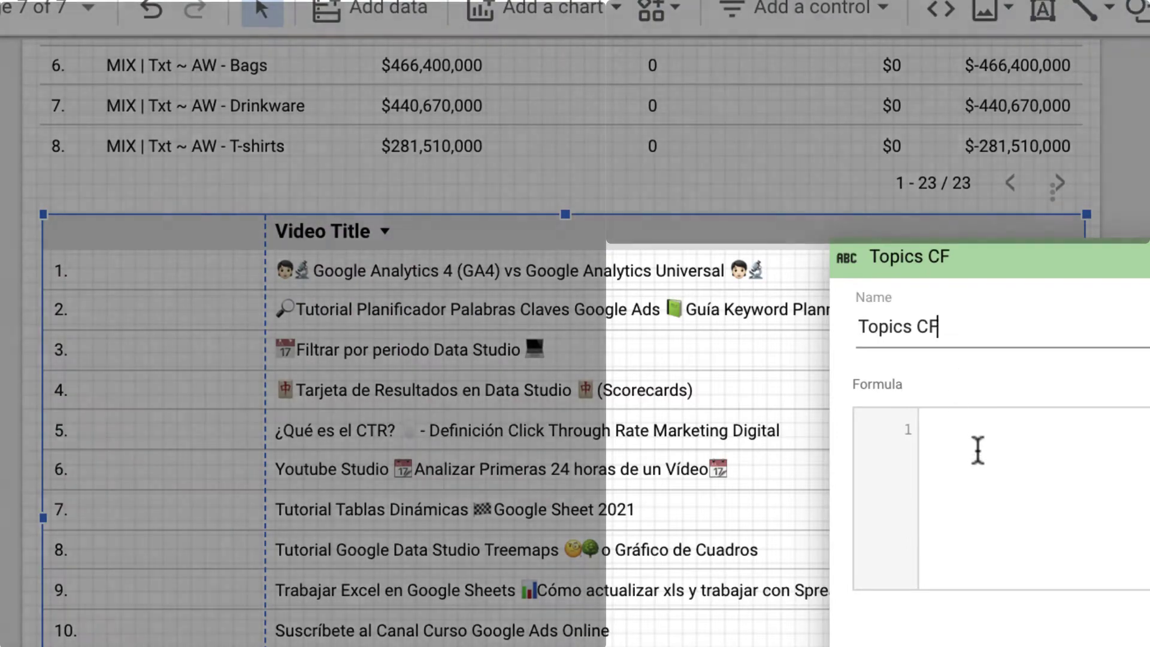
pyautogui.click(978, 450)
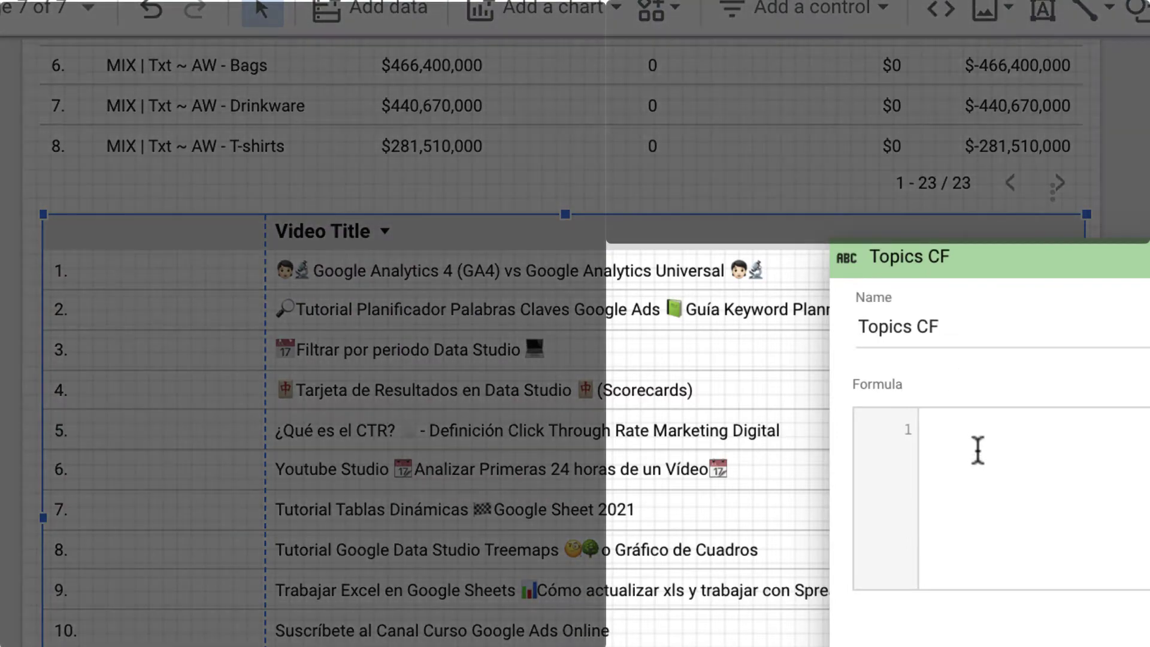
pyautogui.write('if')
pyautogui.press('Return')
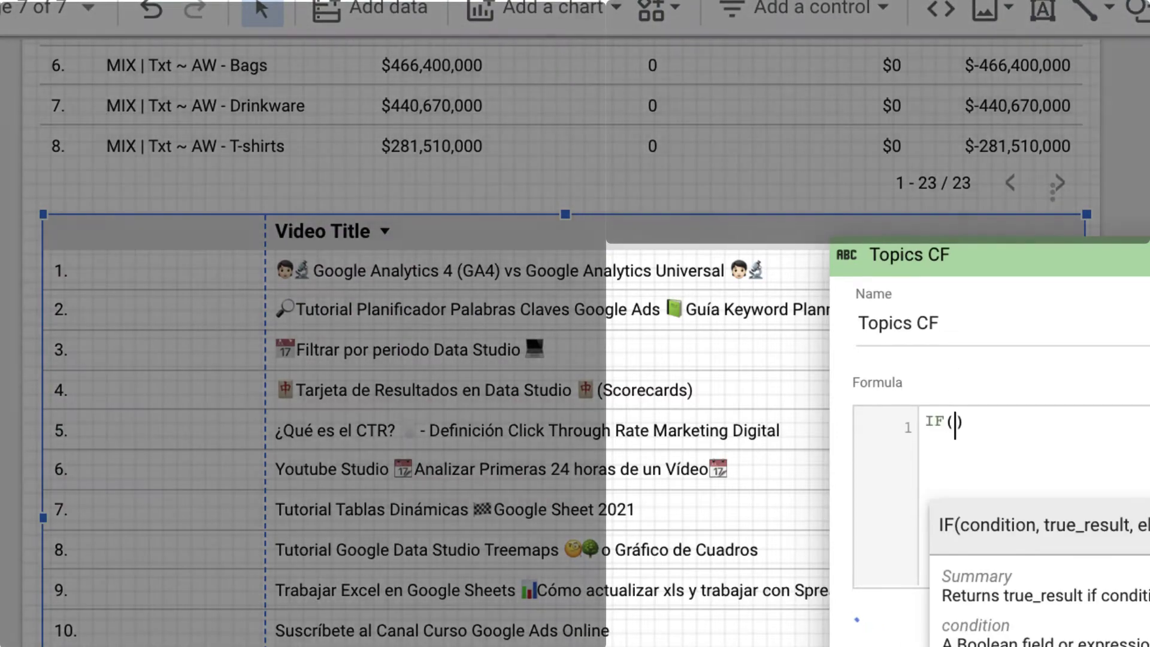
pyautogui.press('Return')
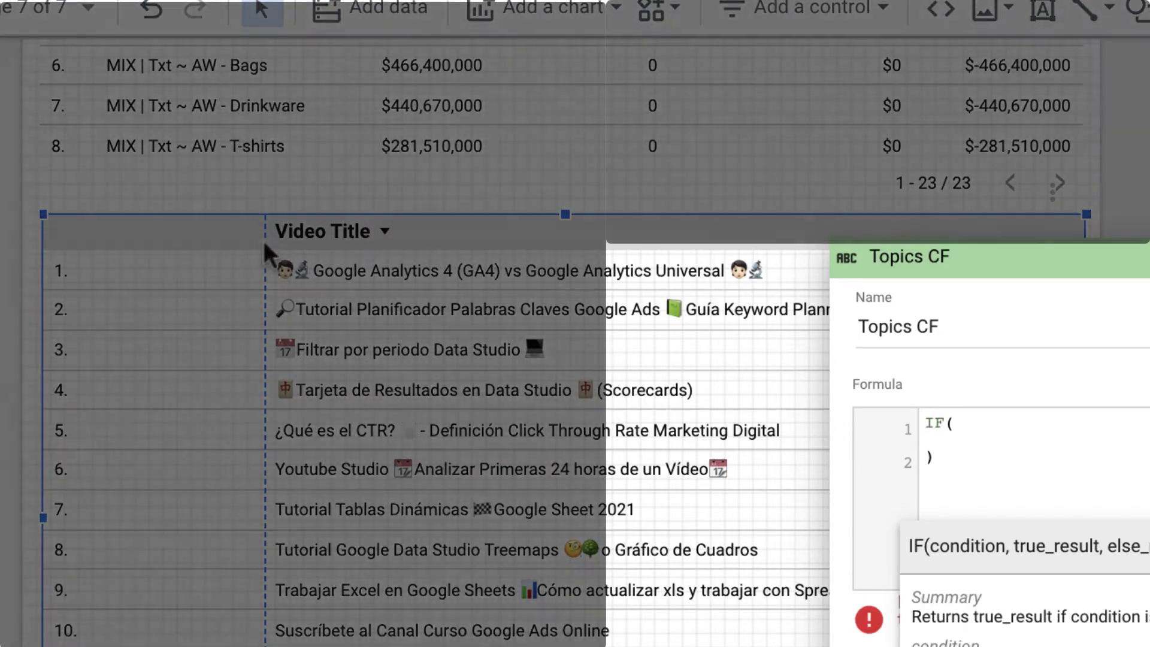
# Try inserting Video Title and CONTAINS_TEXT, then clear the condition line.
pyautogui.write('v')
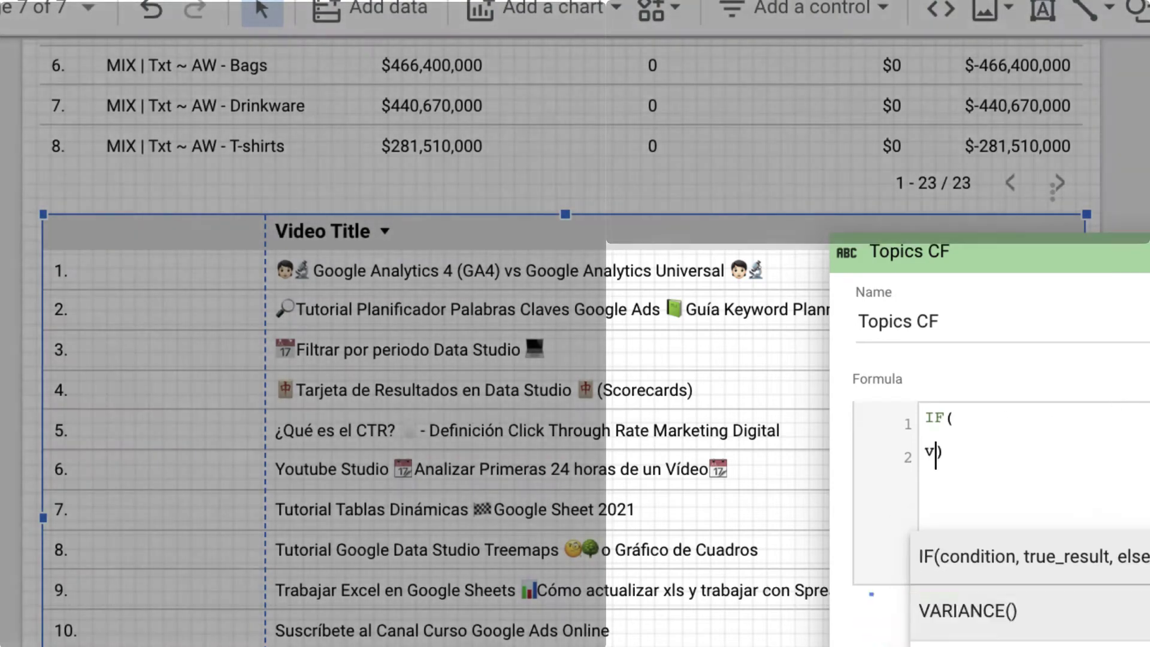
pyautogui.write('ide')
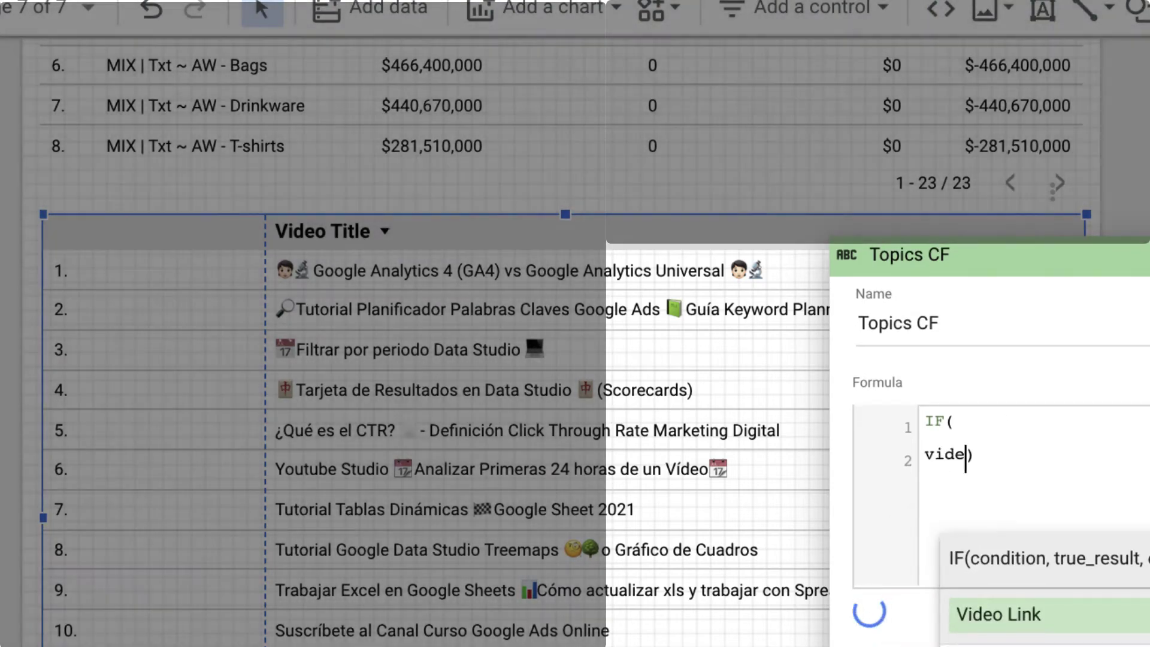
pyautogui.write('o')
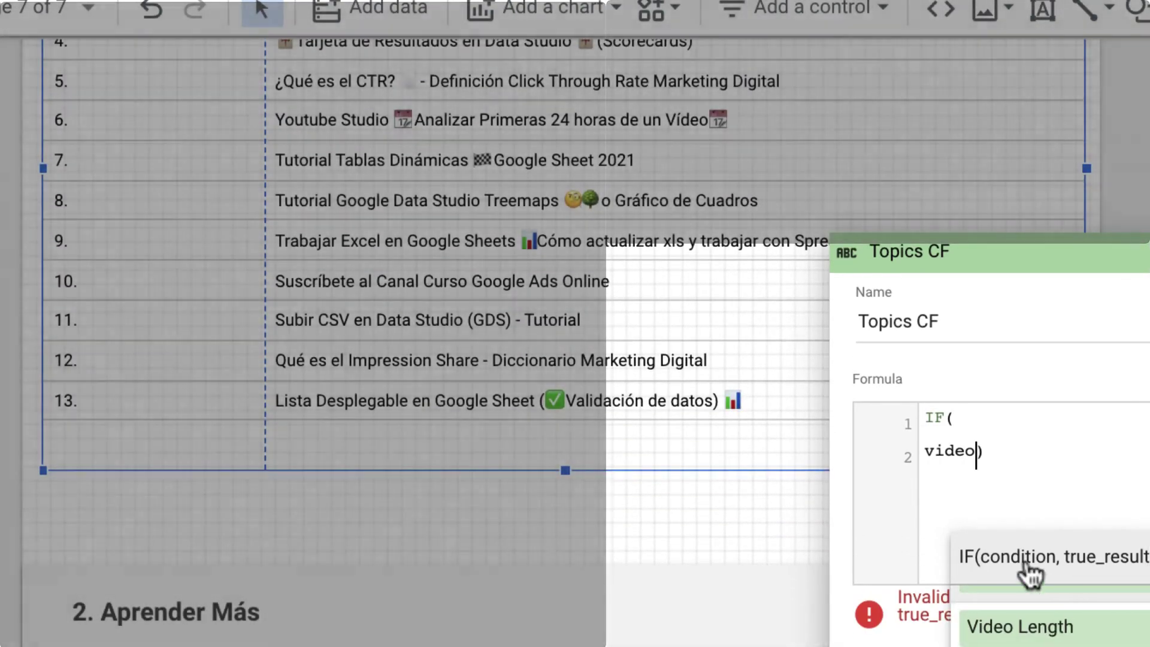
pyautogui.write('titl')
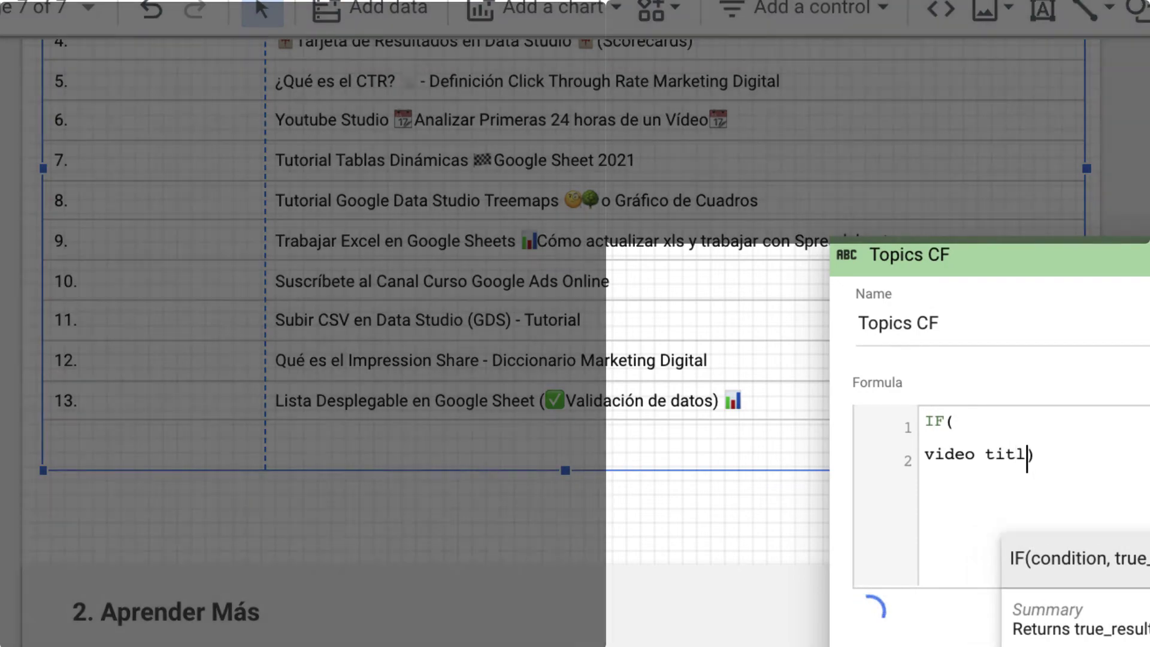
pyautogui.press('BackSpace')
pyautogui.press('BackSpace')
pyautogui.press('BackSpace')
pyautogui.write('video ')
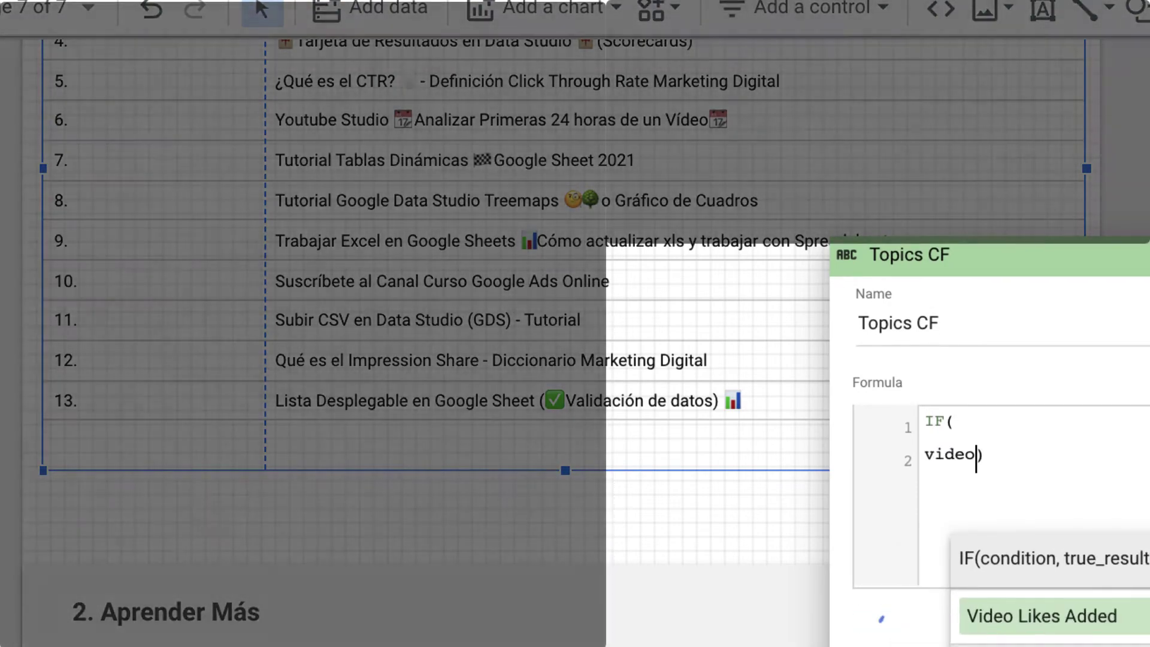
pyautogui.write('ti')
pyautogui.press('Return')
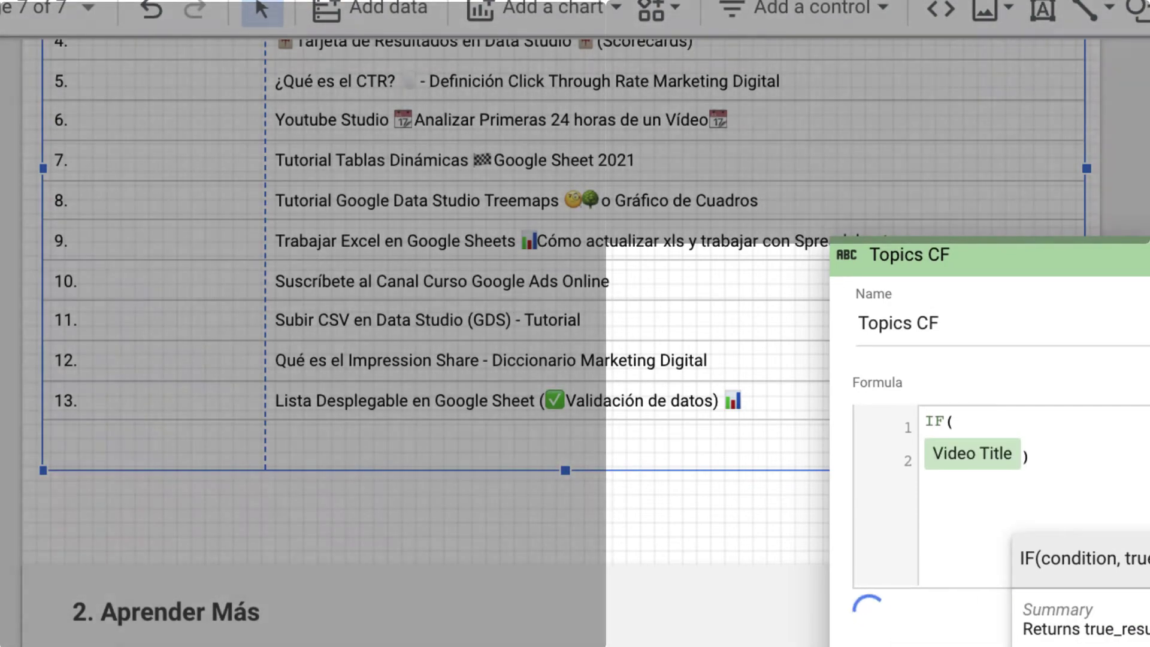
pyautogui.write('contains')
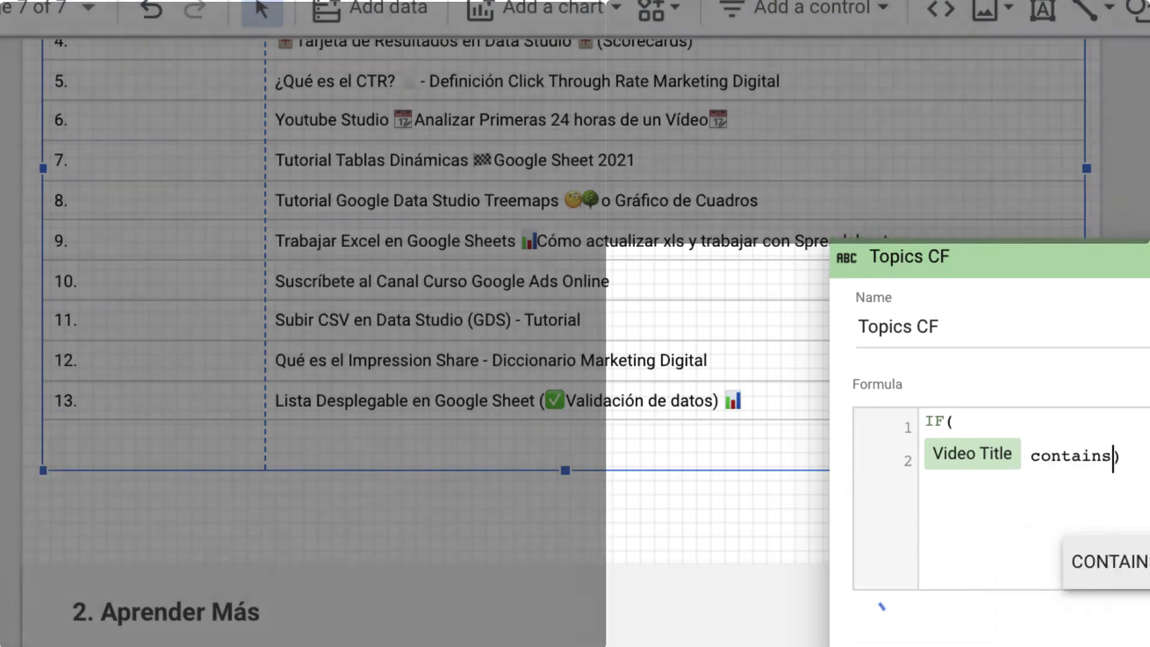
pyautogui.press('Return')
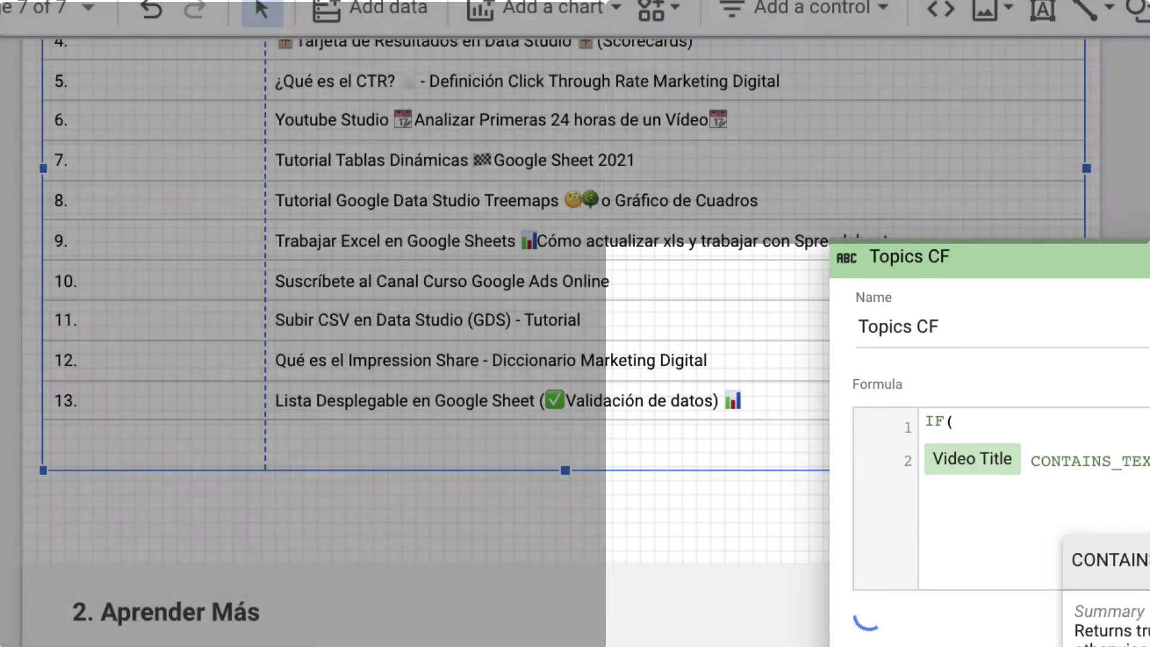
pyautogui.press('BackSpace')
pyautogui.press('BackSpace')
pyautogui.press('BackSpace')
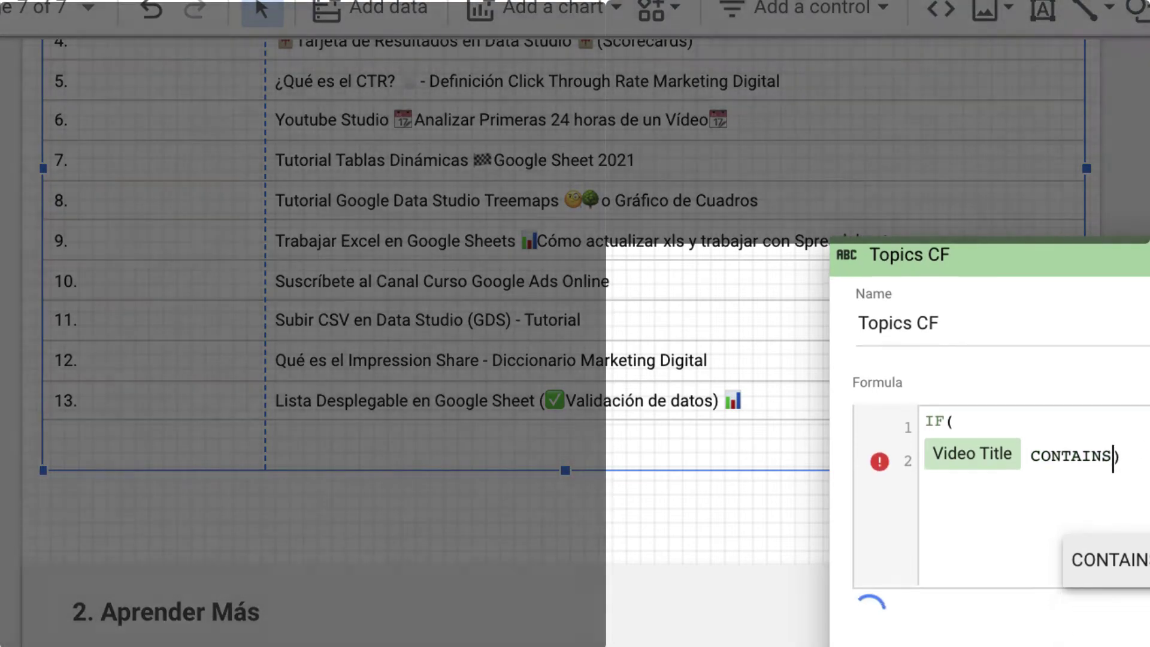
pyautogui.press('BackSpace')
pyautogui.press('BackSpace')
pyautogui.press('BackSpace')
pyautogui.press('BackSpace')
pyautogui.press('BackSpace')
pyautogui.press('BackSpace')
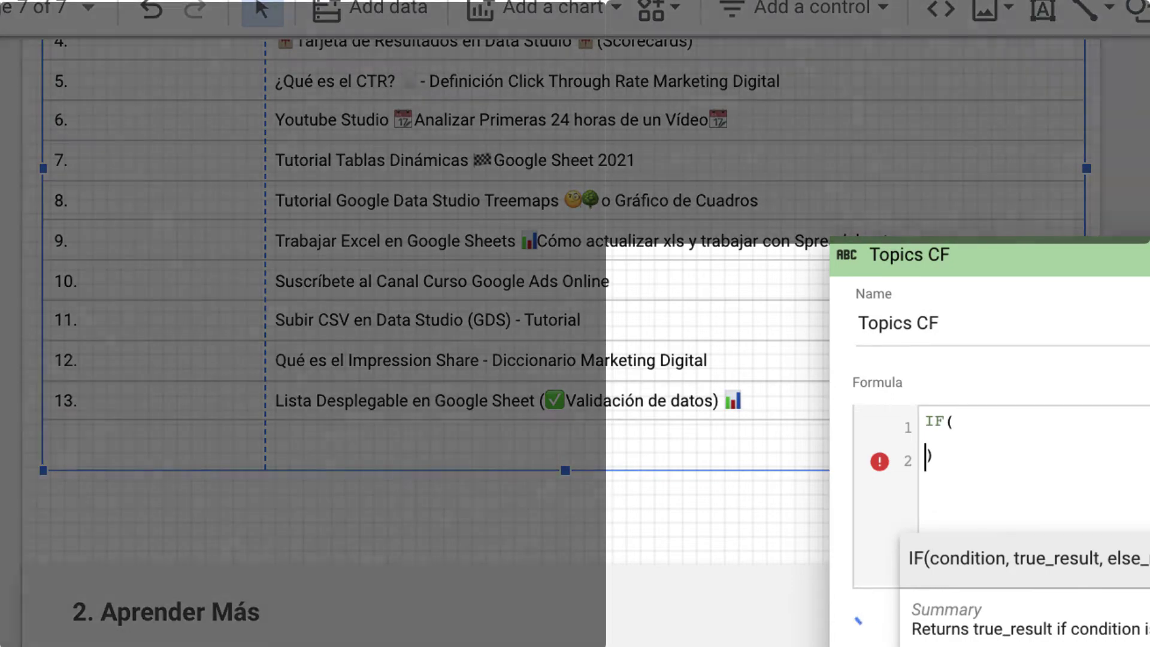
# Enter the condition as CONTAINS_TEXT(Video Title.
pyautogui.write('conta')
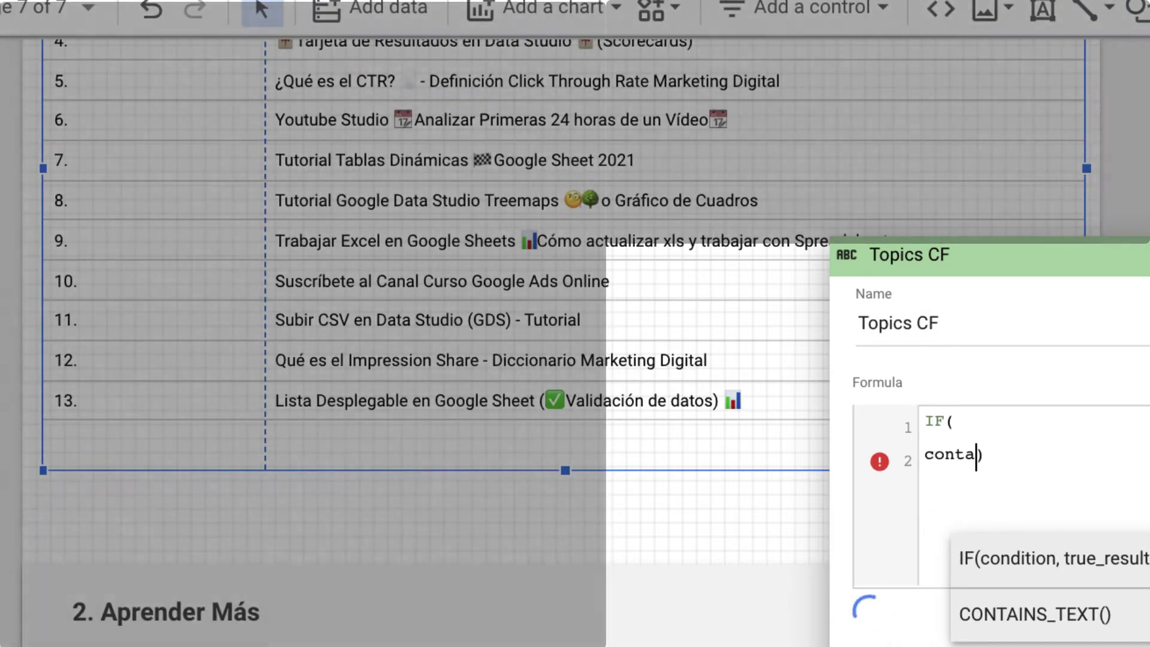
pyautogui.press('Return')
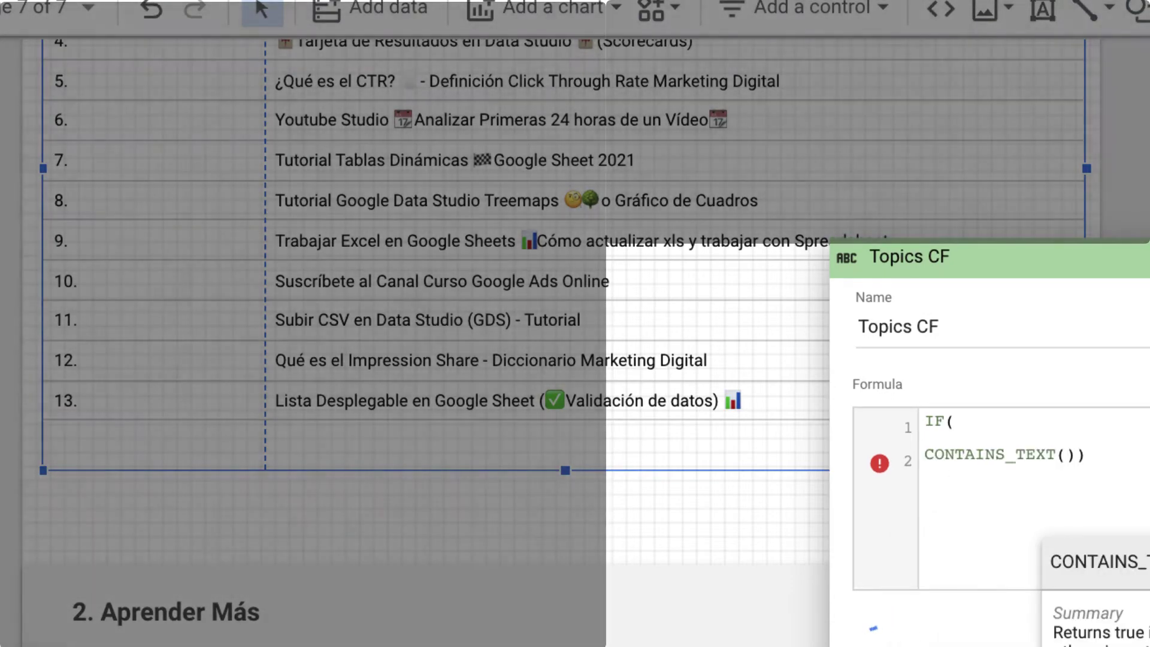
pyautogui.write('vi')
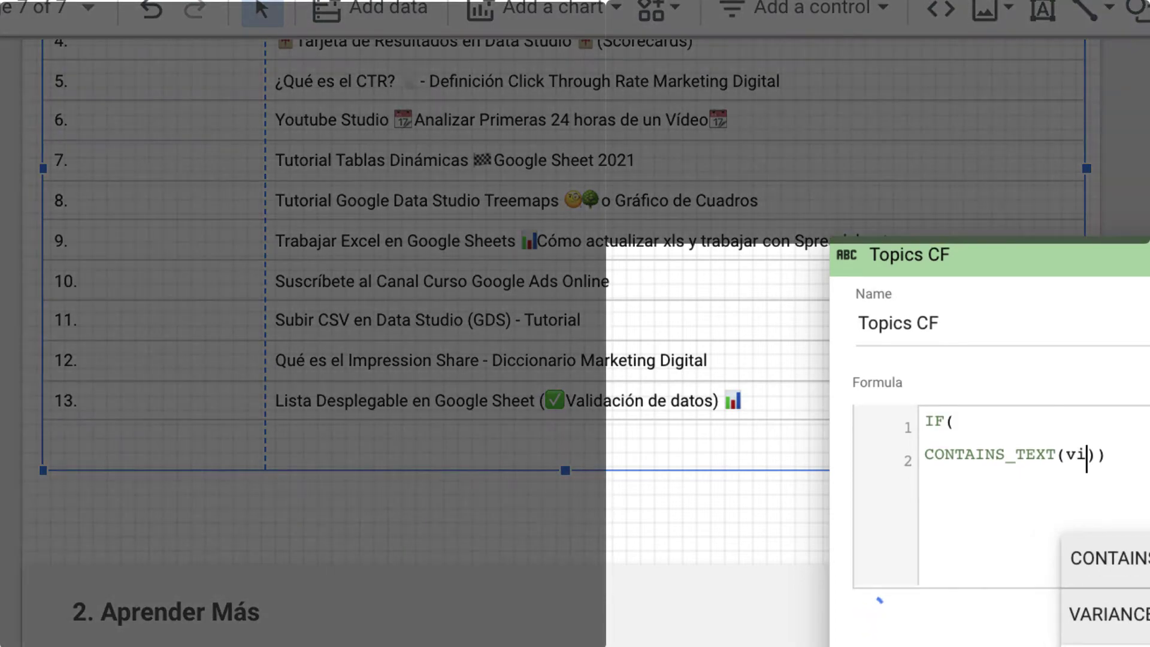
pyautogui.write('deo t')
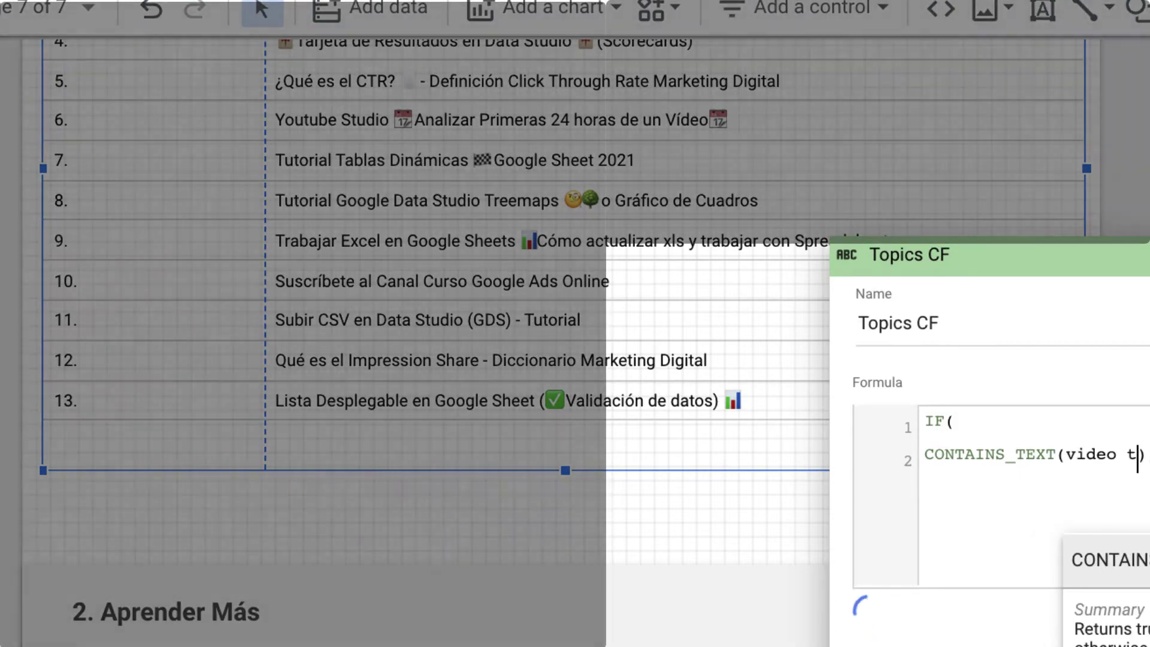
pyautogui.write('i')
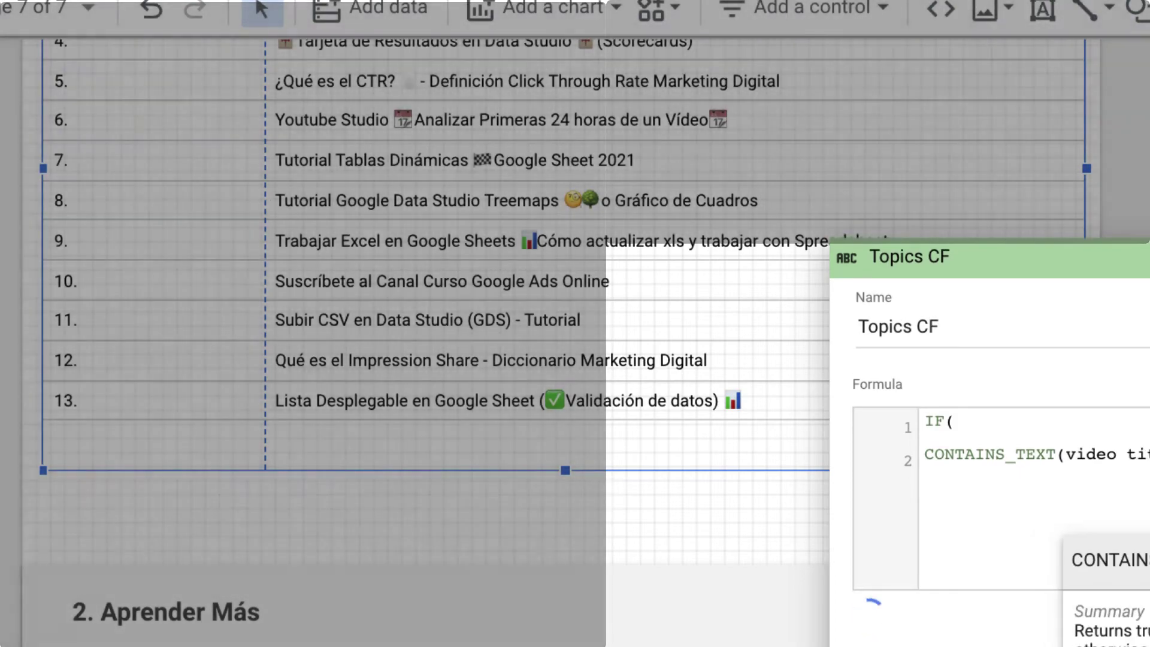
pyautogui.press('Return')
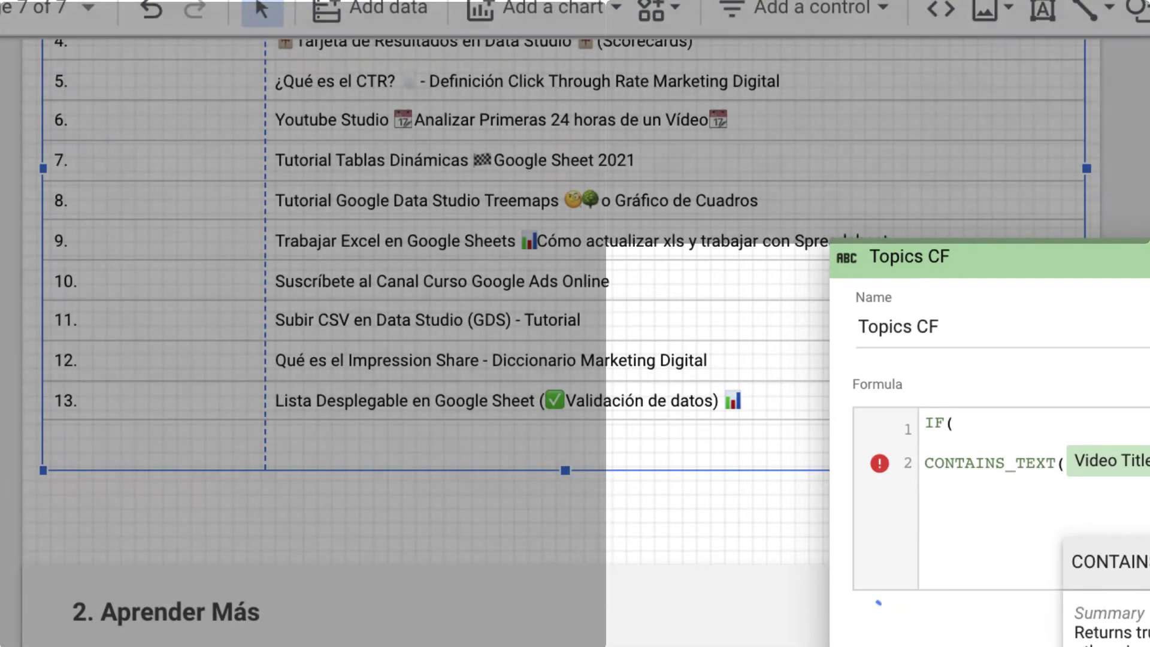
# Complete the formula with search text "Fórmulas Data Studio" and else result "Otros temas".
pyautogui.press('Return')
pyautogui.write('"')
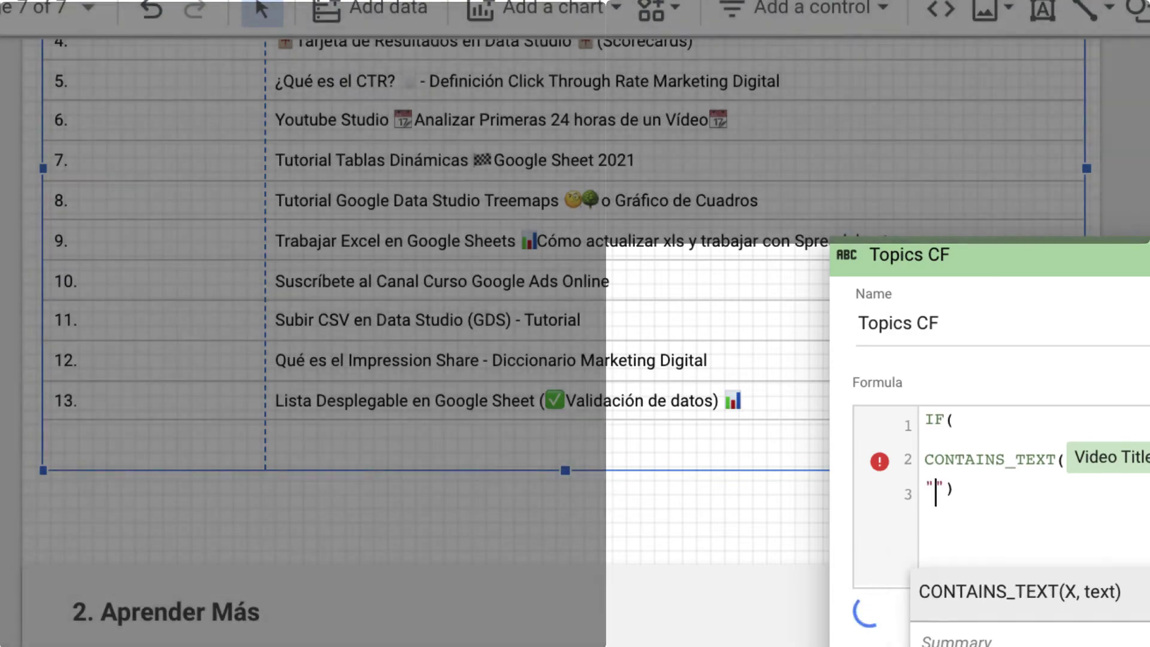
pyautogui.write('Fórmu')
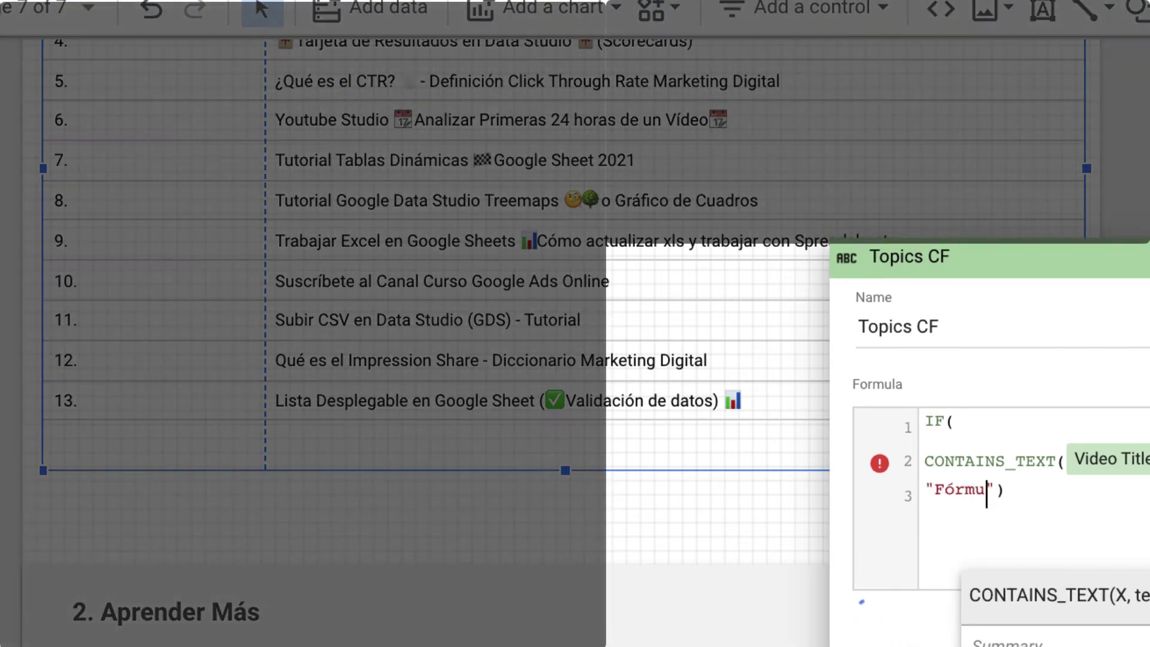
pyautogui.write('las Data')
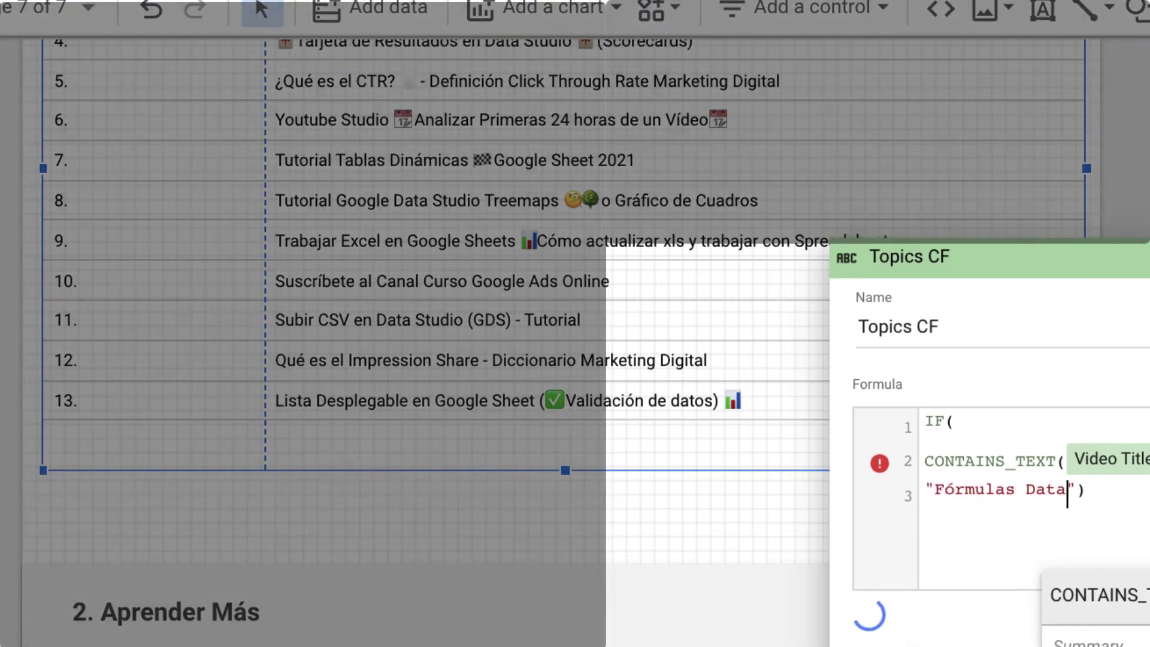
pyautogui.write(' Studio')
pyautogui.press('Right')
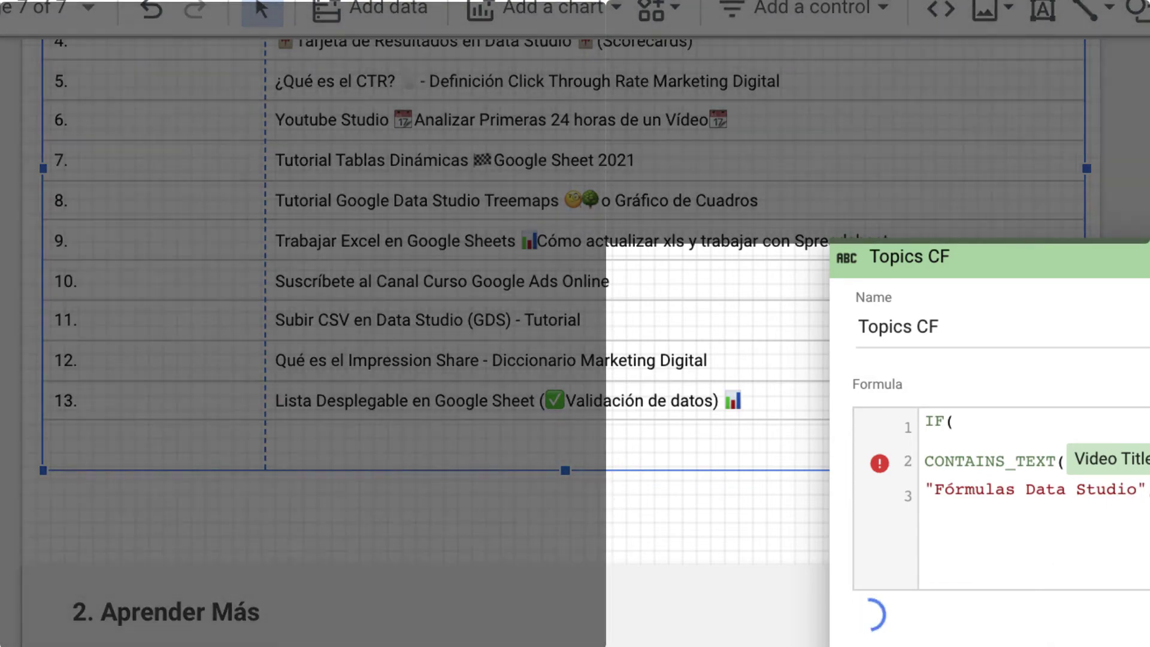
pyautogui.press('Return')
pyautogui.write(')')
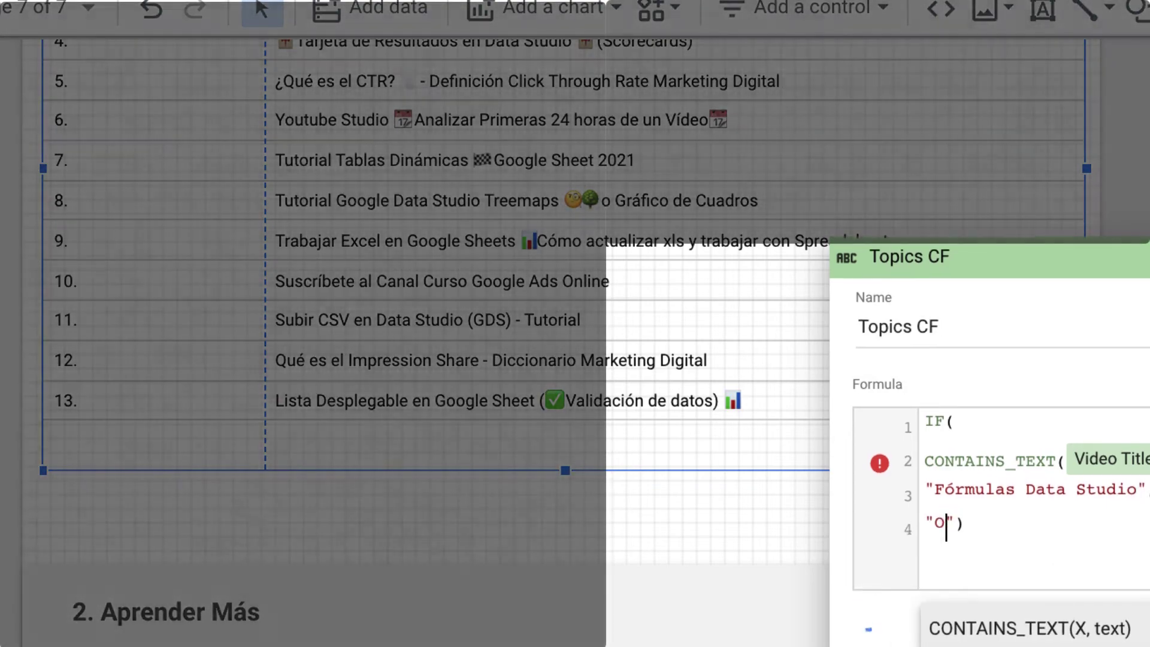
pyautogui.write('"Otros temas')
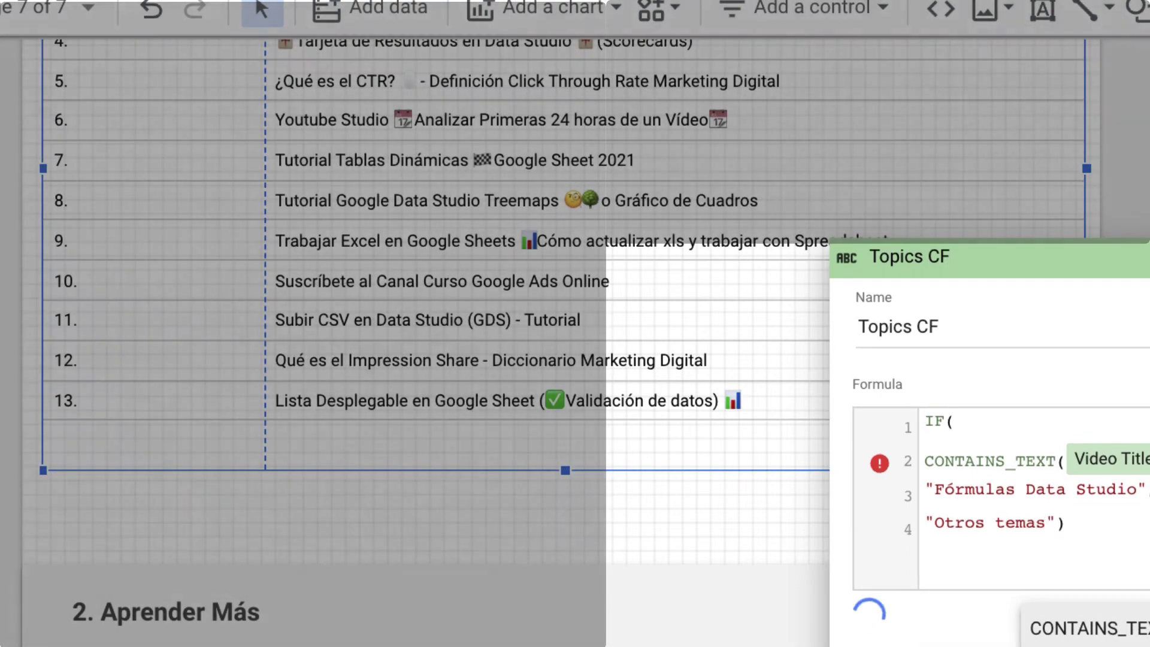
pyautogui.press('Right')
pyautogui.press('Right')
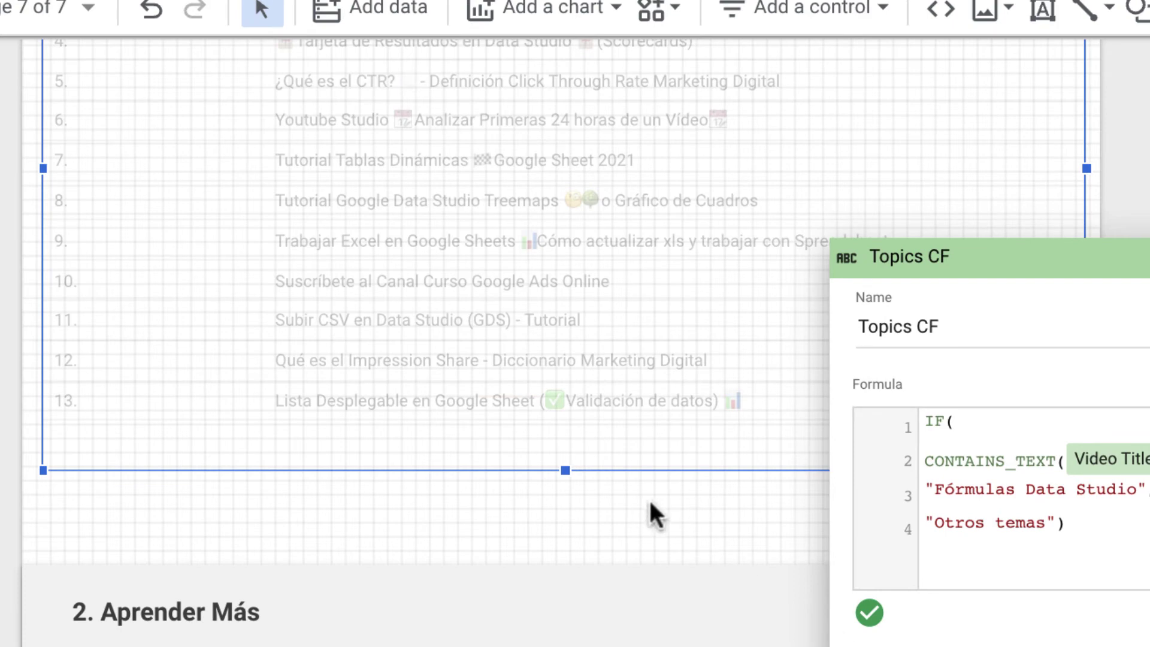
# Auto-fit the table's columns and select the Topics CF table for editing.
pyautogui.scroll(3, 647, 509)
pyautogui.scroll(2, 641, 511)
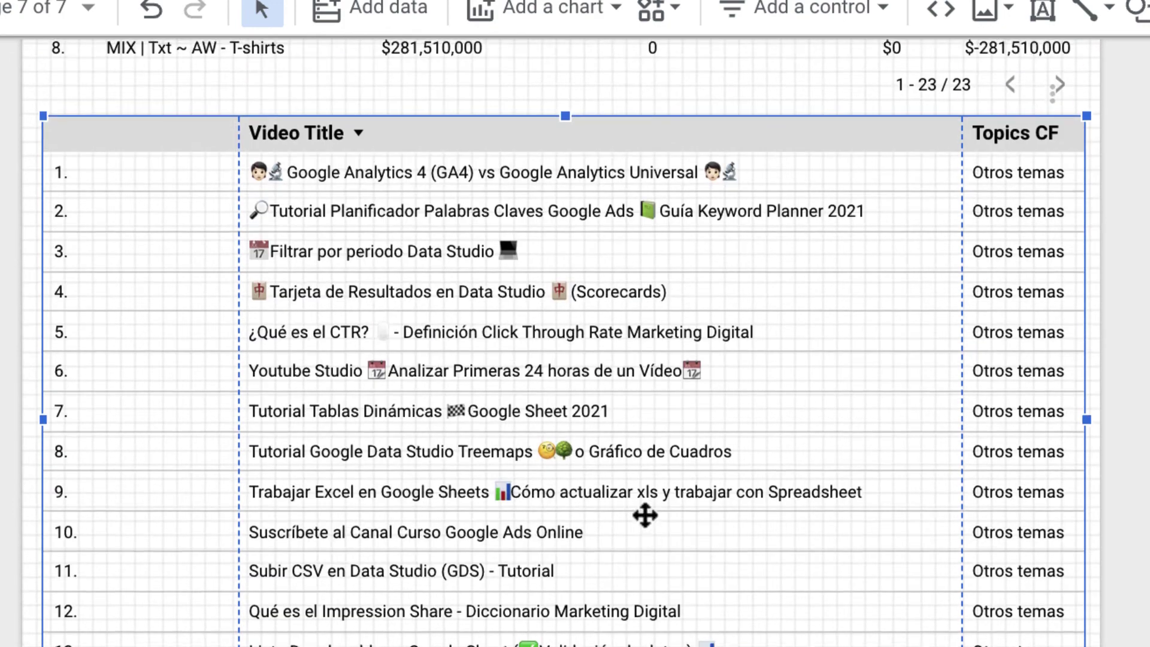
pyautogui.doubleClick(960, 429)
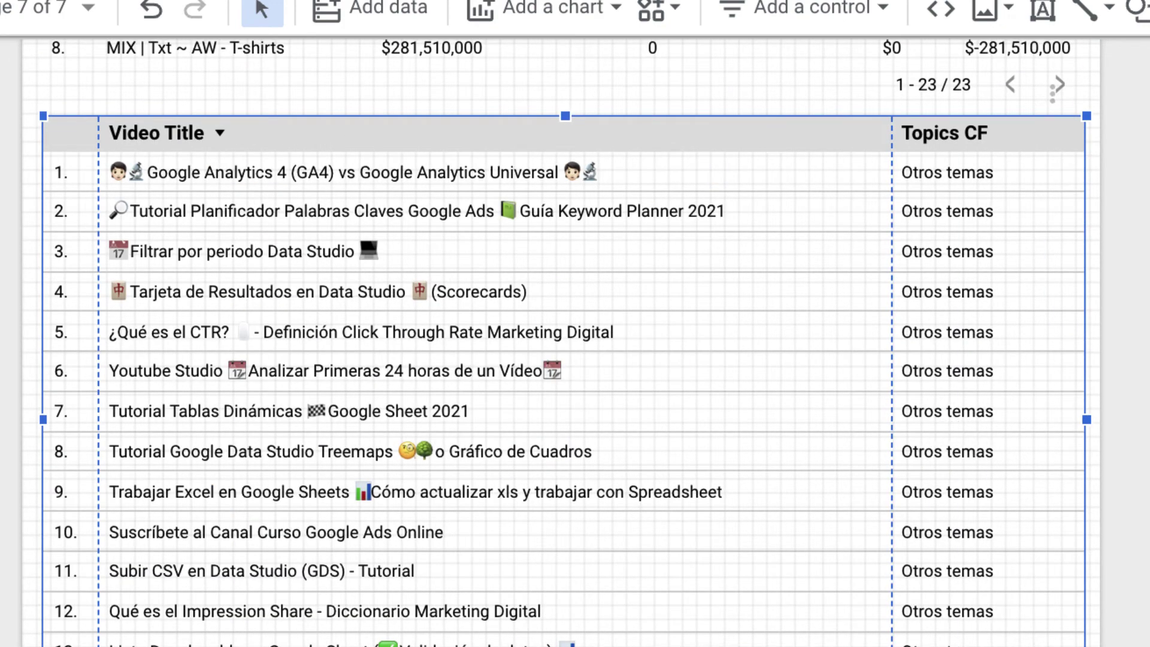
pyautogui.scroll(-3, 986, 389)
pyautogui.scroll(-2, 987, 389)
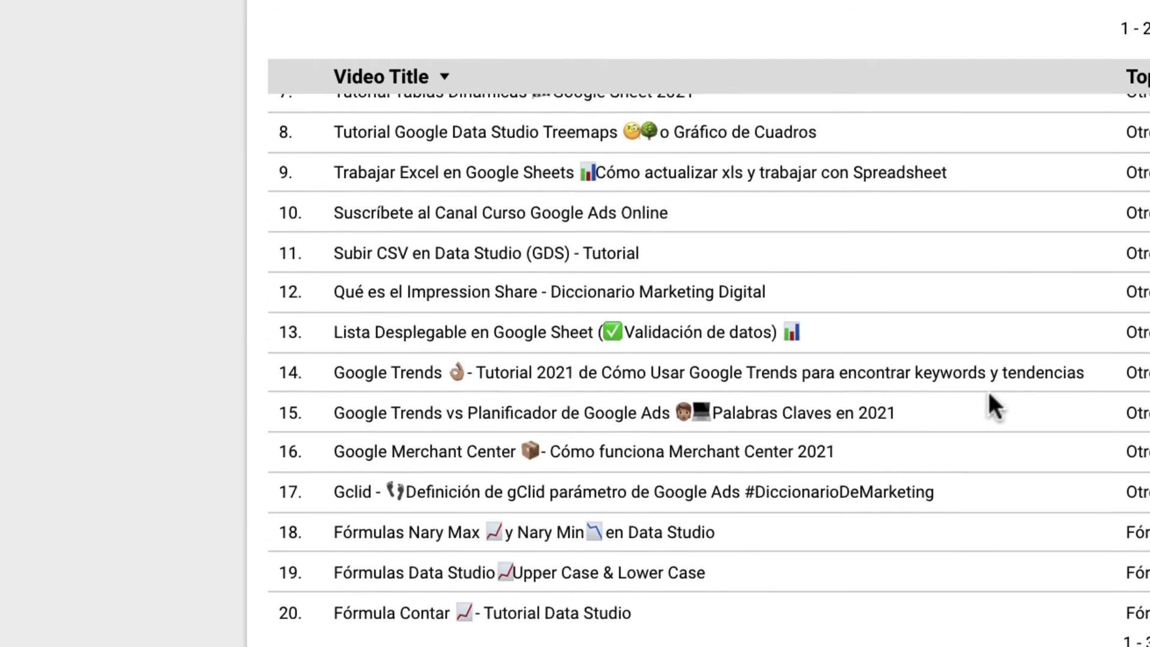
pyautogui.scroll(-2, 987, 390)
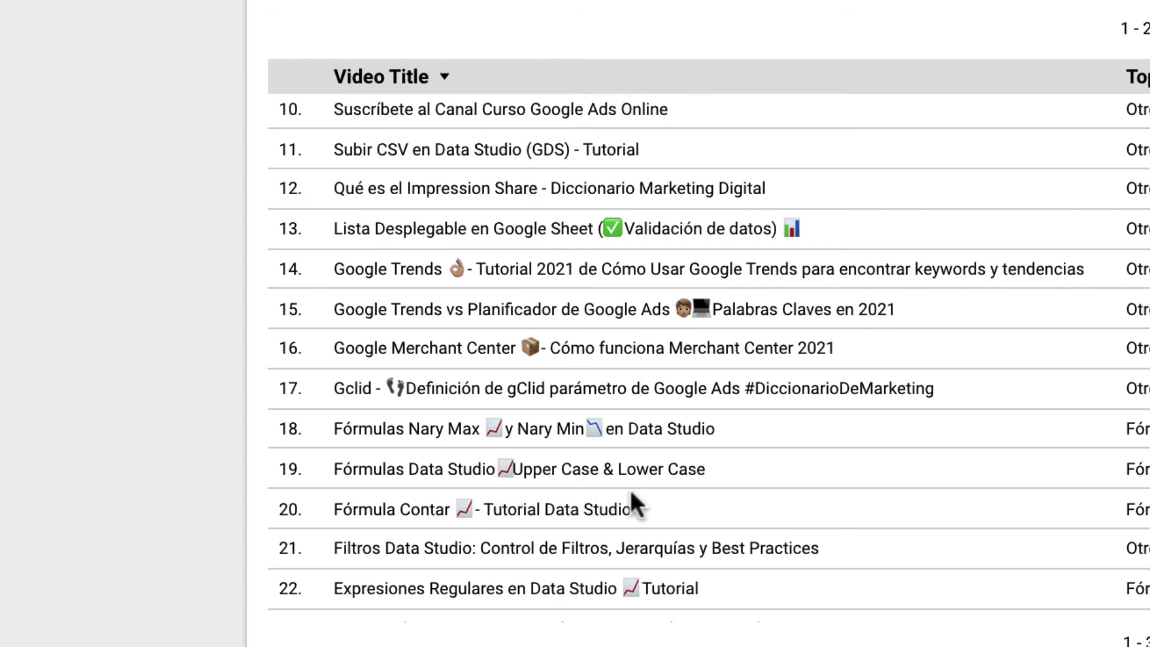
pyautogui.scroll(5, 630, 492)
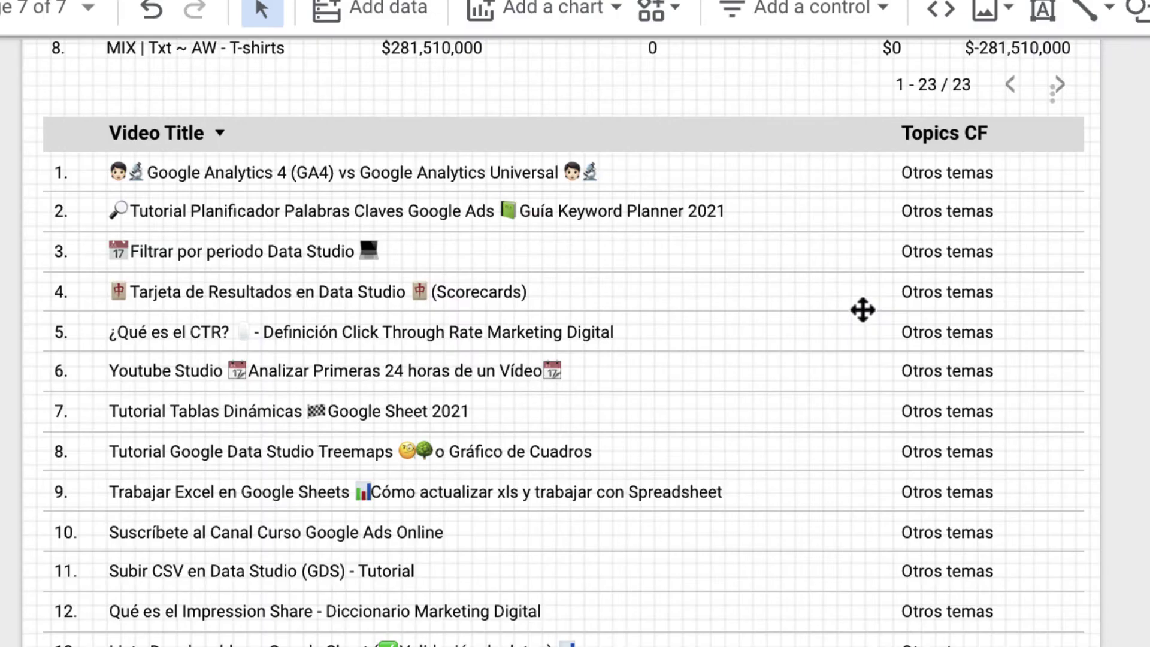
pyautogui.click(862, 310)
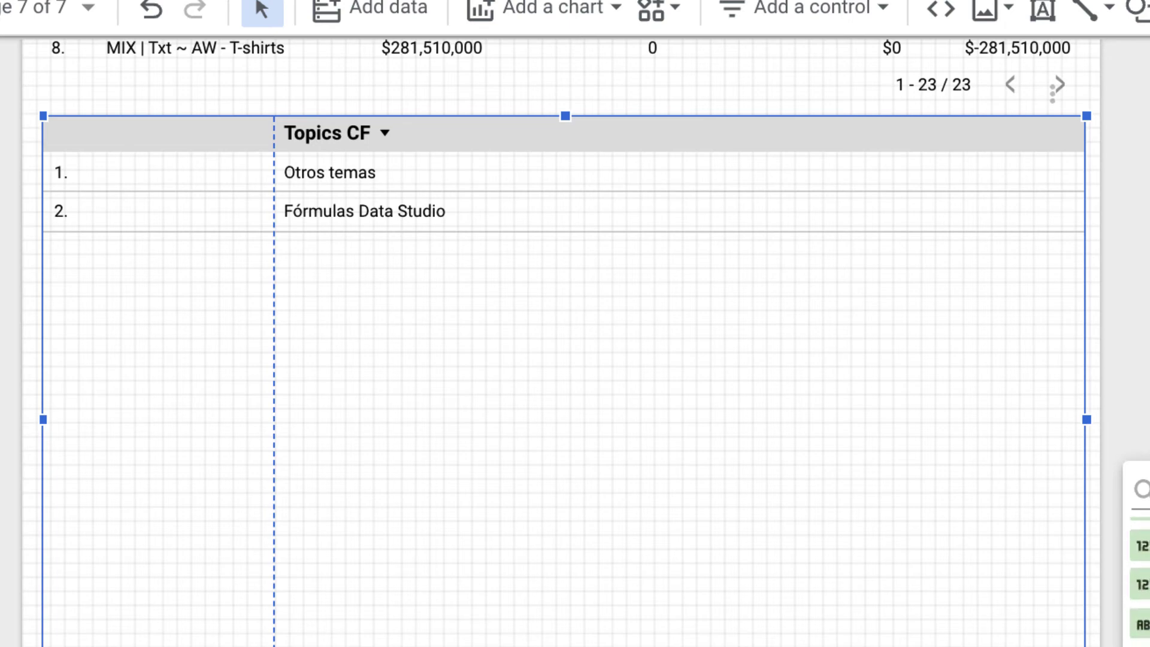
# Add Video Title count, Total Watch Time and User Subscriptions Added to the Topics CF table, auto-fit the columns, and preview.
pyautogui.scroll(-1, 1139, 575)
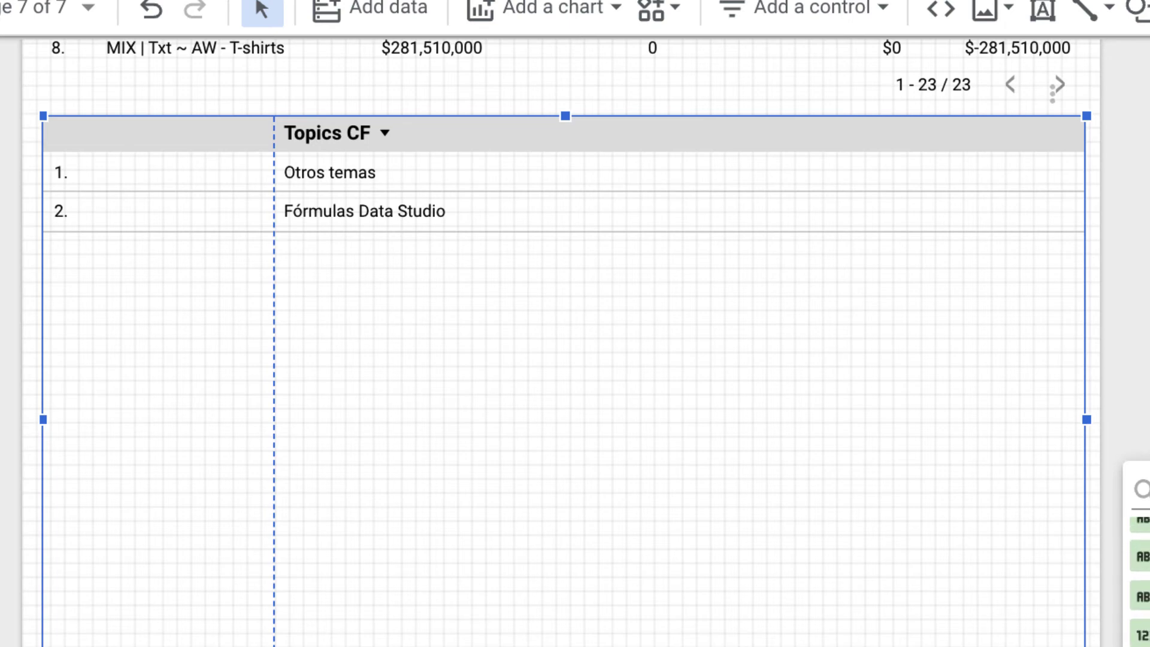
pyautogui.scroll(-1, 1139, 574)
pyautogui.scroll(-1, 1139, 575)
pyautogui.scroll(-1, 1140, 575)
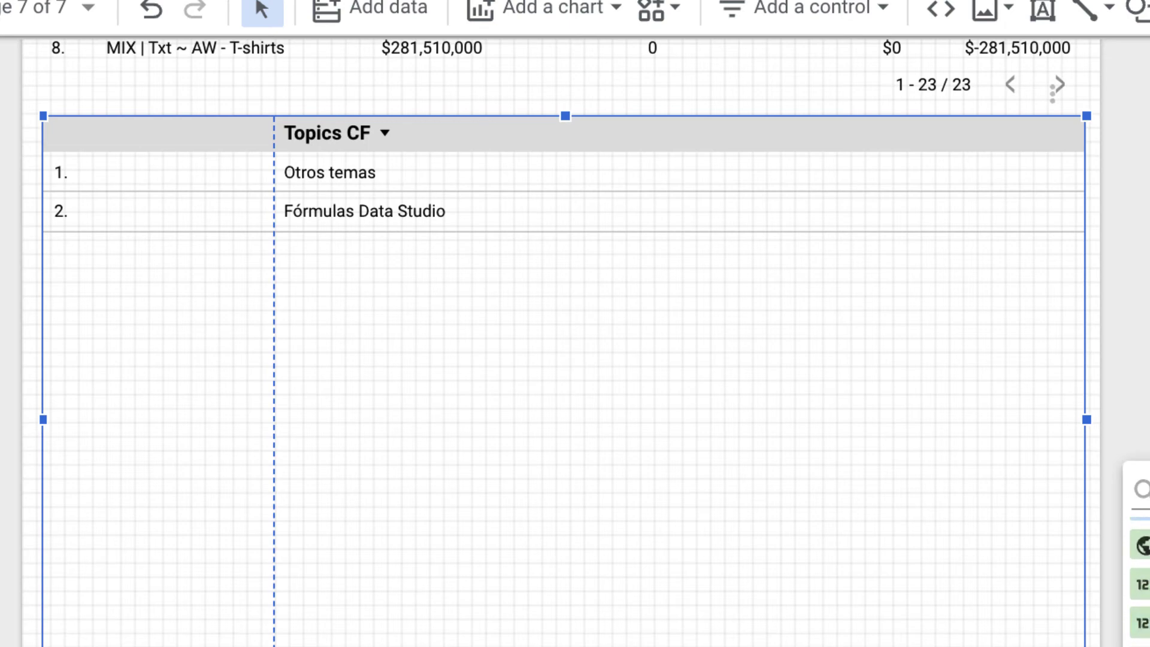
pyautogui.scroll(-1, 1140, 575)
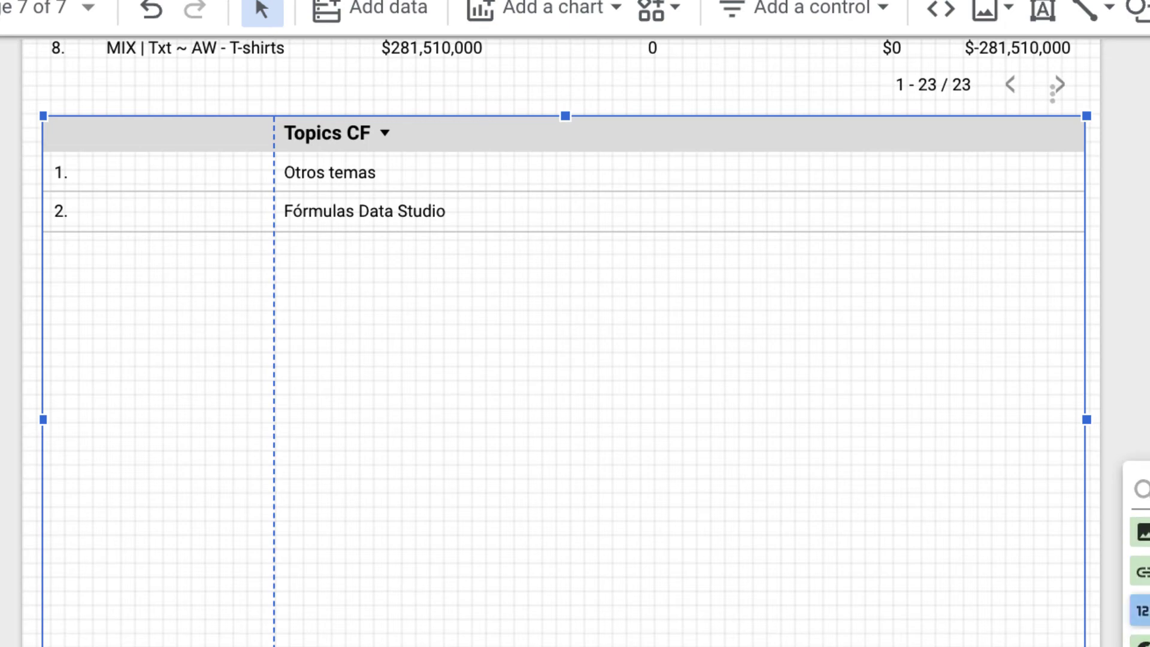
pyautogui.click(1139, 611)
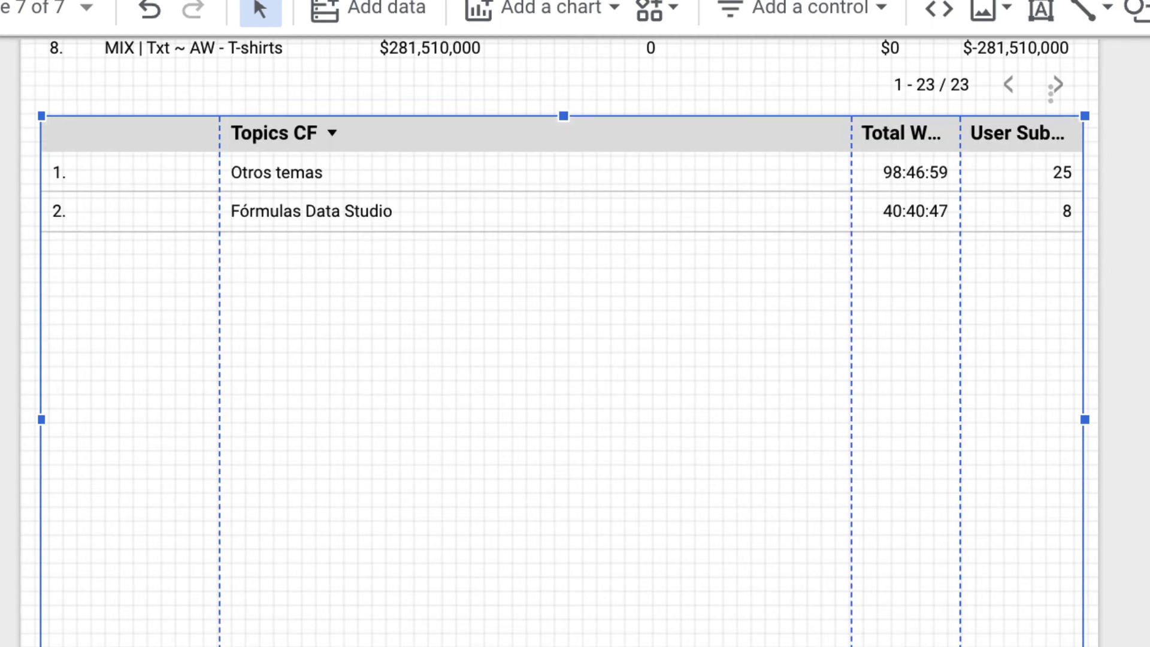
pyautogui.doubleClick(962, 255)
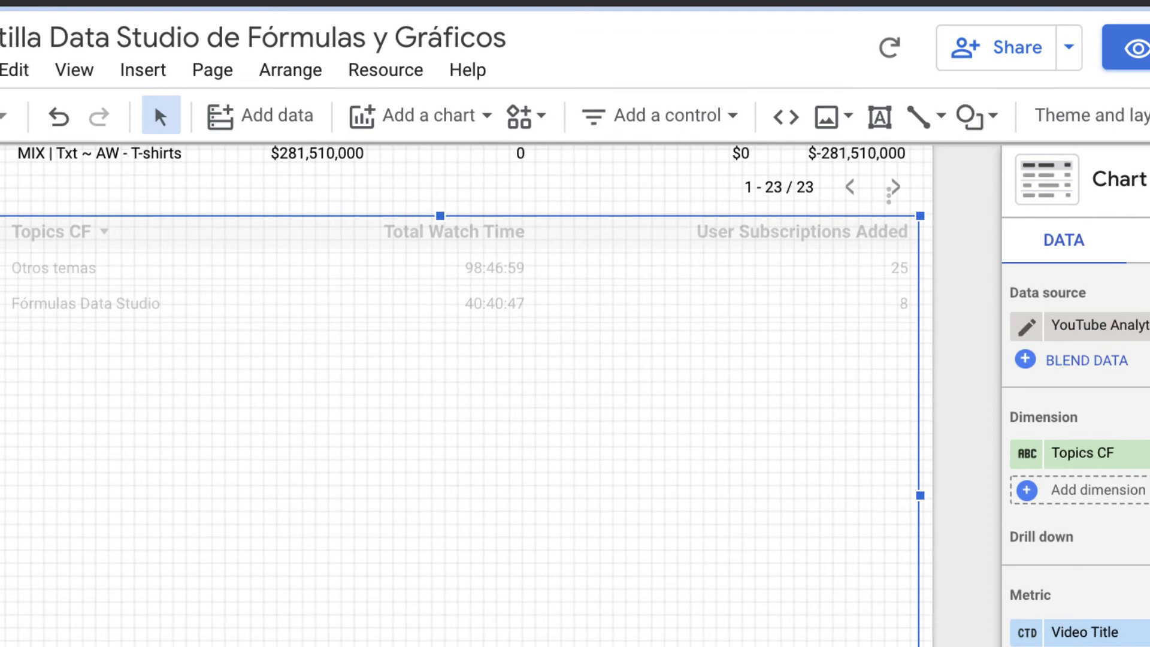
pyautogui.click(1126, 47)
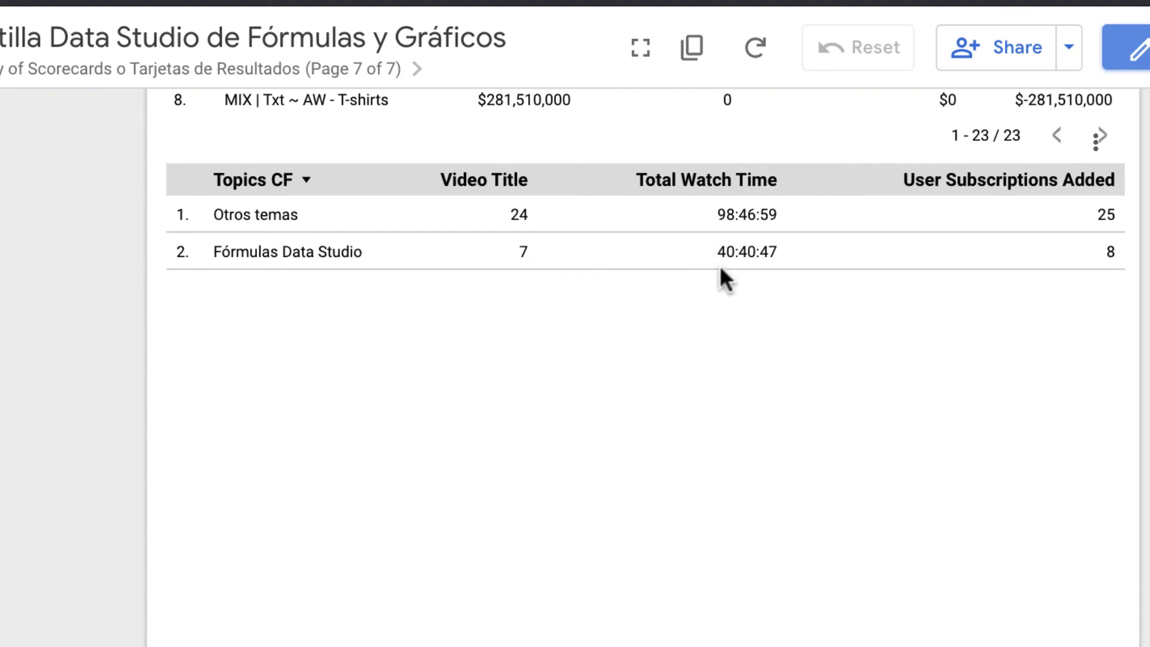
# Back in edit mode, add Total Watch Time again as a metric of the Topics CF table.
pyautogui.click(1125, 47)
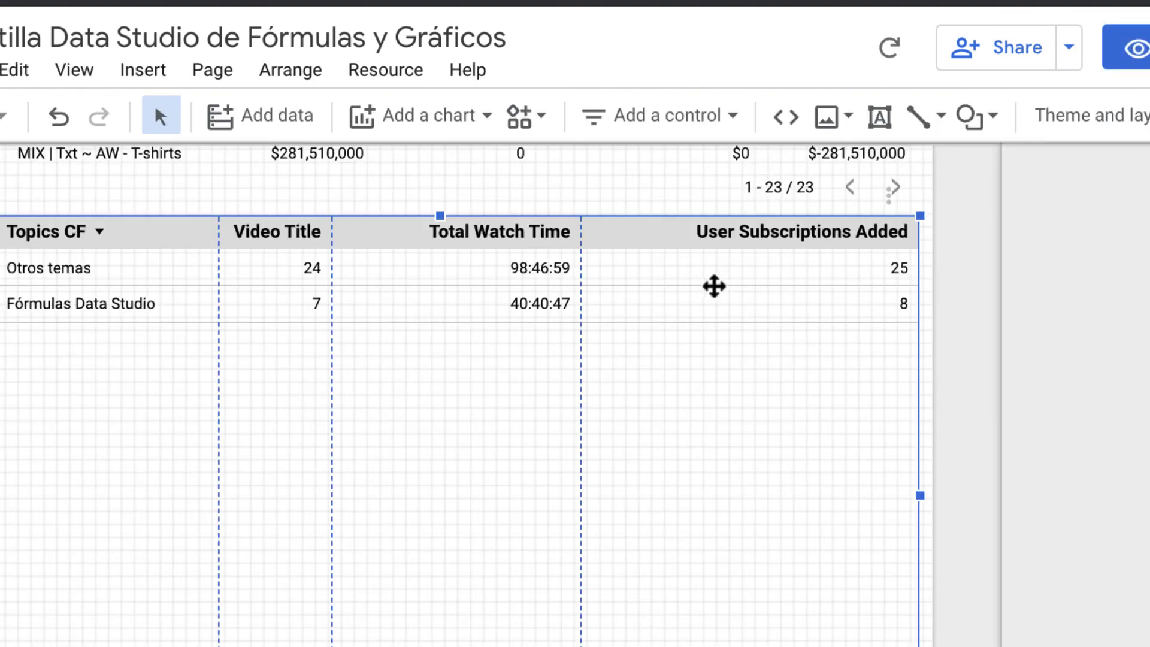
pyautogui.scroll(-4, 1075, 419)
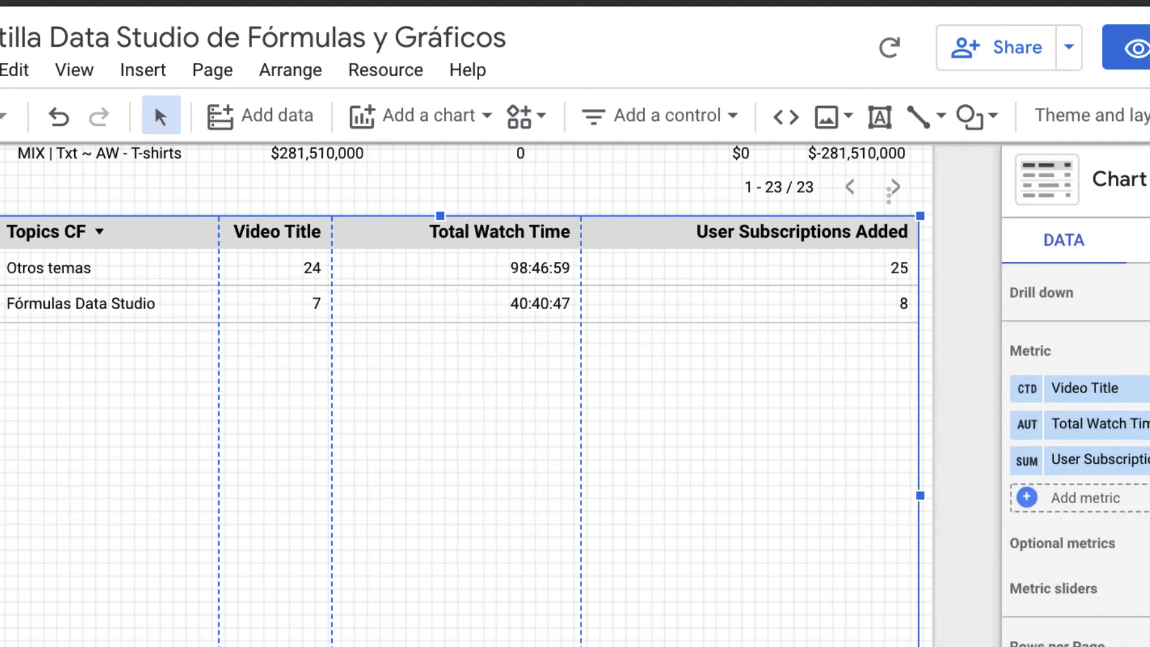
pyautogui.scroll(-1, 1074, 419)
pyautogui.scroll(-2, 1075, 419)
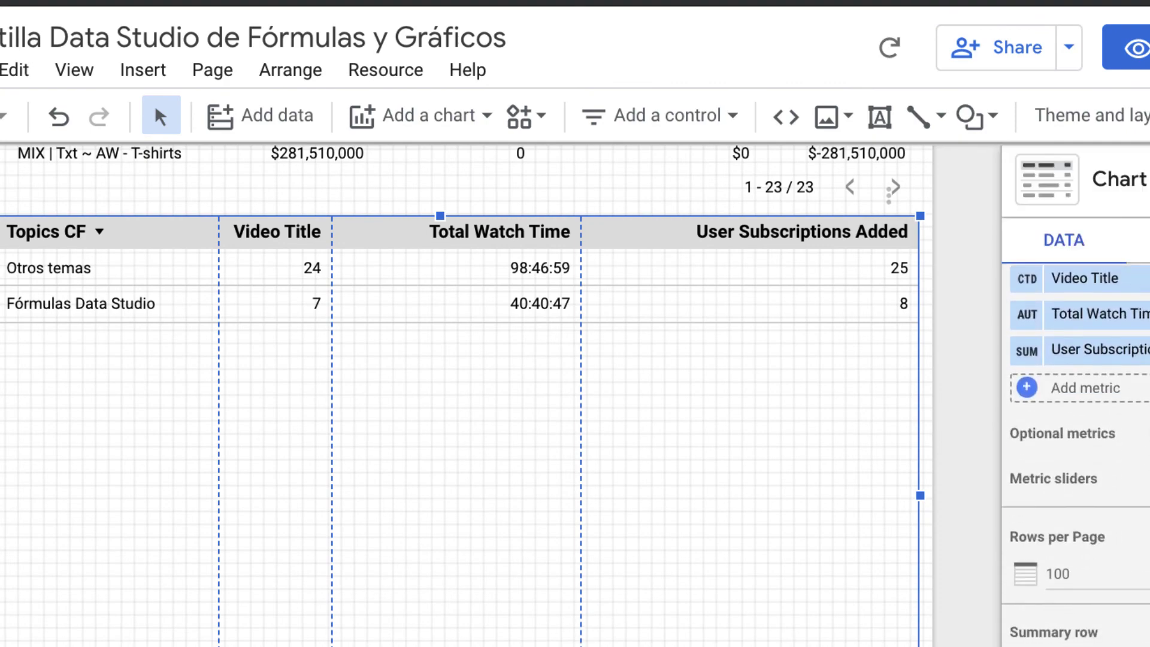
pyautogui.scroll(3, 904, 419)
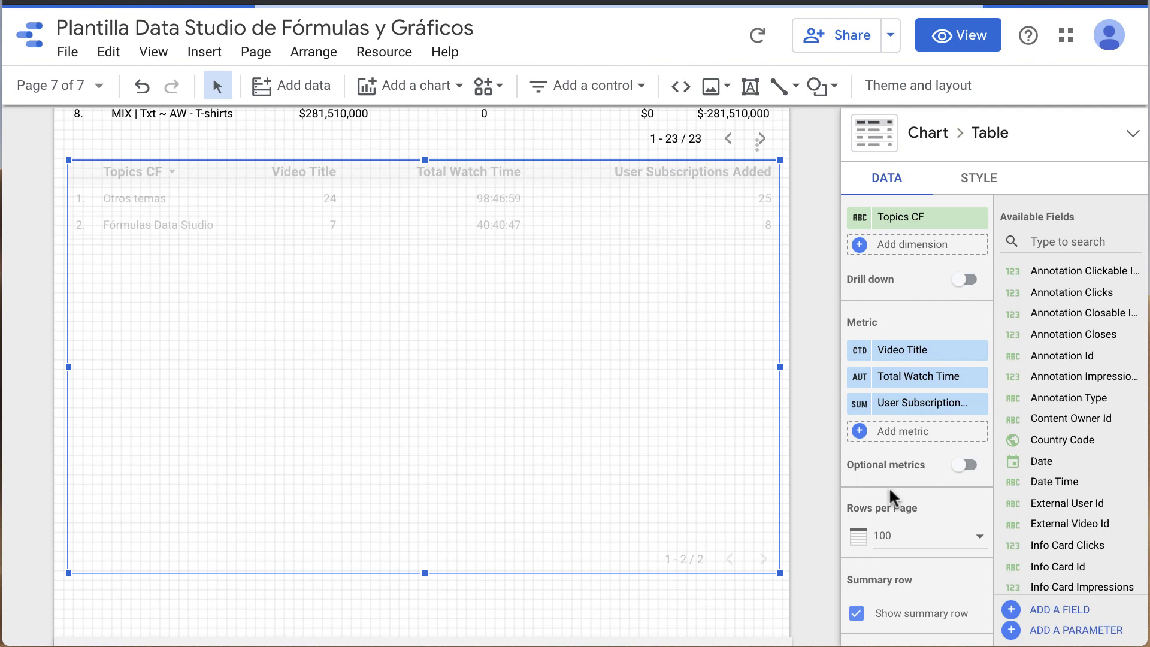
pyautogui.click(897, 434)
pyautogui.write('total')
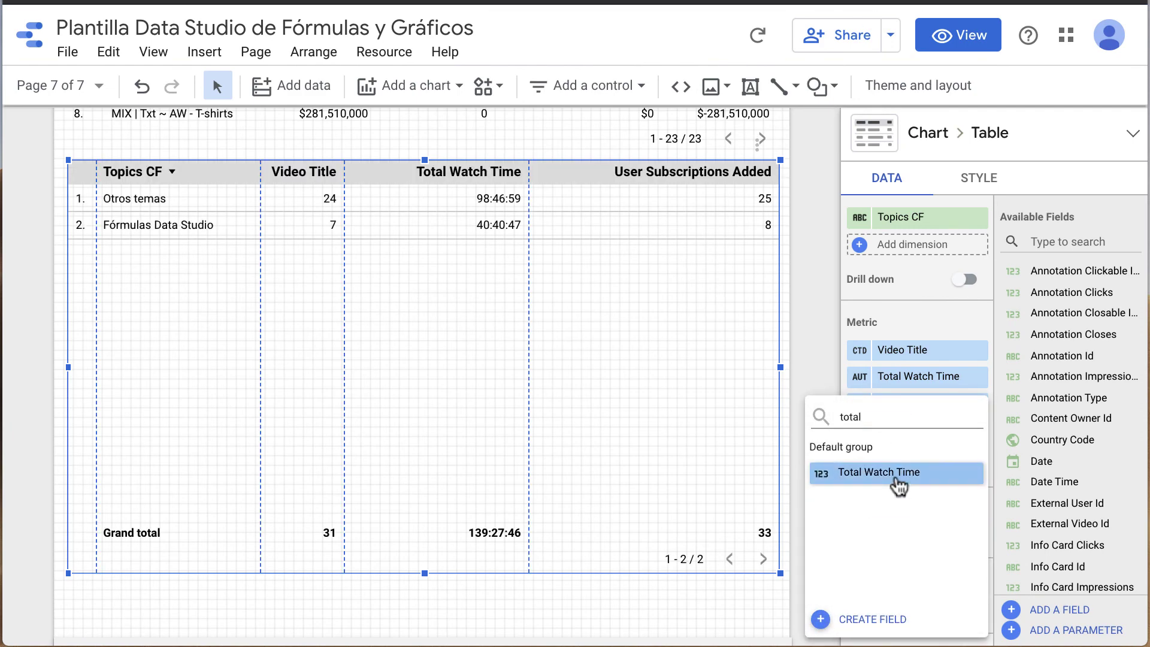
pyautogui.click(898, 473)
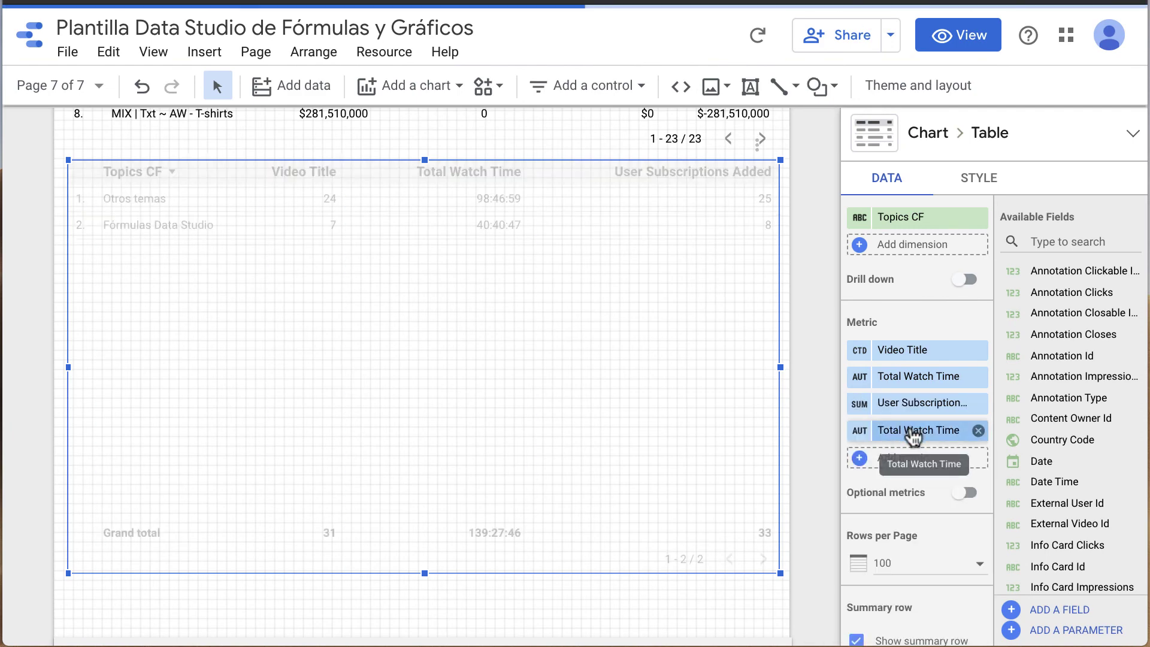
# Move the new metric above User Subscriptions Added, show it as percent of total, and preview.
pyautogui.moveTo(913, 437); pyautogui.dragTo(908, 400)
pyautogui.click(860, 402)
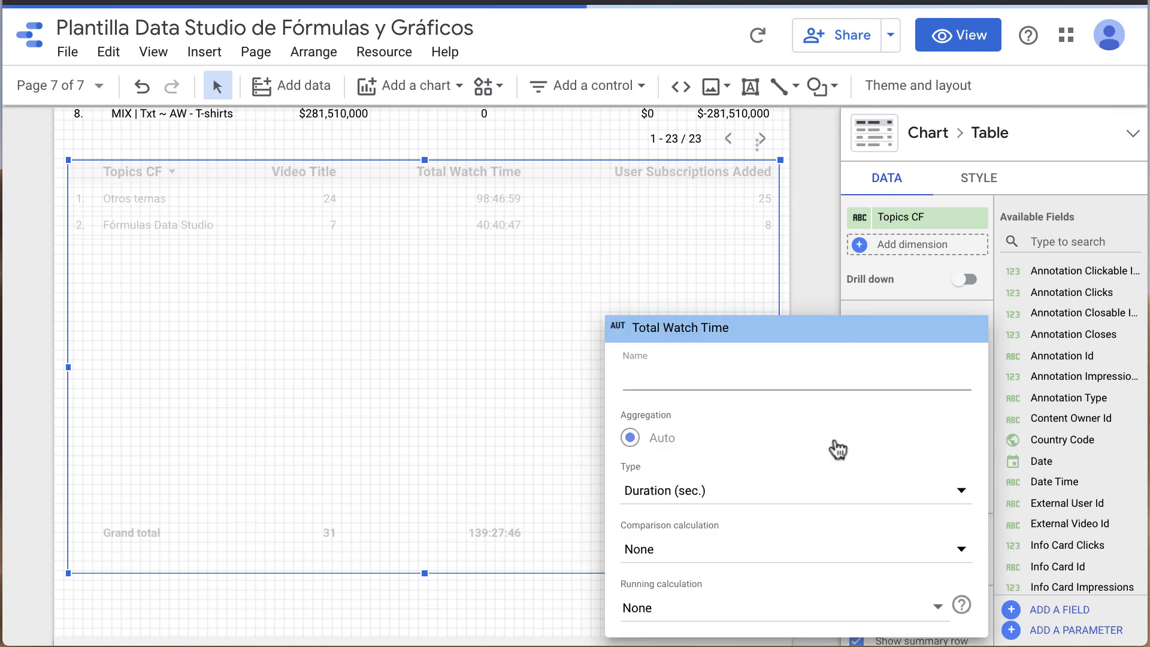
pyautogui.click(668, 554)
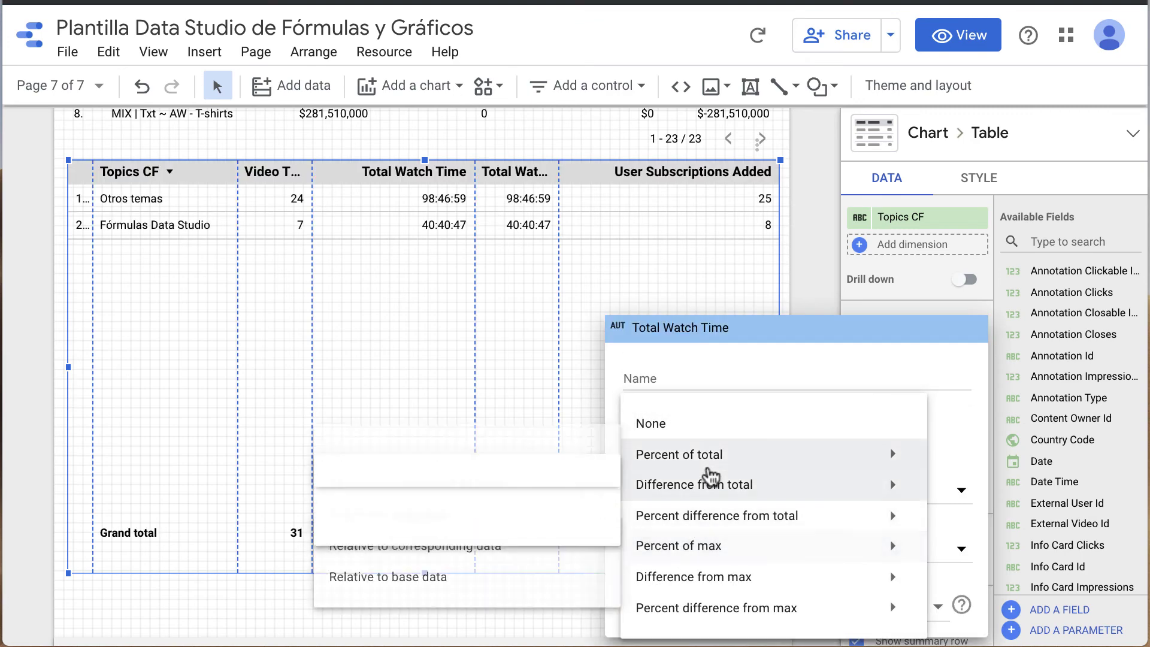
pyautogui.moveTo(679, 455)
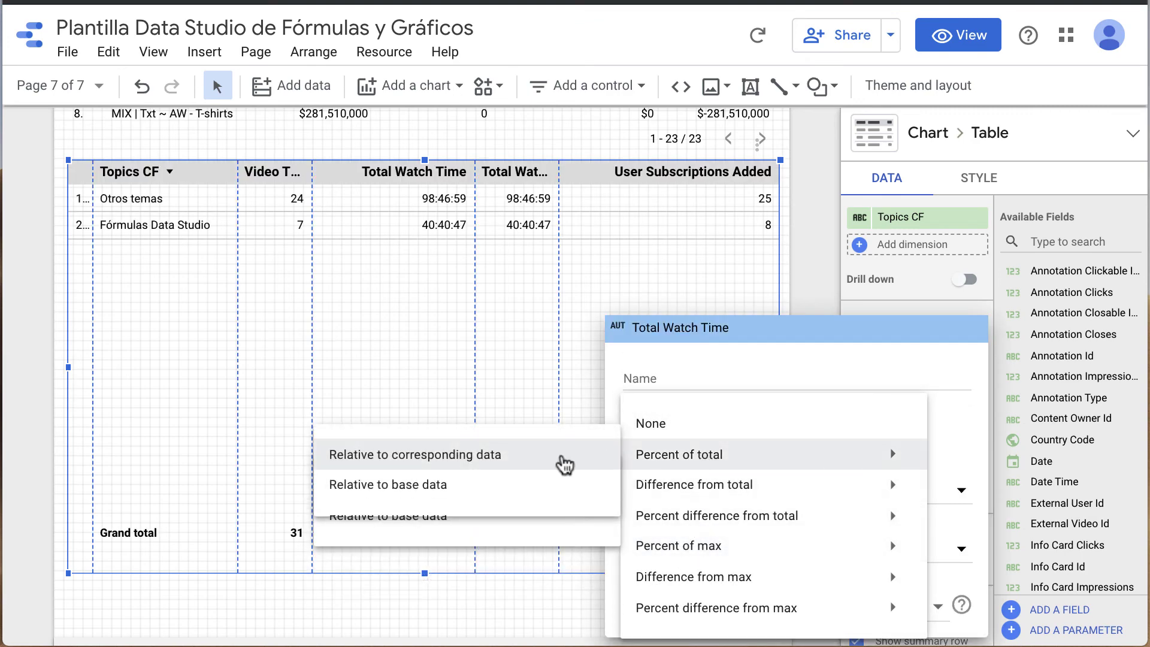
pyautogui.click(551, 458)
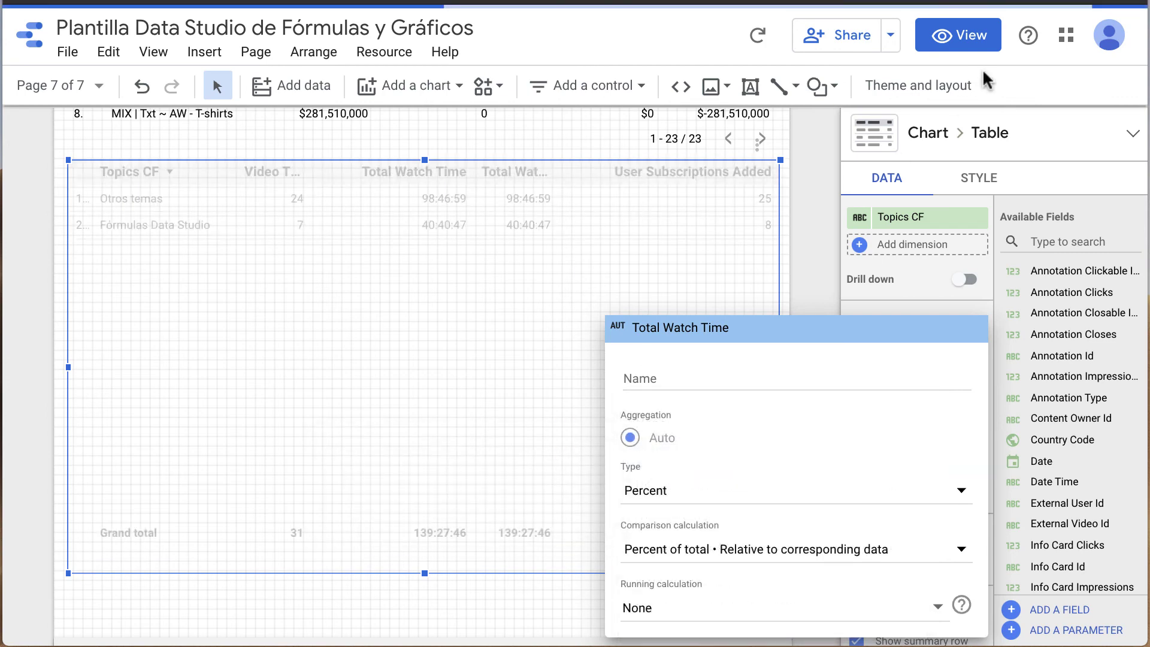
pyautogui.click(964, 38)
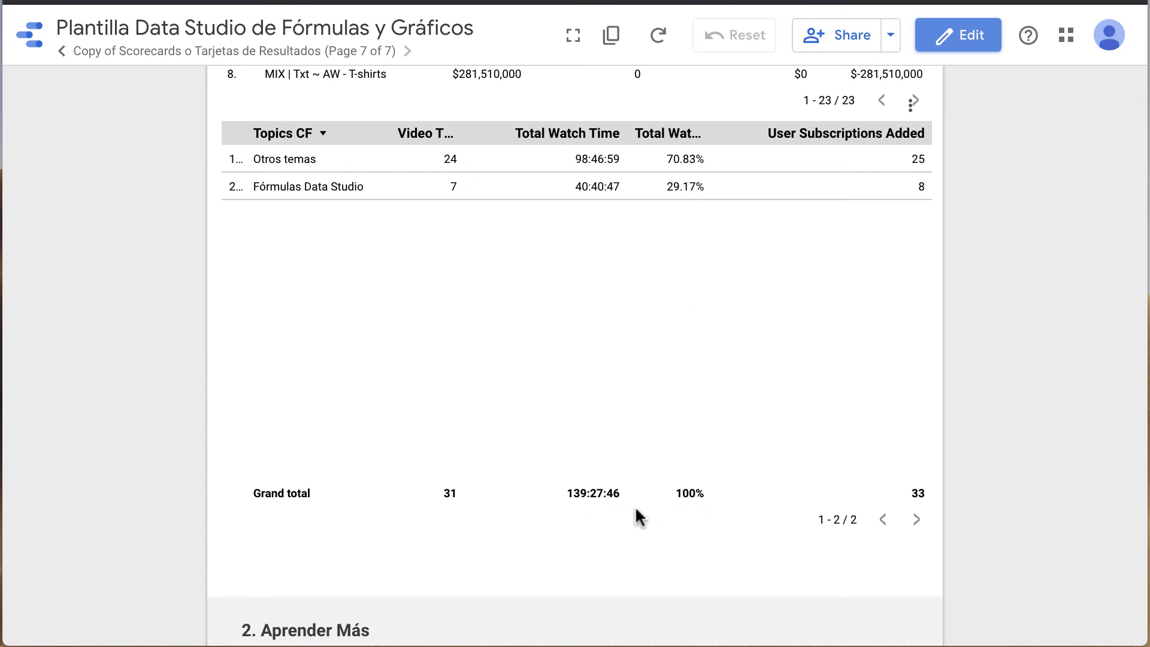
pyautogui.scroll(2, 628, 479)
pyautogui.scroll(3, 623, 462)
pyautogui.scroll(3, 622, 462)
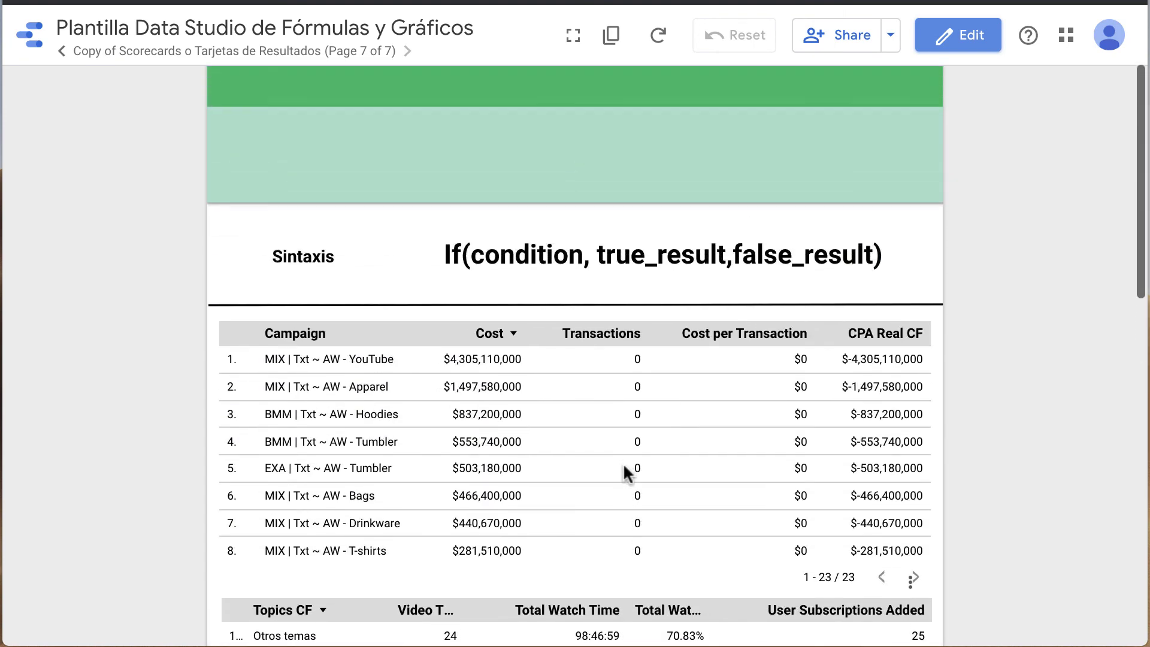
pyautogui.scroll(-2, 623, 468)
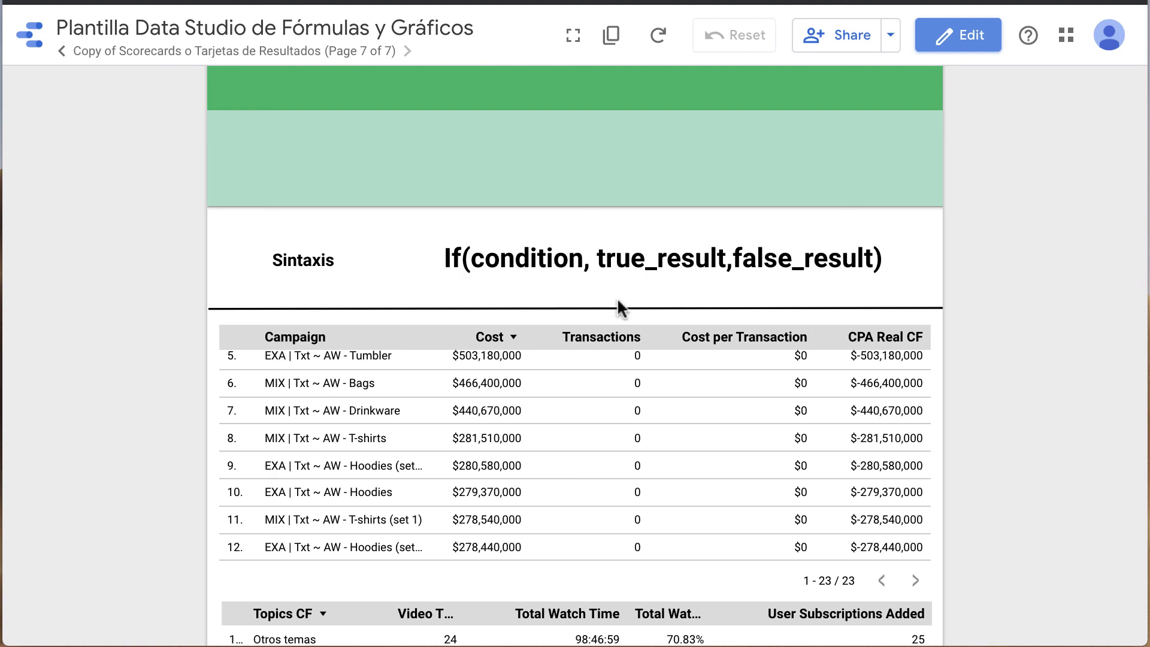
pyautogui.scroll(-2, 618, 306)
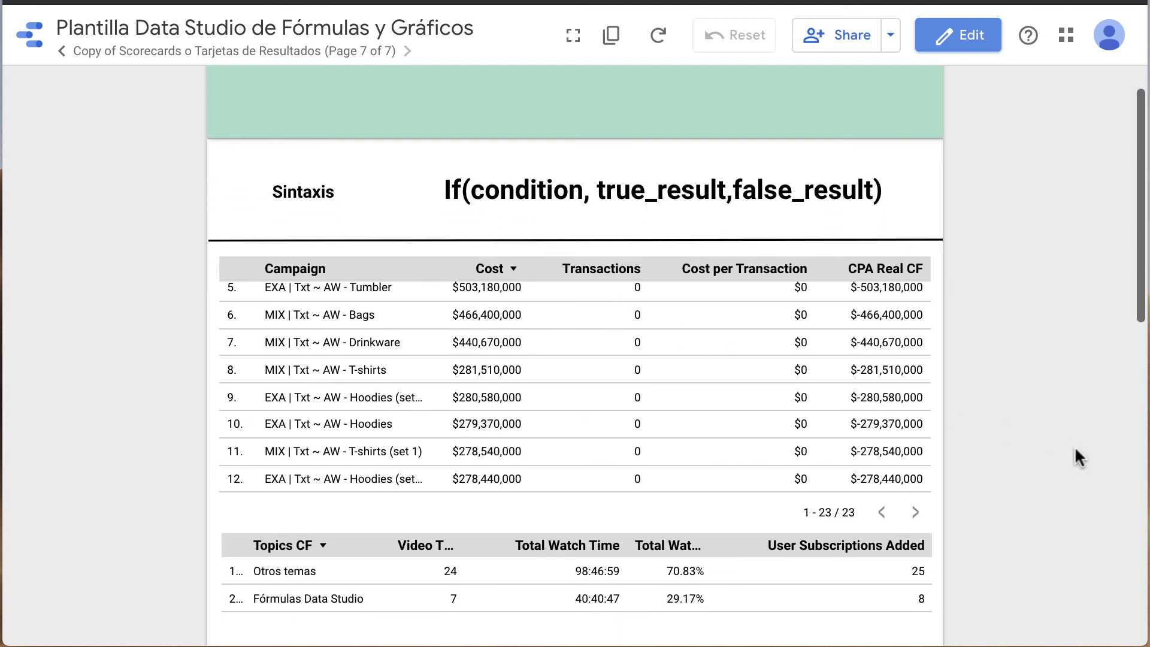
pyautogui.scroll(3, 774, 449)
pyautogui.scroll(1, 773, 449)
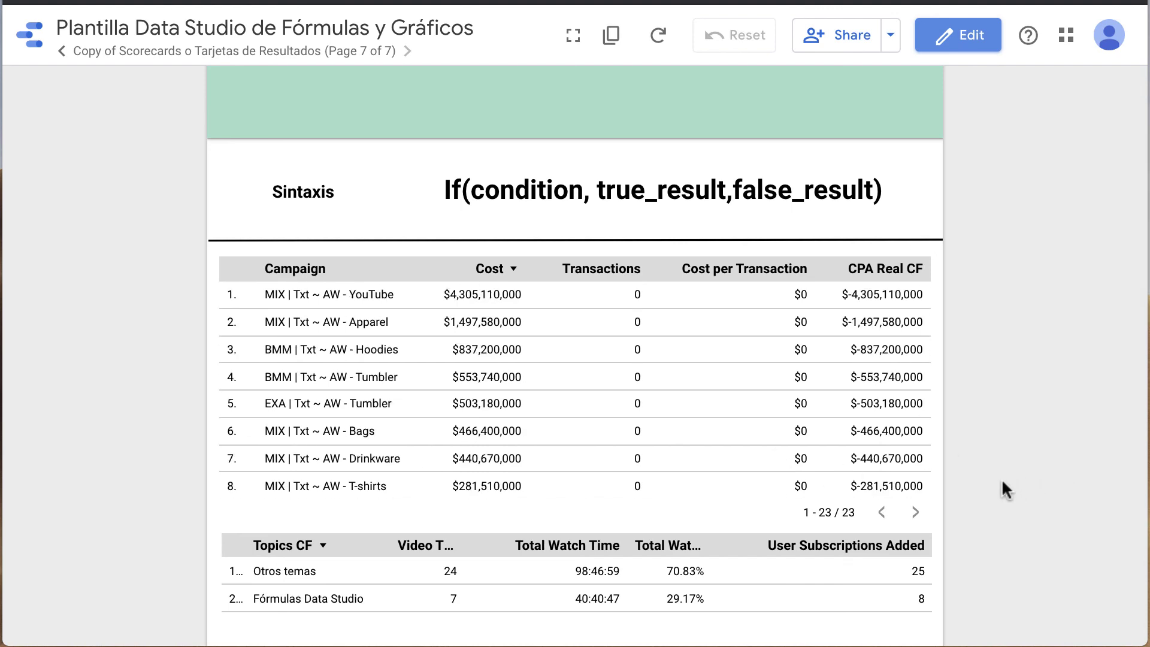
pyautogui.scroll(-5, 1000, 478)
pyautogui.scroll(-5, 1000, 478)
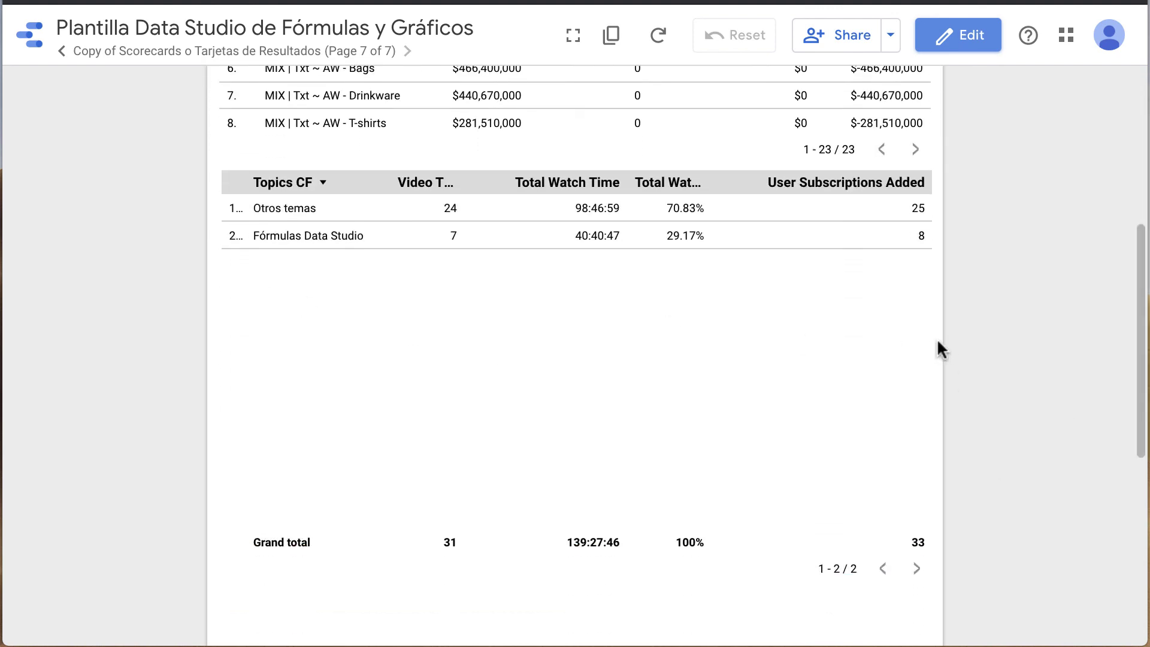